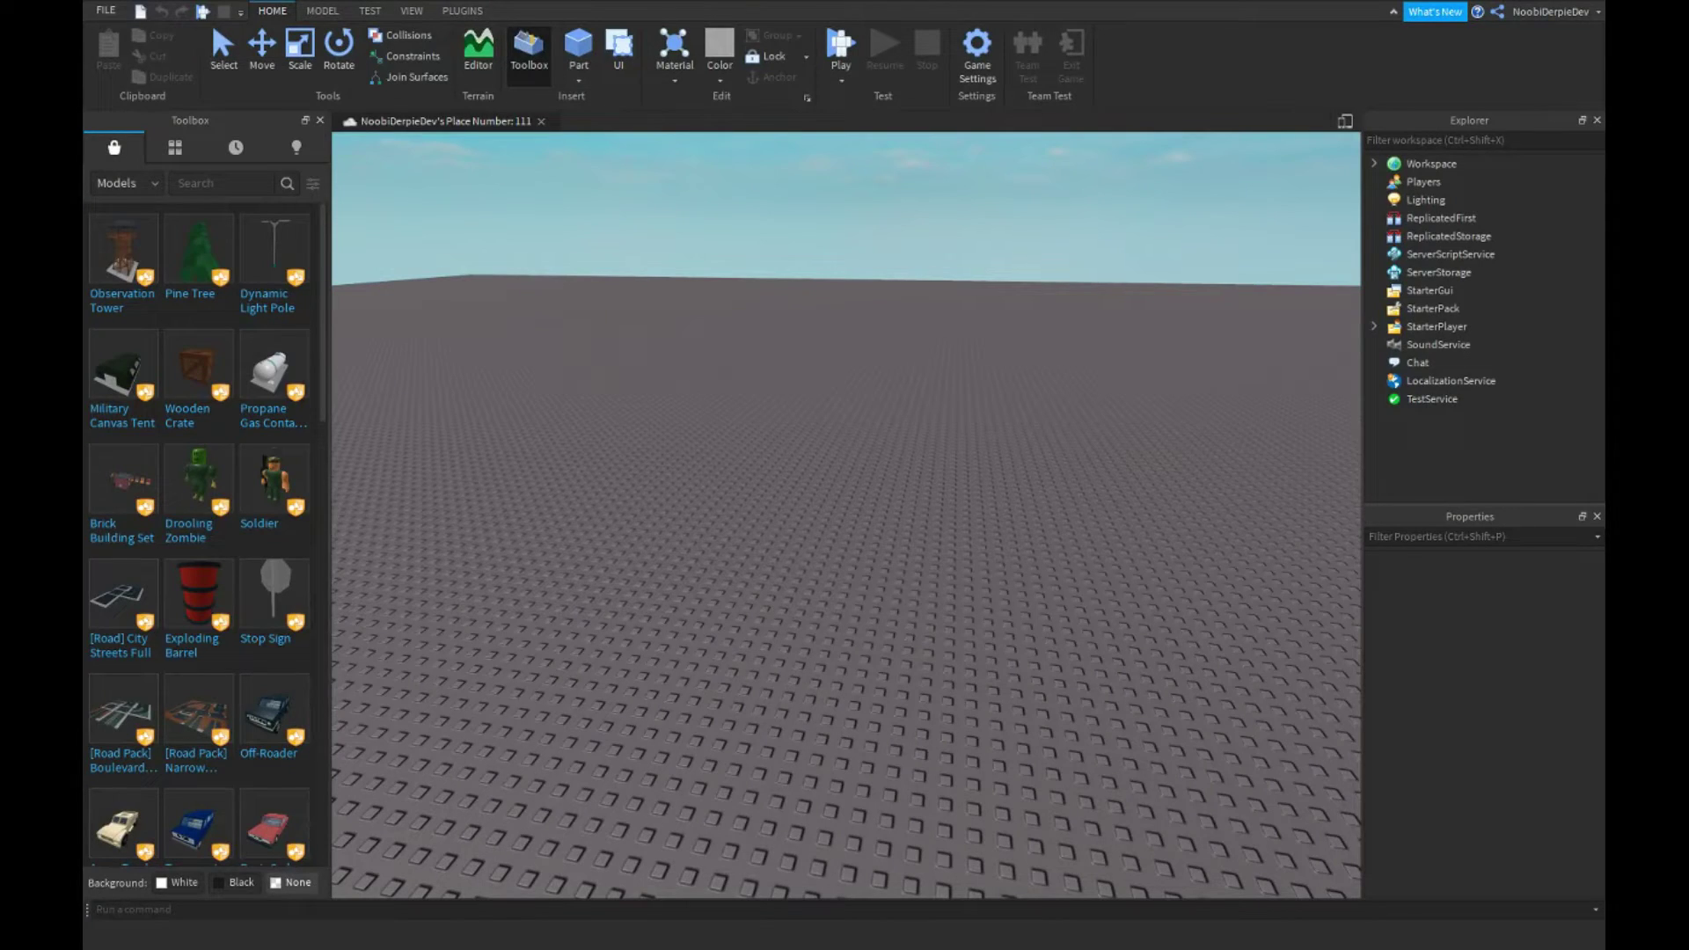
Insert a new block part and move it farther back on the baseplate.
{"action": "mouse_move", "coordinate": [783, 481]}
{"action": "right_mouse_down"}
{"action": "mouse_move", "coordinate": [896, 395]}
{"action": "mouse_move", "coordinate": [754, 150]}
{"action": "mouse_move", "coordinate": [524, 93]}
{"action": "right_mouse_up"}
{"action": "scroll", "coordinate": [895, 394], "scroll_direction": "up", "scroll_amount": 3}
{"action": "left_click", "coordinate": [578, 54]}
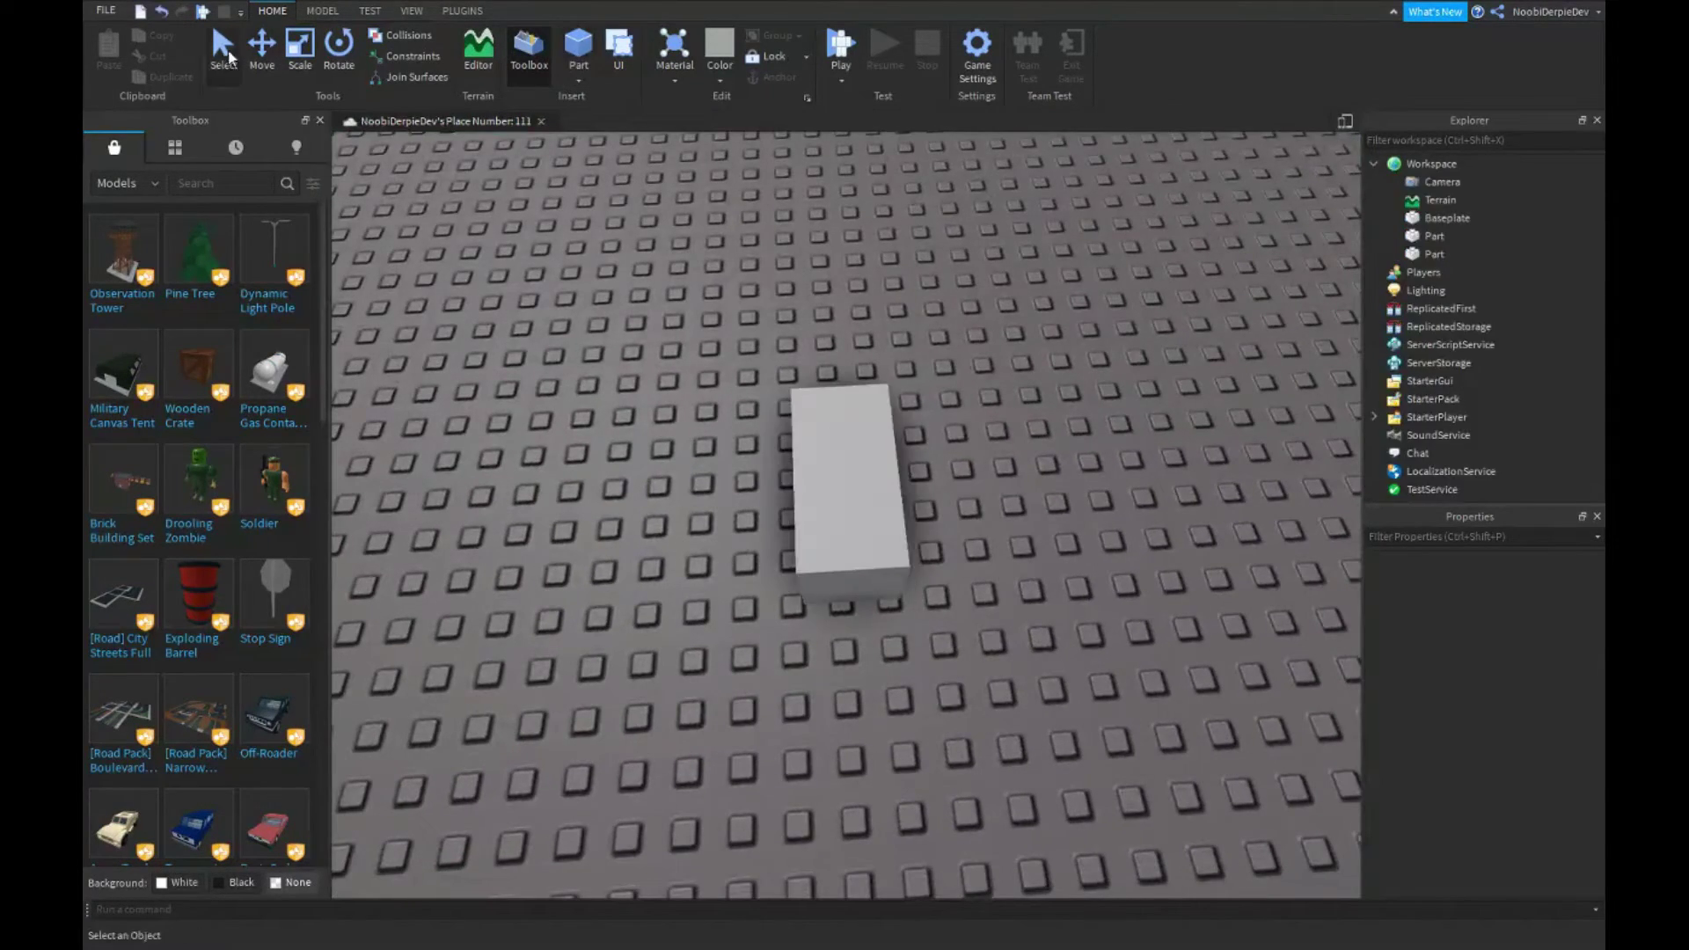
{"action": "left_click_drag", "start_coordinate": [828, 429], "coordinate": [836, 177]}
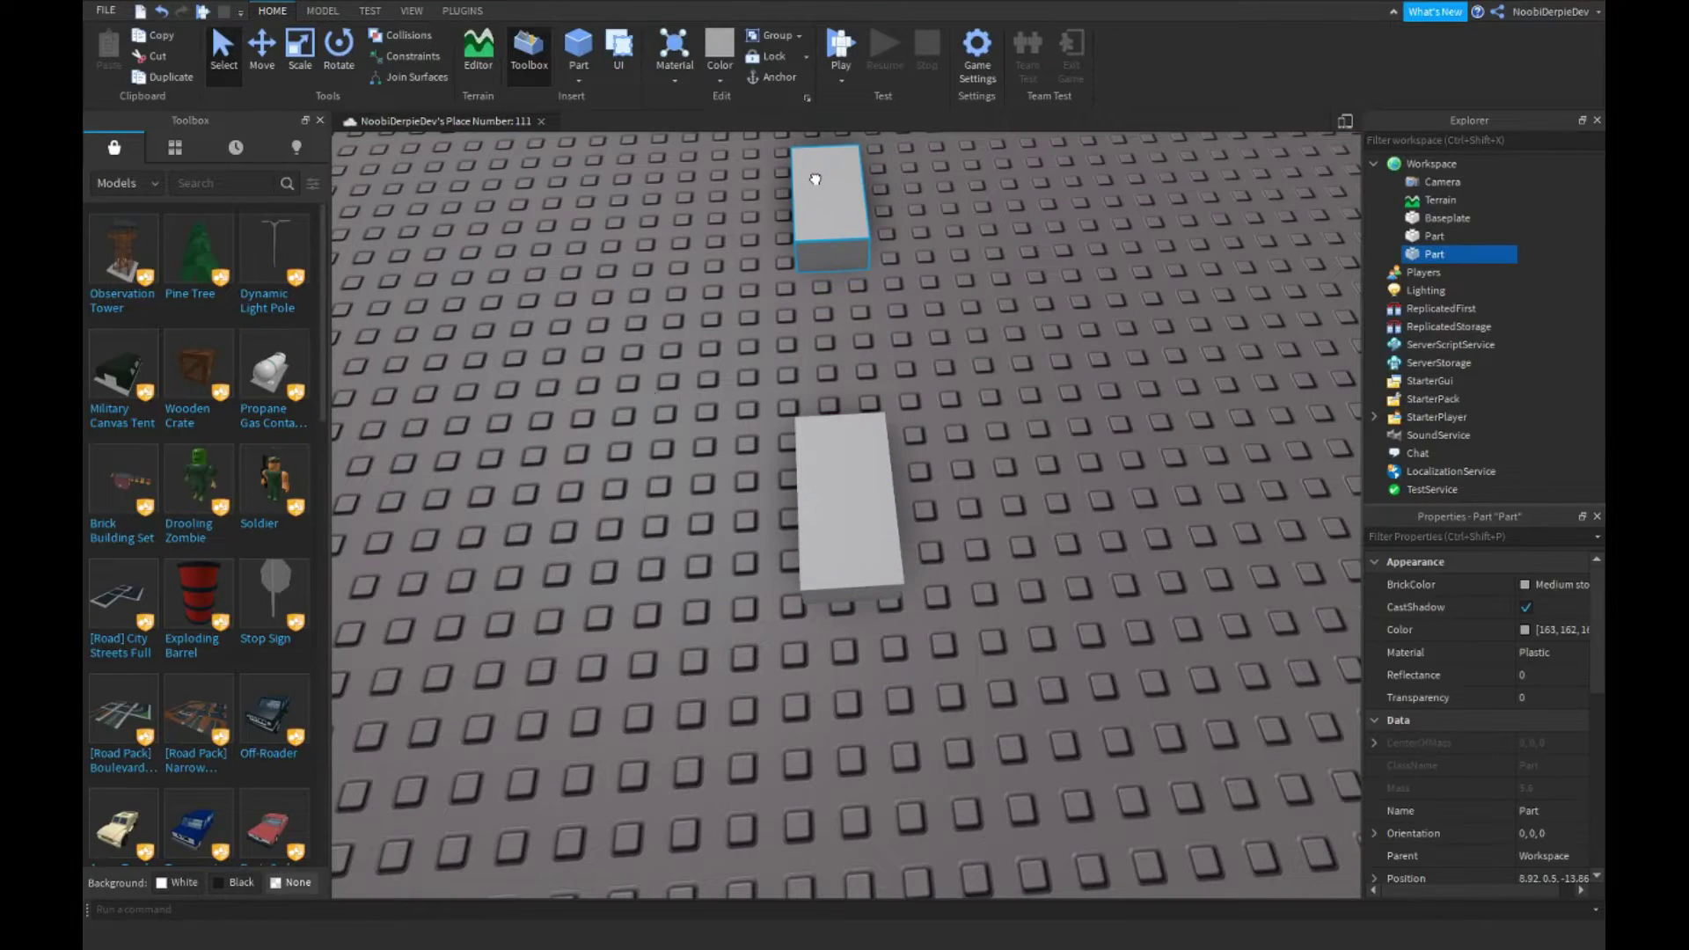
{"action": "right_click_drag", "start_coordinate": [830, 332], "coordinate": [533, 570]}
Scale the larger block taller and thinner into a wall.
{"action": "left_click", "coordinate": [515, 588], "text": "shift"}
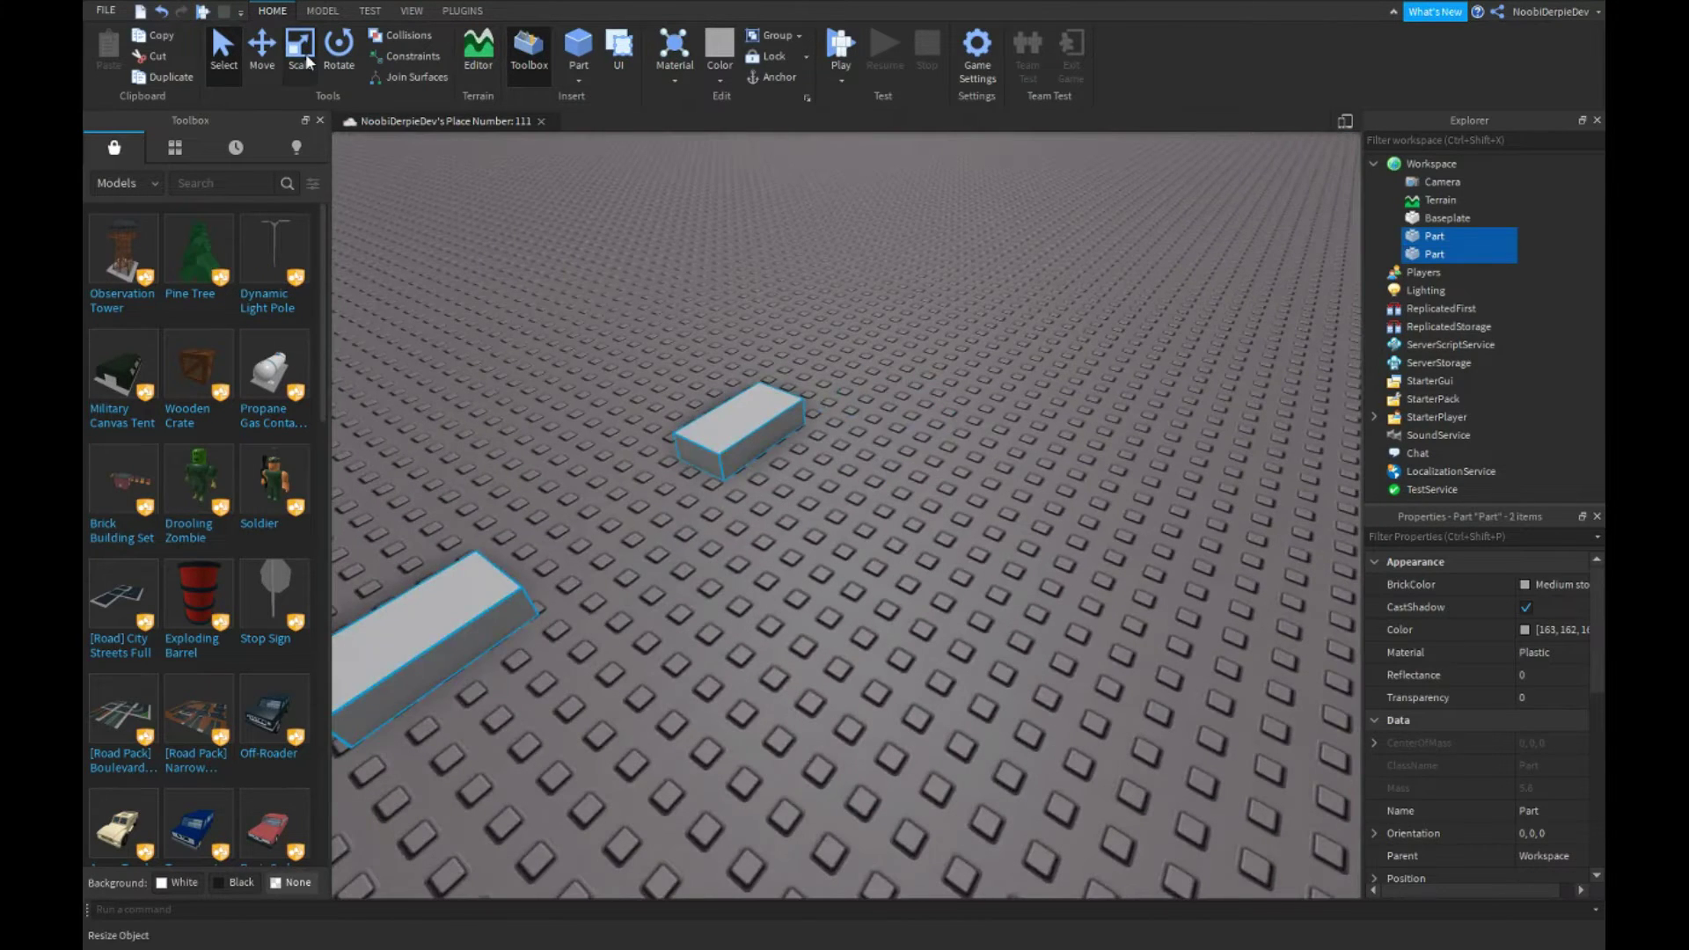
{"action": "key", "text": "ctrl+3"}
{"action": "scroll", "coordinate": [714, 333], "scroll_direction": "down", "scroll_amount": 5}
{"action": "scroll", "coordinate": [813, 528], "scroll_direction": "down", "scroll_amount": 3}
{"action": "scroll", "coordinate": [814, 529], "scroll_direction": "up", "scroll_amount": 5}
{"action": "scroll", "coordinate": [803, 423], "scroll_direction": "up", "scroll_amount": 3}
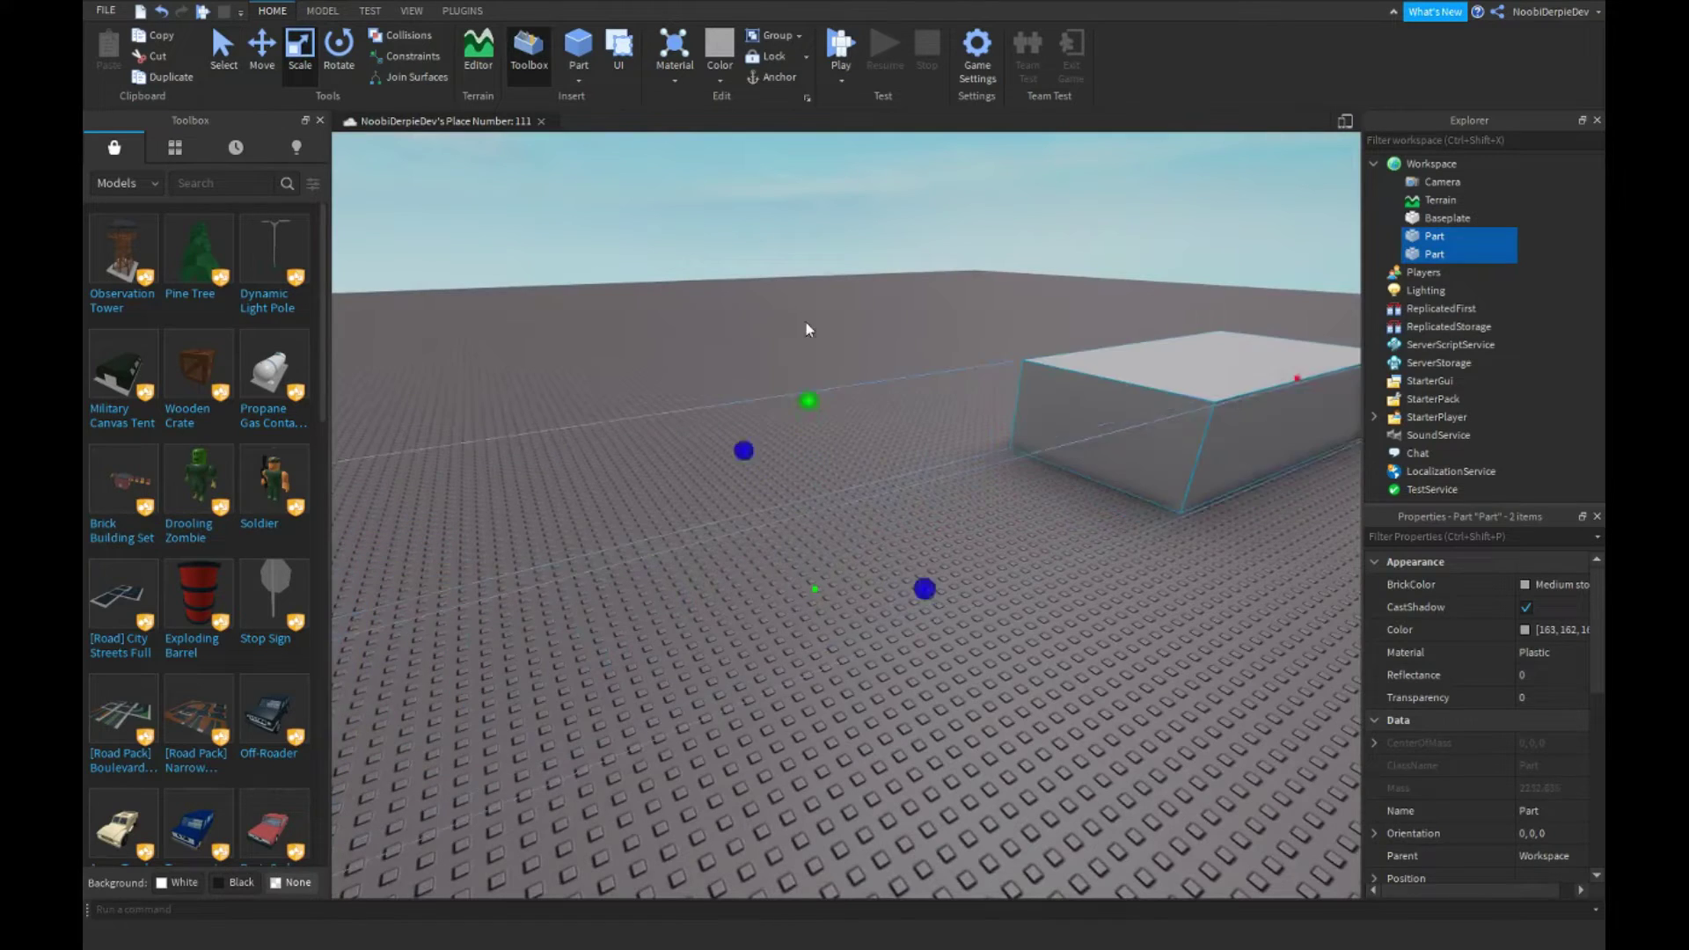
{"action": "left_click", "coordinate": [1130, 358]}
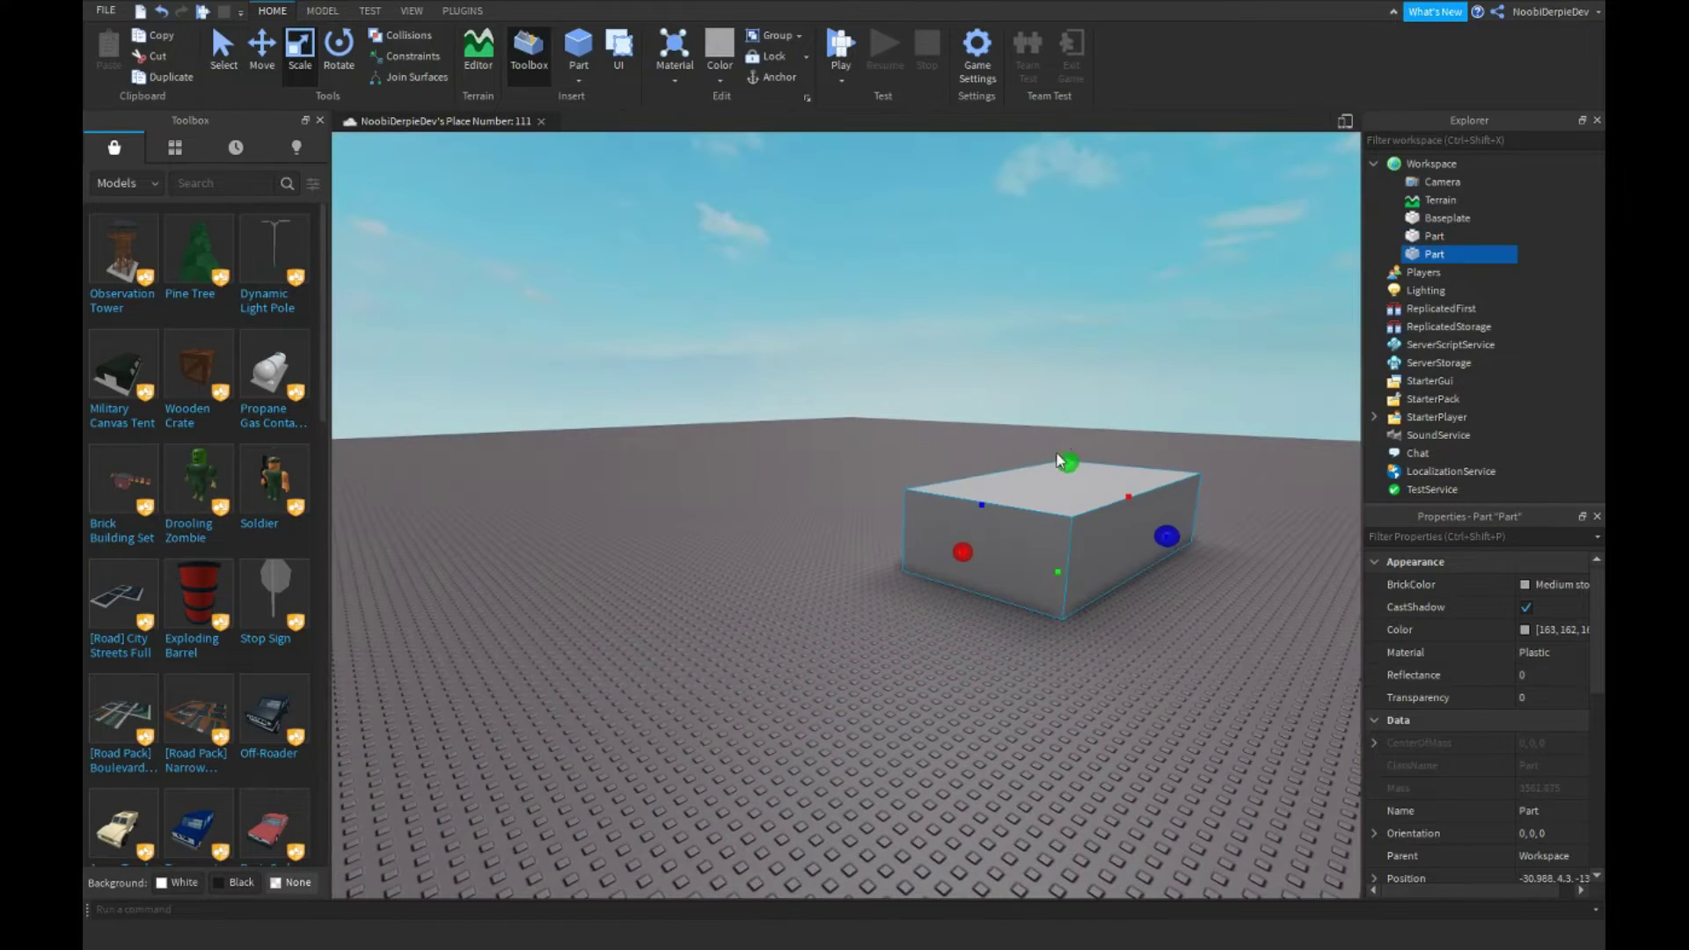
{"action": "left_click_drag", "start_coordinate": [1057, 459], "coordinate": [1063, 347]}
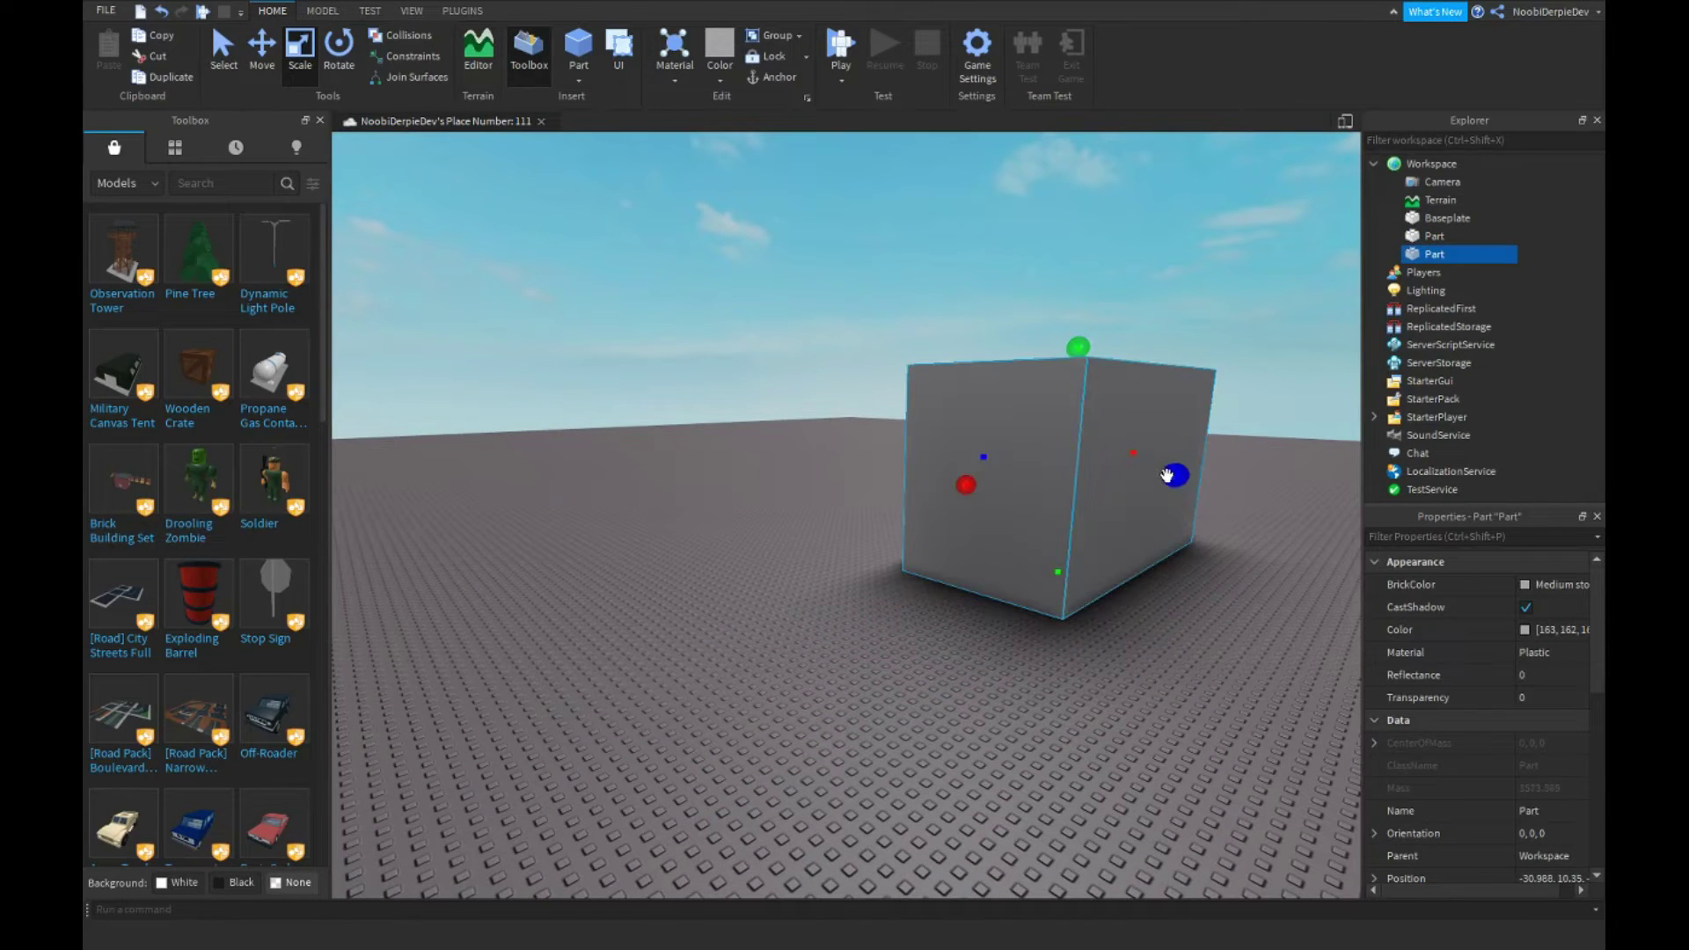
{"action": "left_click_drag", "start_coordinate": [1168, 475], "coordinate": [1036, 460]}
{"action": "left_click", "coordinate": [683, 472]}
{"action": "right_click_drag", "start_coordinate": [682, 471], "coordinate": [619, 490]}
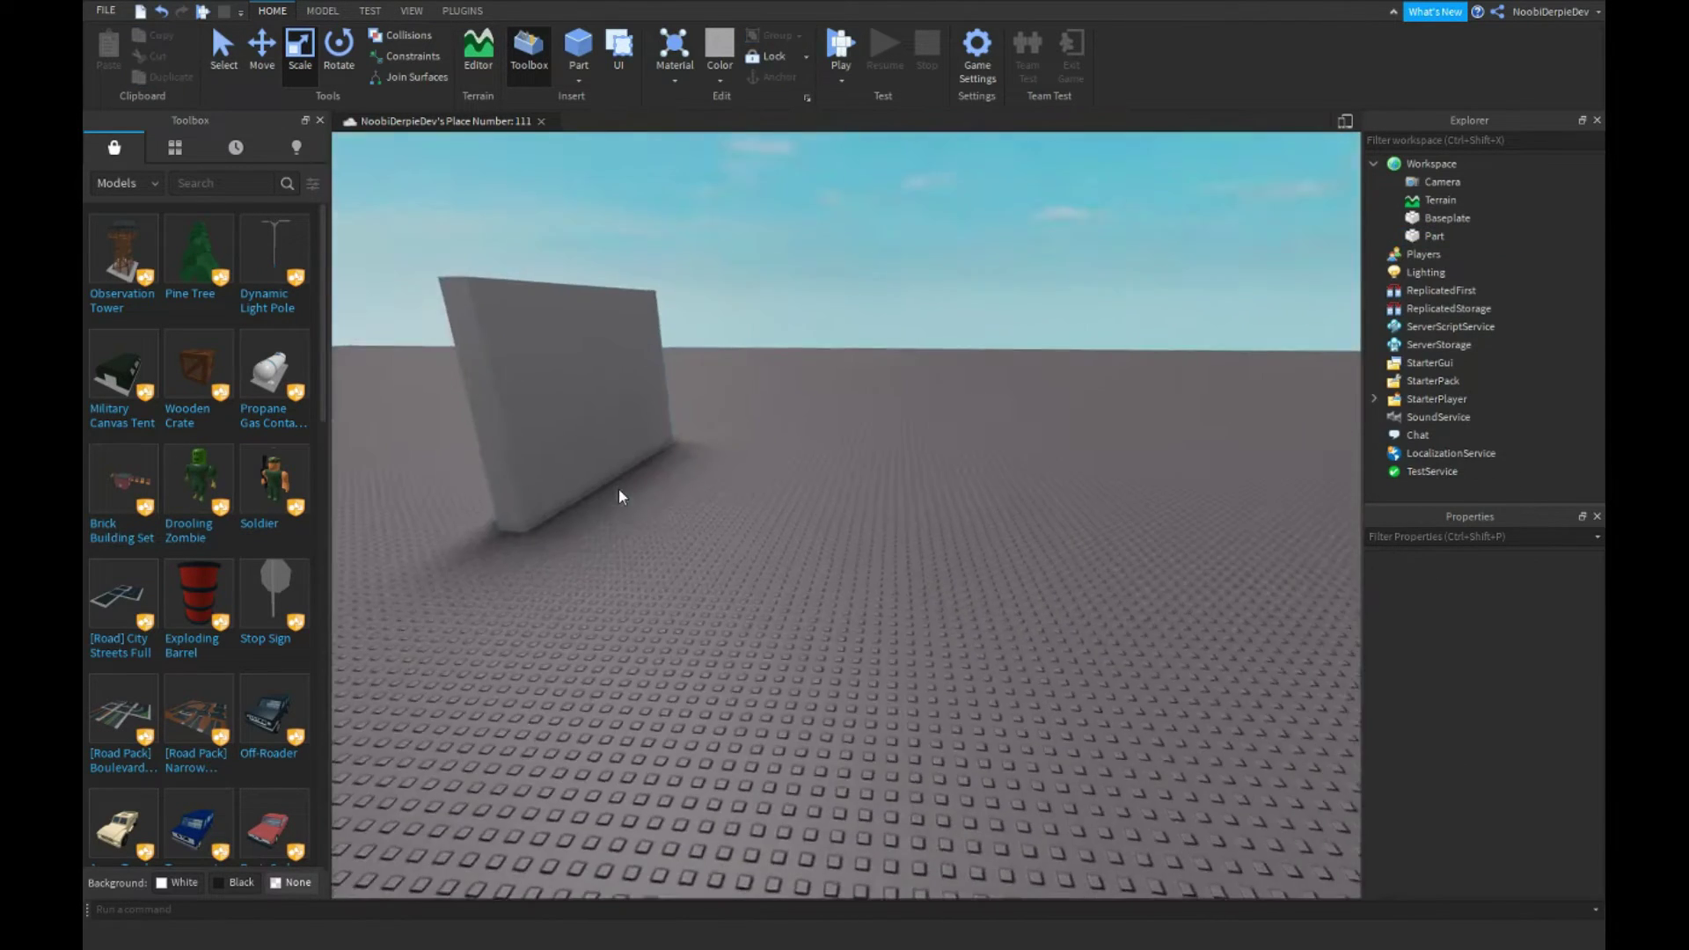
Duplicate the wall and slide the copy away from the original.
{"action": "left_click", "coordinate": [664, 473]}
{"action": "key", "text": "ctrl+2"}
{"action": "key", "text": "ctrl+d"}
{"action": "scroll", "coordinate": [509, 516], "scroll_direction": "up", "scroll_amount": 2}
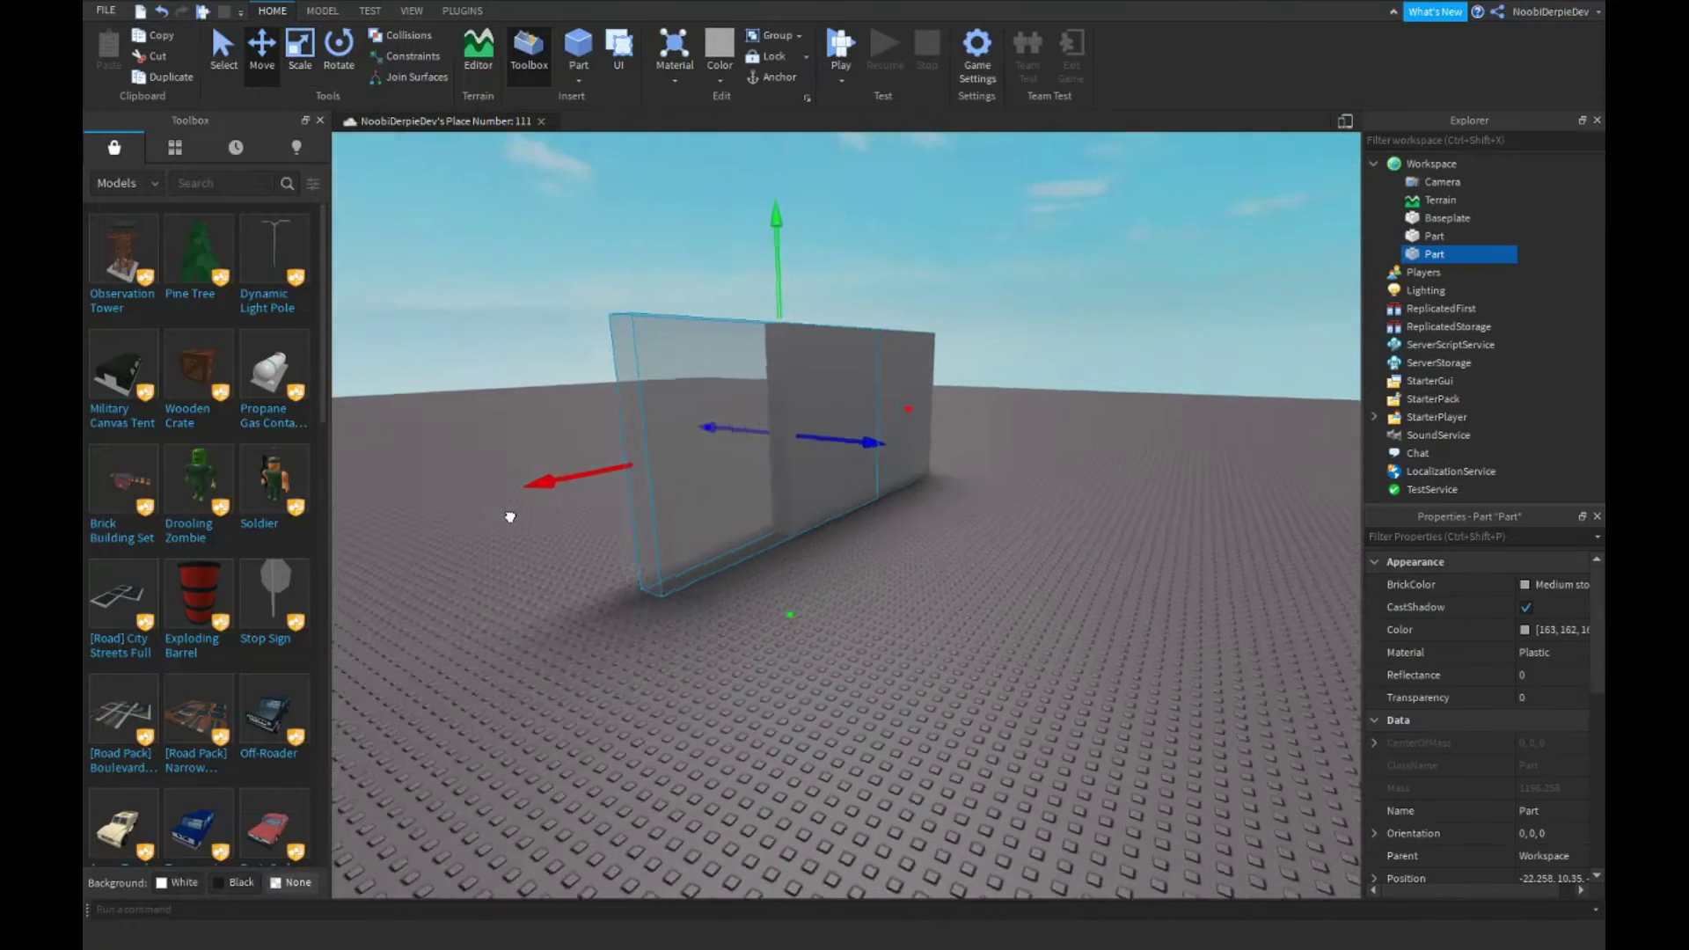
{"action": "left_click_drag", "start_coordinate": [509, 516], "coordinate": [440, 518]}
{"action": "left_click_drag", "start_coordinate": [717, 453], "coordinate": [441, 490]}
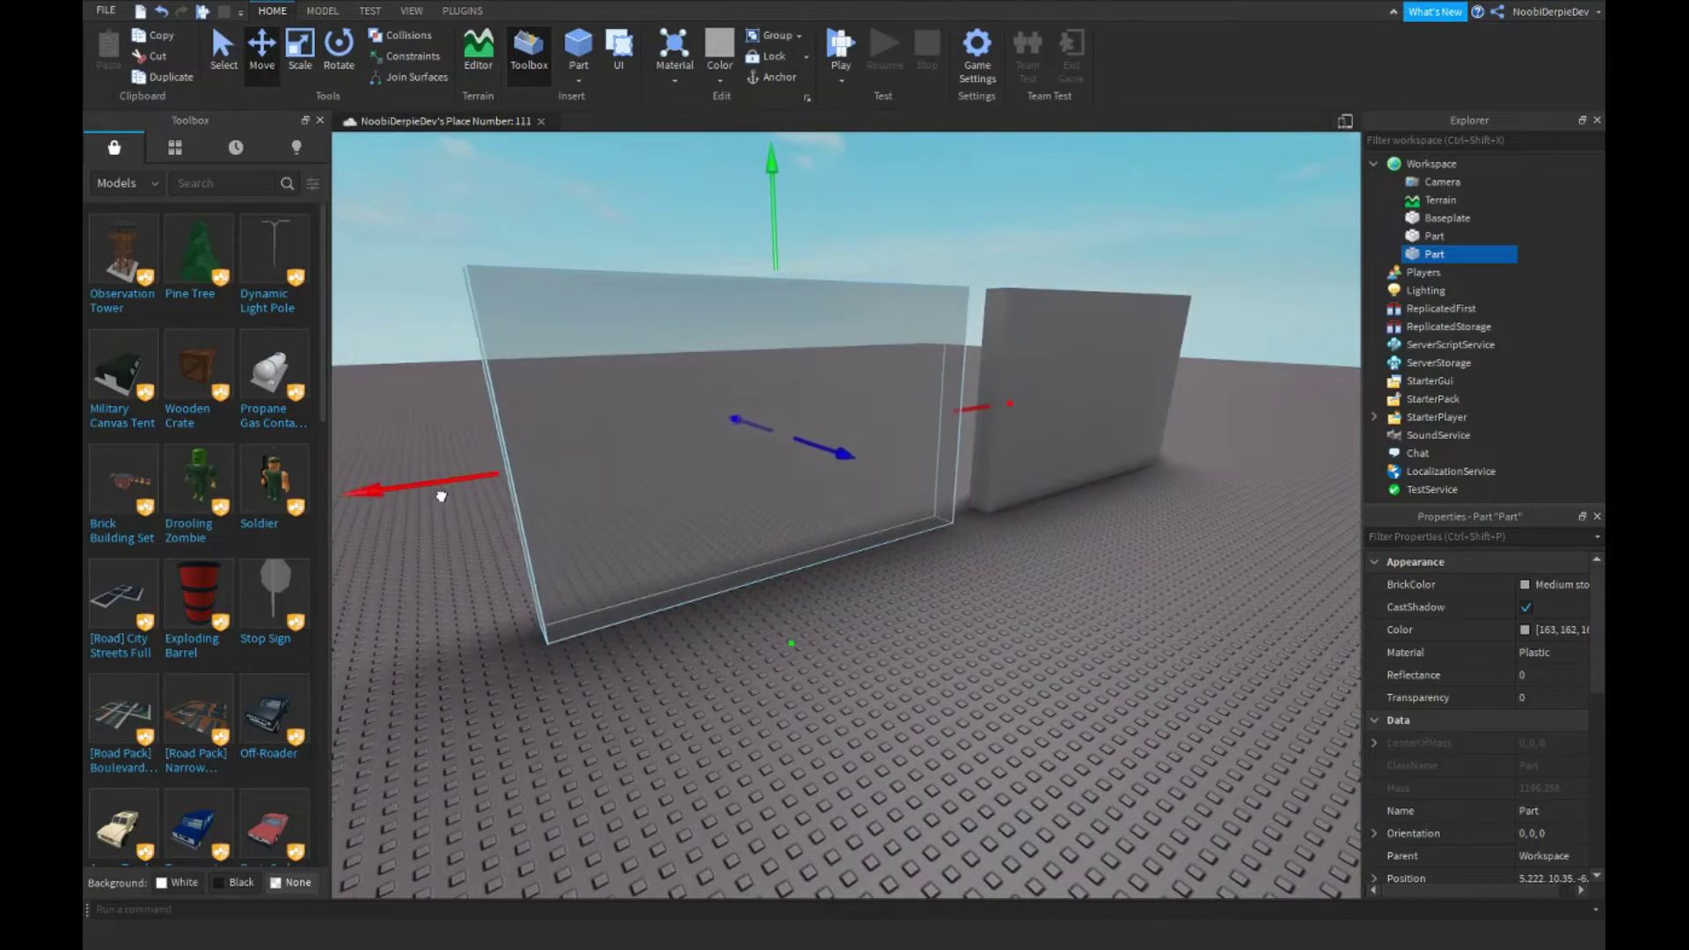
Color the front wall bright green and the other wall cyan.
{"action": "left_click", "coordinate": [1565, 575]}
{"action": "left_click", "coordinate": [1378, 312]}
{"action": "left_click", "coordinate": [1113, 378]}
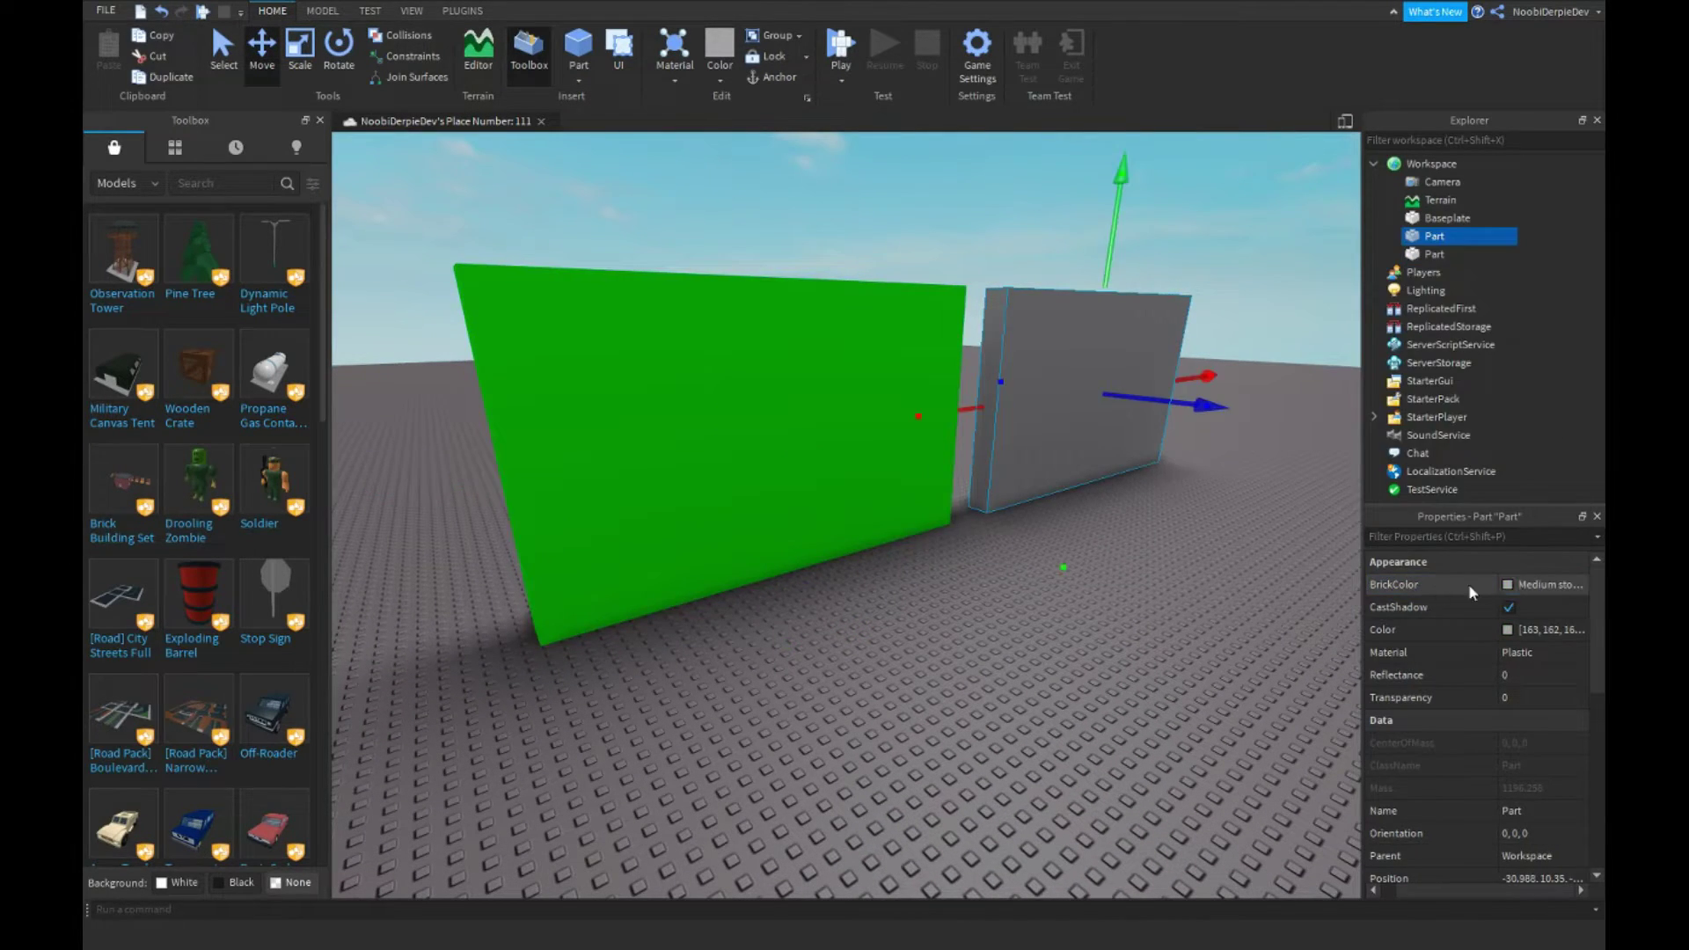
{"action": "left_click", "coordinate": [1543, 583]}
{"action": "left_click", "coordinate": [1472, 341]}
{"action": "right_click_drag", "start_coordinate": [1044, 391], "coordinate": [1454, 515]}
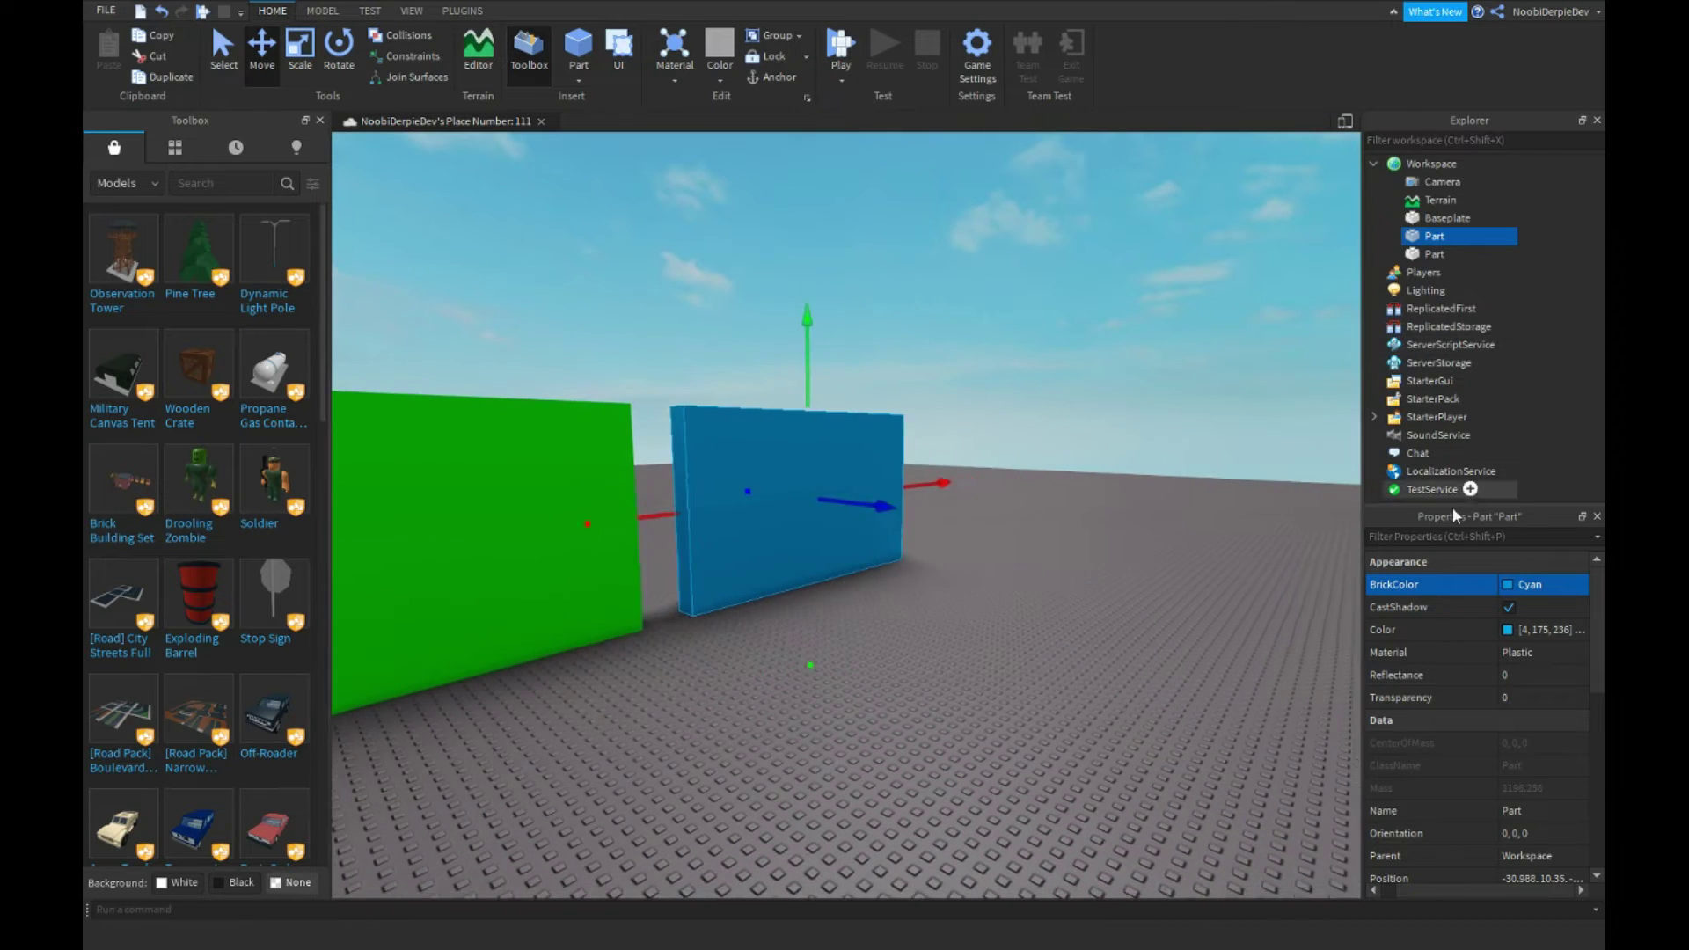
{"action": "key", "text": "d"}
{"action": "left_click_drag", "start_coordinate": [1363, 532], "coordinate": [1268, 531]}
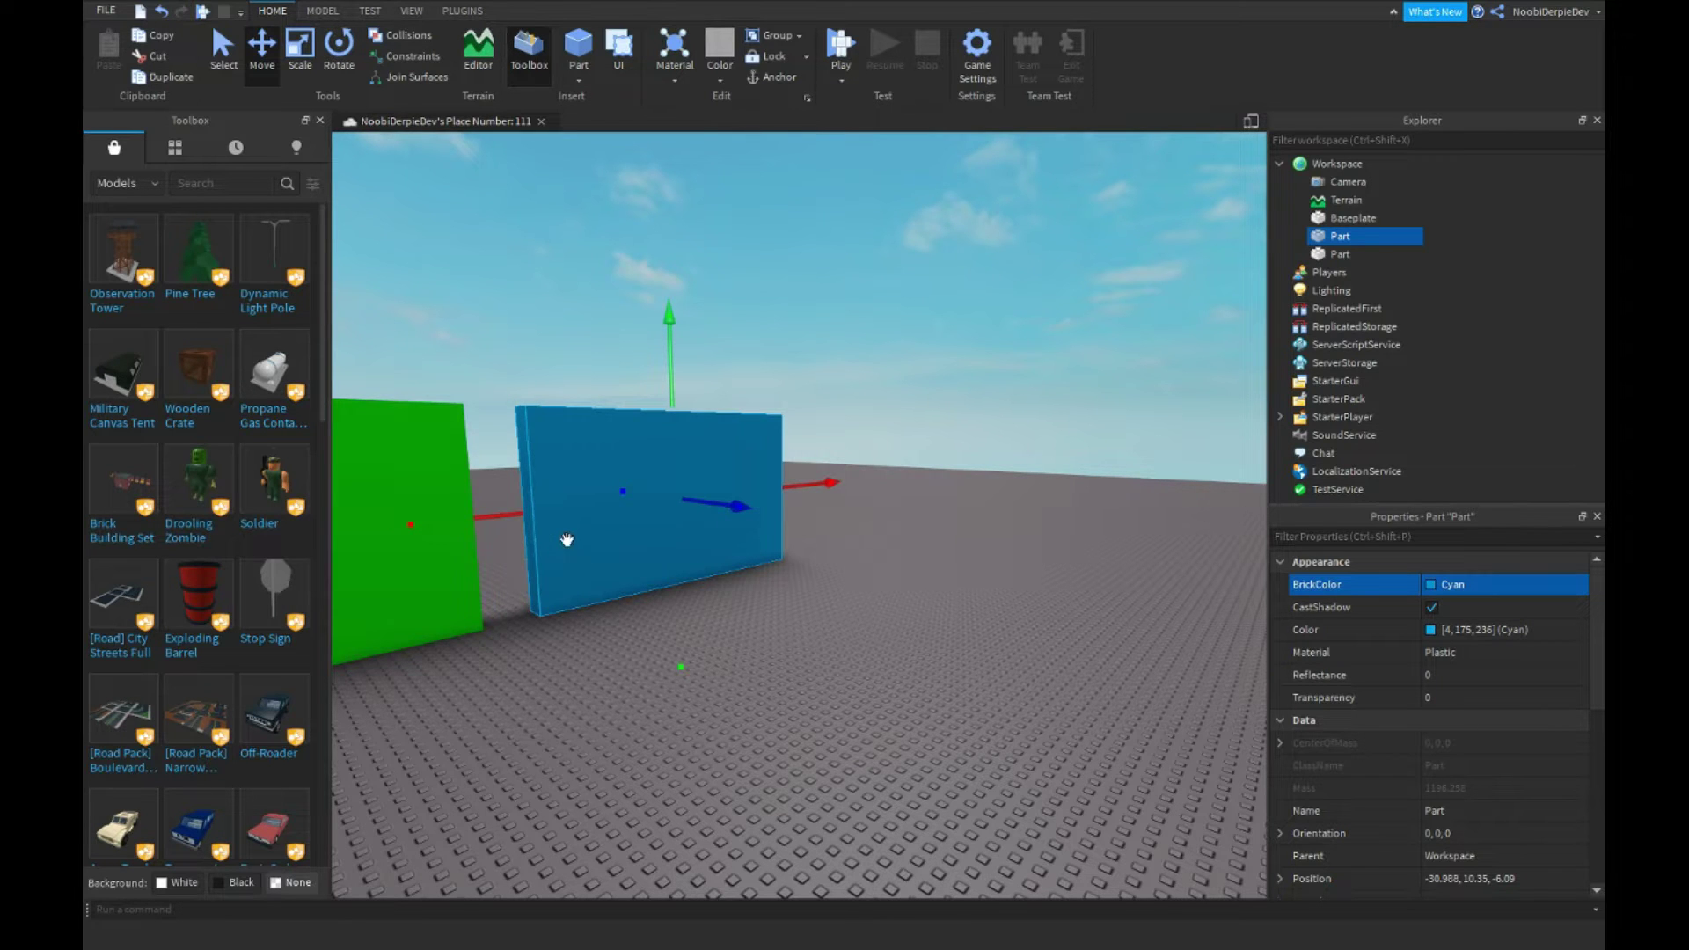
{"action": "mouse_move", "coordinate": [566, 540]}
{"action": "right_mouse_down"}
{"action": "mouse_move", "coordinate": [546, 539]}
{"action": "mouse_move", "coordinate": [653, 519]}
{"action": "mouse_move", "coordinate": [516, 295]}
{"action": "right_mouse_up"}
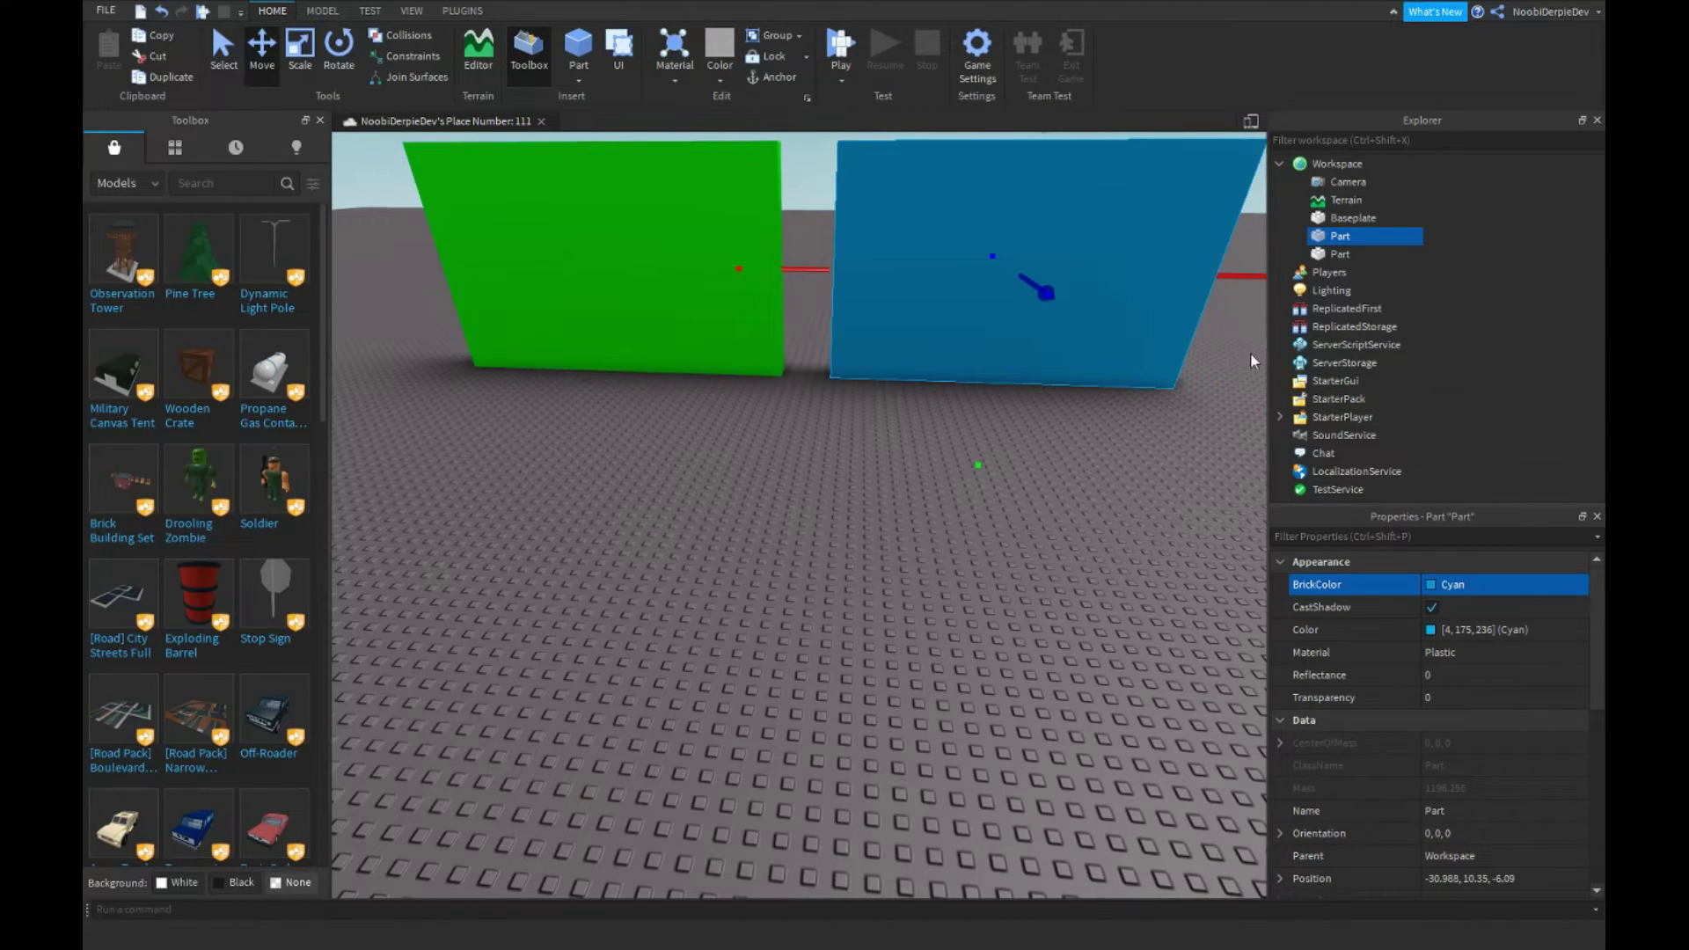
Insert two Tool objects into ReplicatedStorage and begin renaming them GreenKey and BlueKey.
{"action": "left_click", "coordinate": [1409, 326]}
{"action": "type", "text": "tool"}
{"action": "left_click", "coordinate": [1326, 381]}
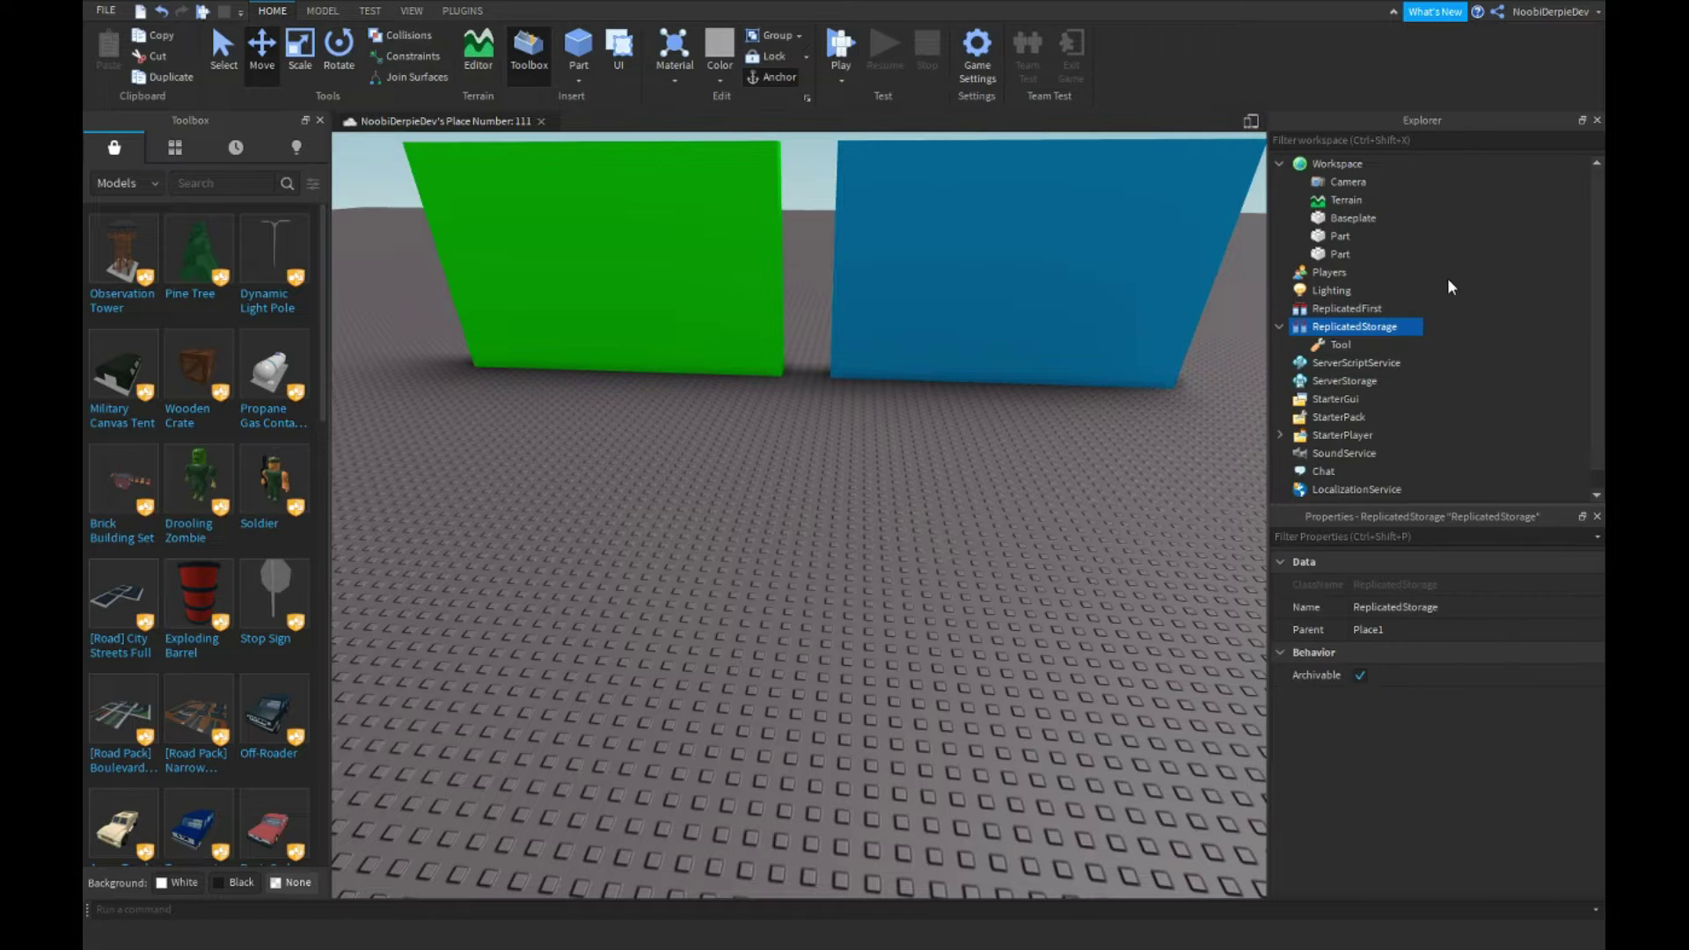
{"action": "left_click", "coordinate": [1332, 346]}
{"action": "key", "text": "ctrl+d"}
{"action": "type", "text": "GreenKey"}
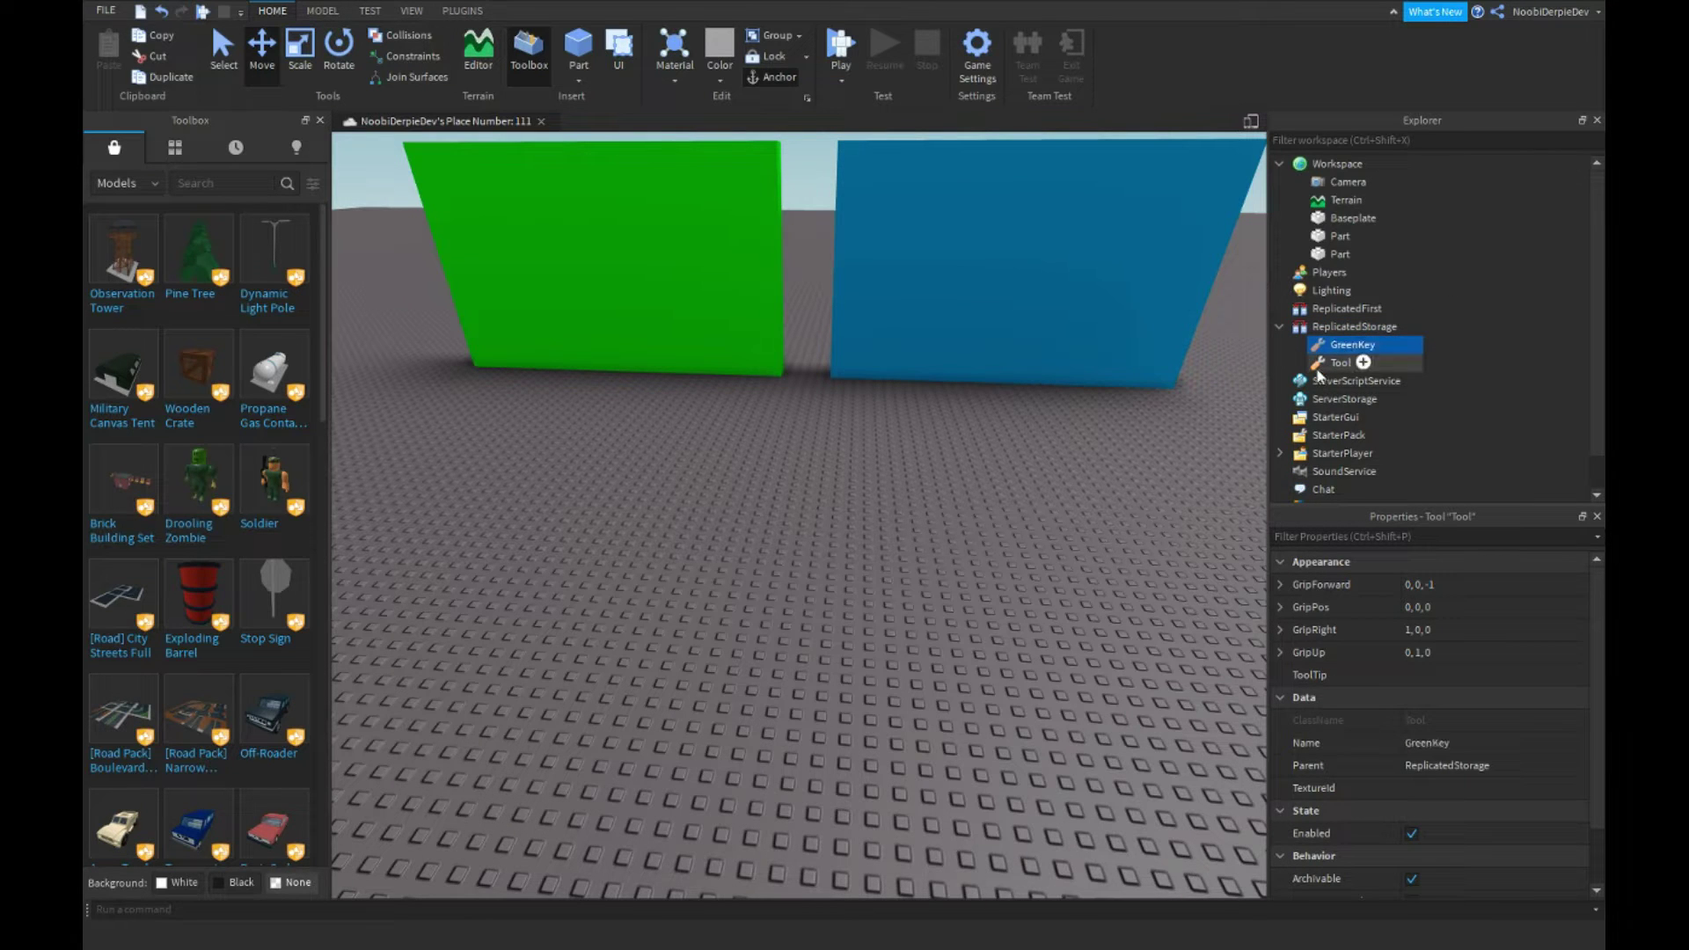
{"action": "double_click", "coordinate": [1319, 364]}
{"action": "type", "text": "BlueKey"}
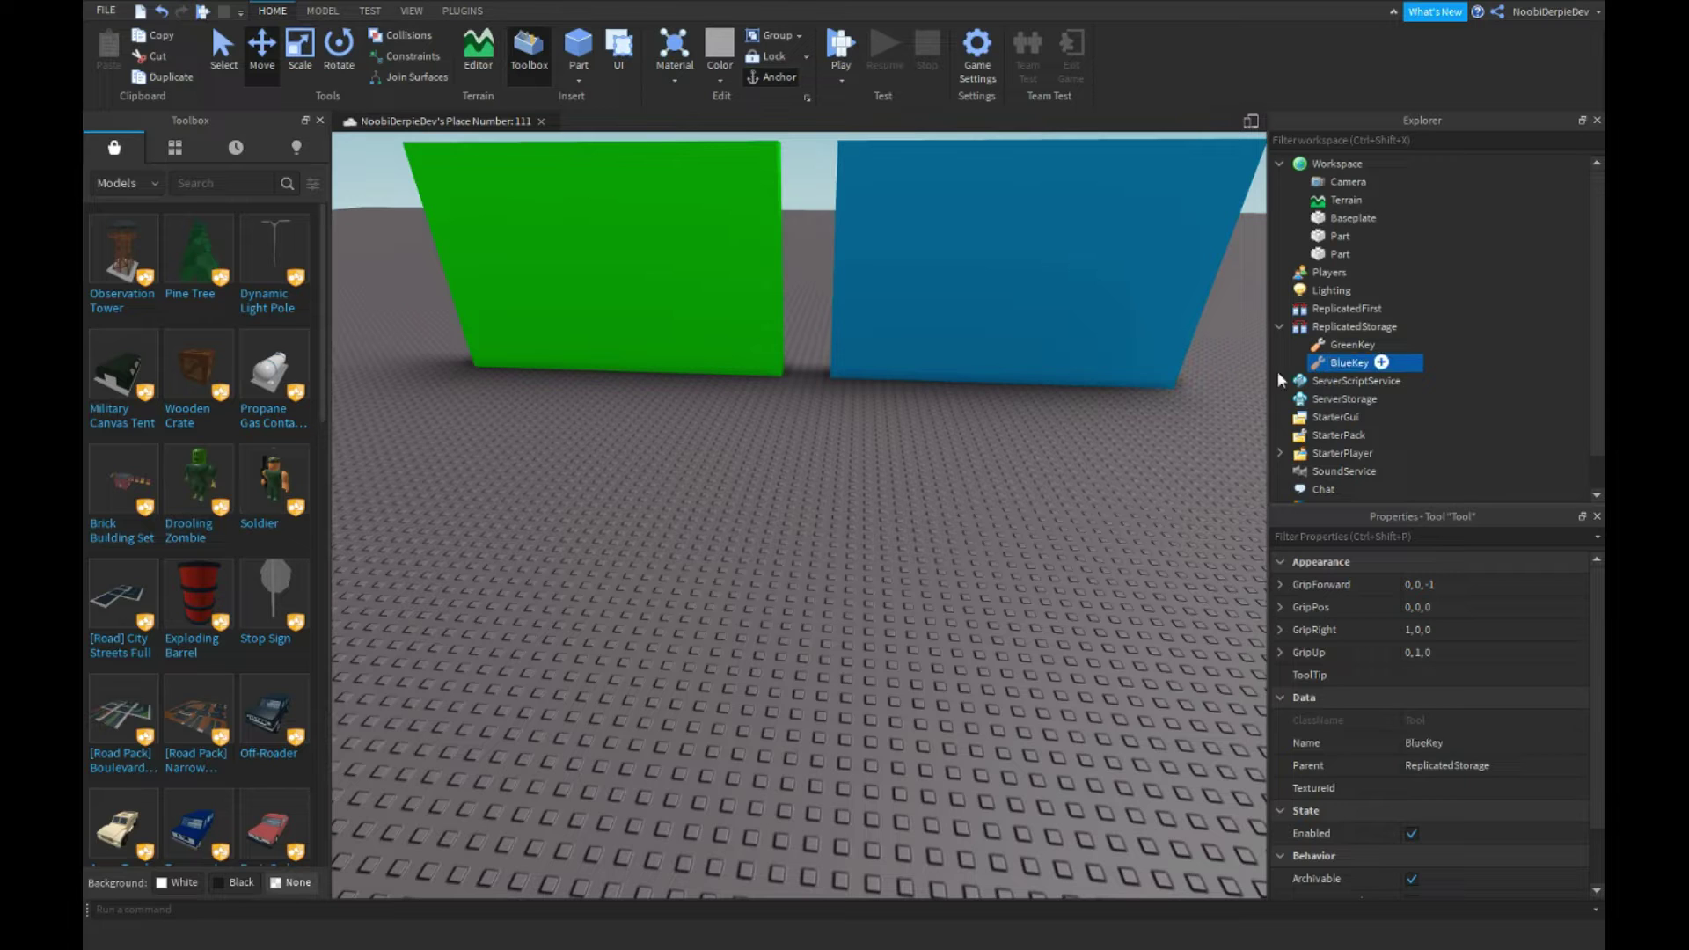
{"action": "scroll", "coordinate": [1404, 684], "scroll_direction": "down", "scroll_amount": 3}
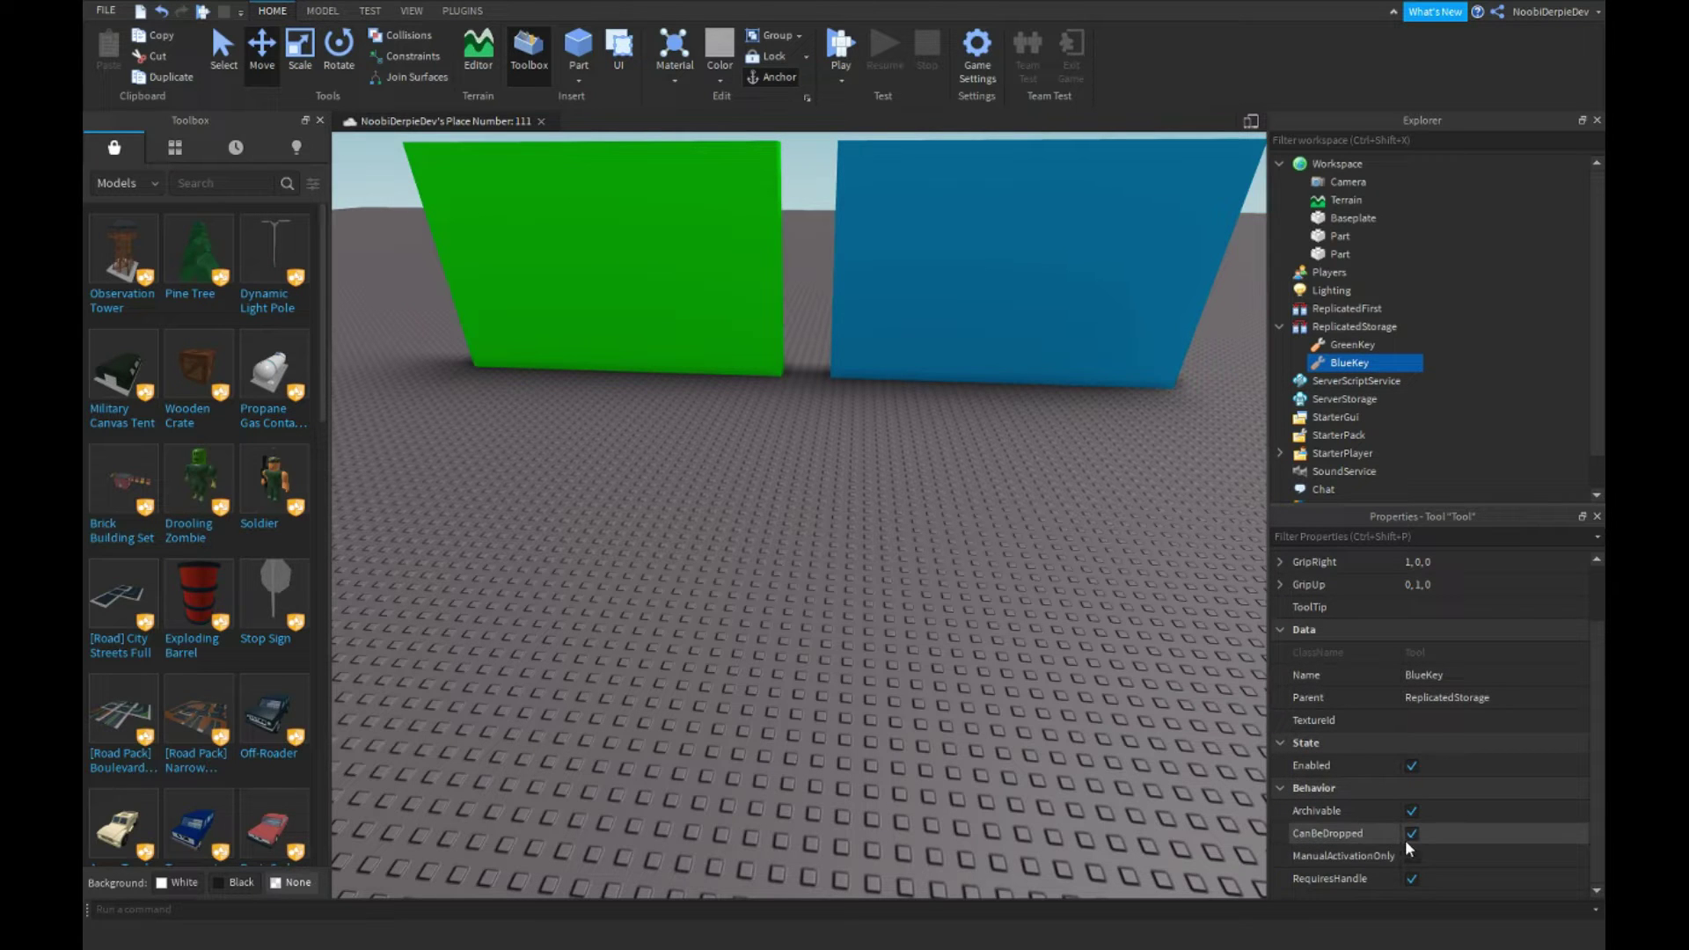
{"action": "scroll", "coordinate": [1457, 764], "scroll_direction": "up", "scroll_amount": 3}
{"action": "right_click_drag", "start_coordinate": [436, 224], "coordinate": [409, 295]}
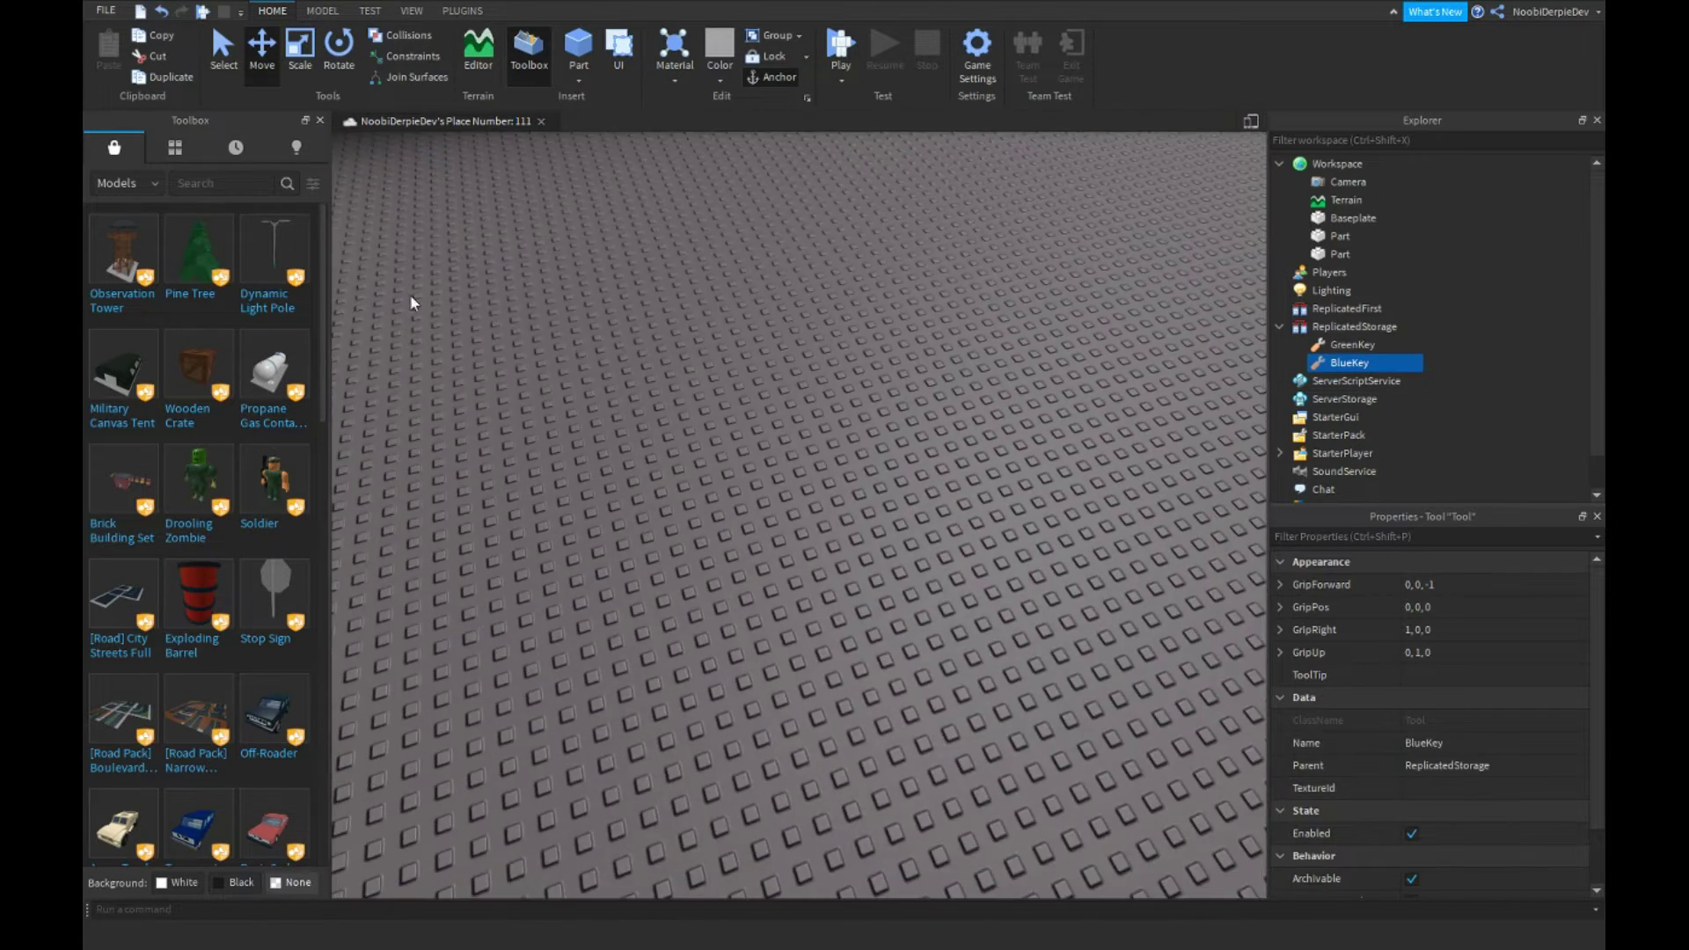
Search the Toolbox meshes for 'Key' and insert the Diamond Key and Club Key.
{"action": "left_click", "coordinate": [117, 250]}
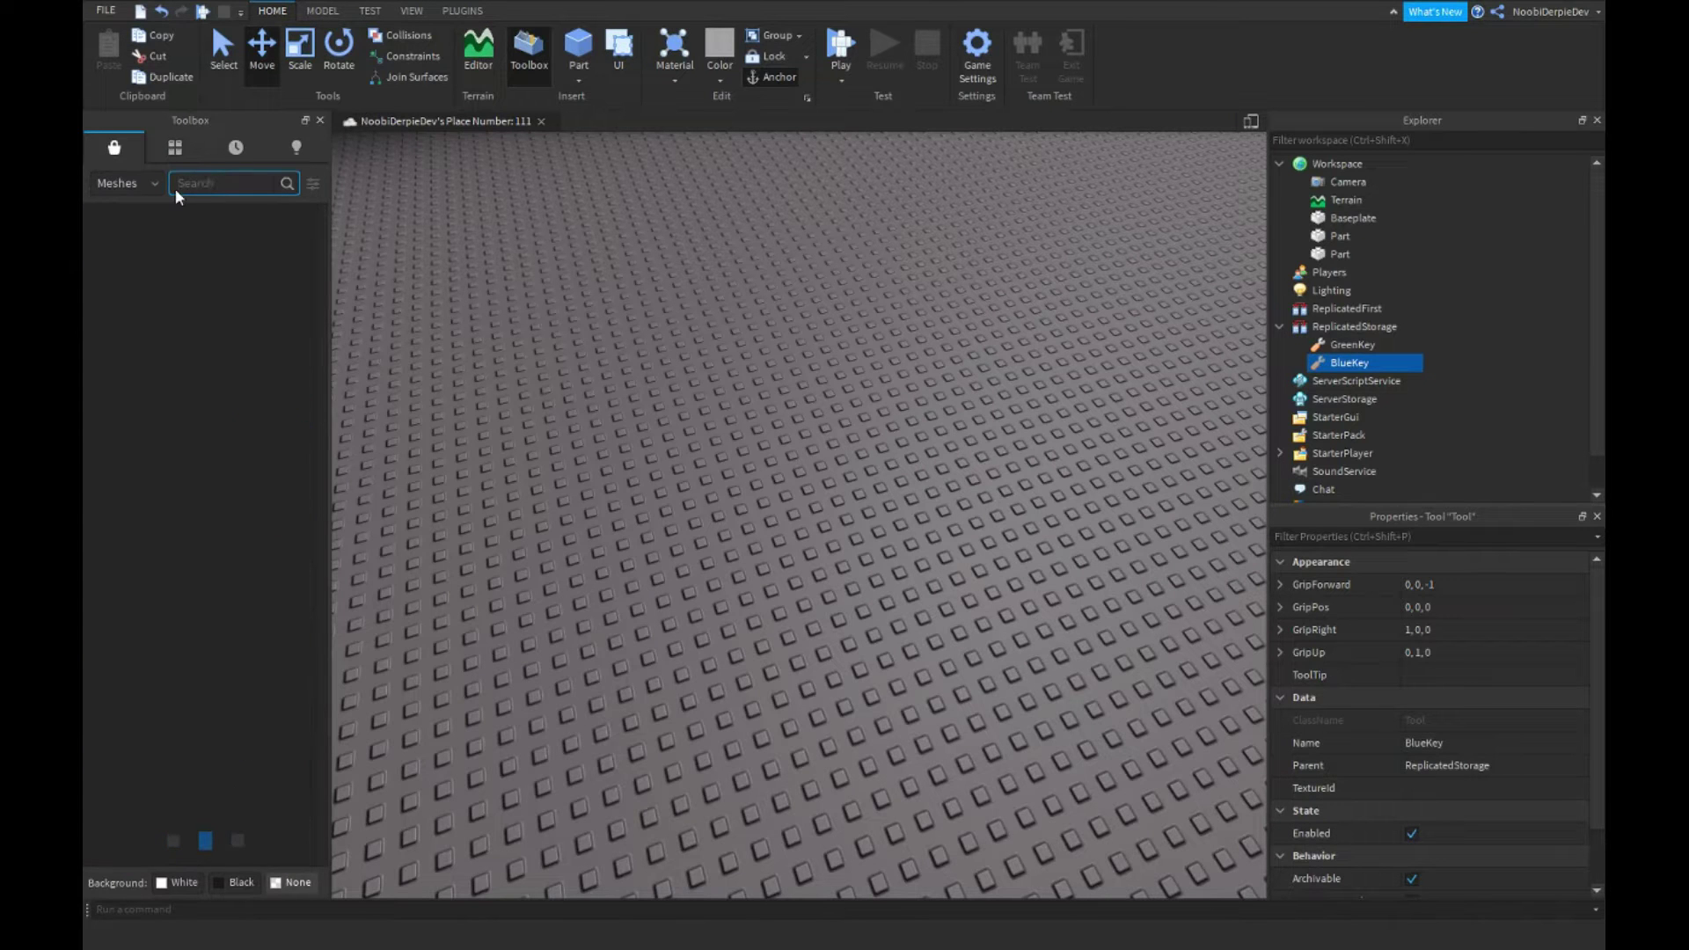
{"action": "type", "text": "Key"}
{"action": "key", "text": "Return"}
{"action": "left_click", "coordinate": [274, 298]}
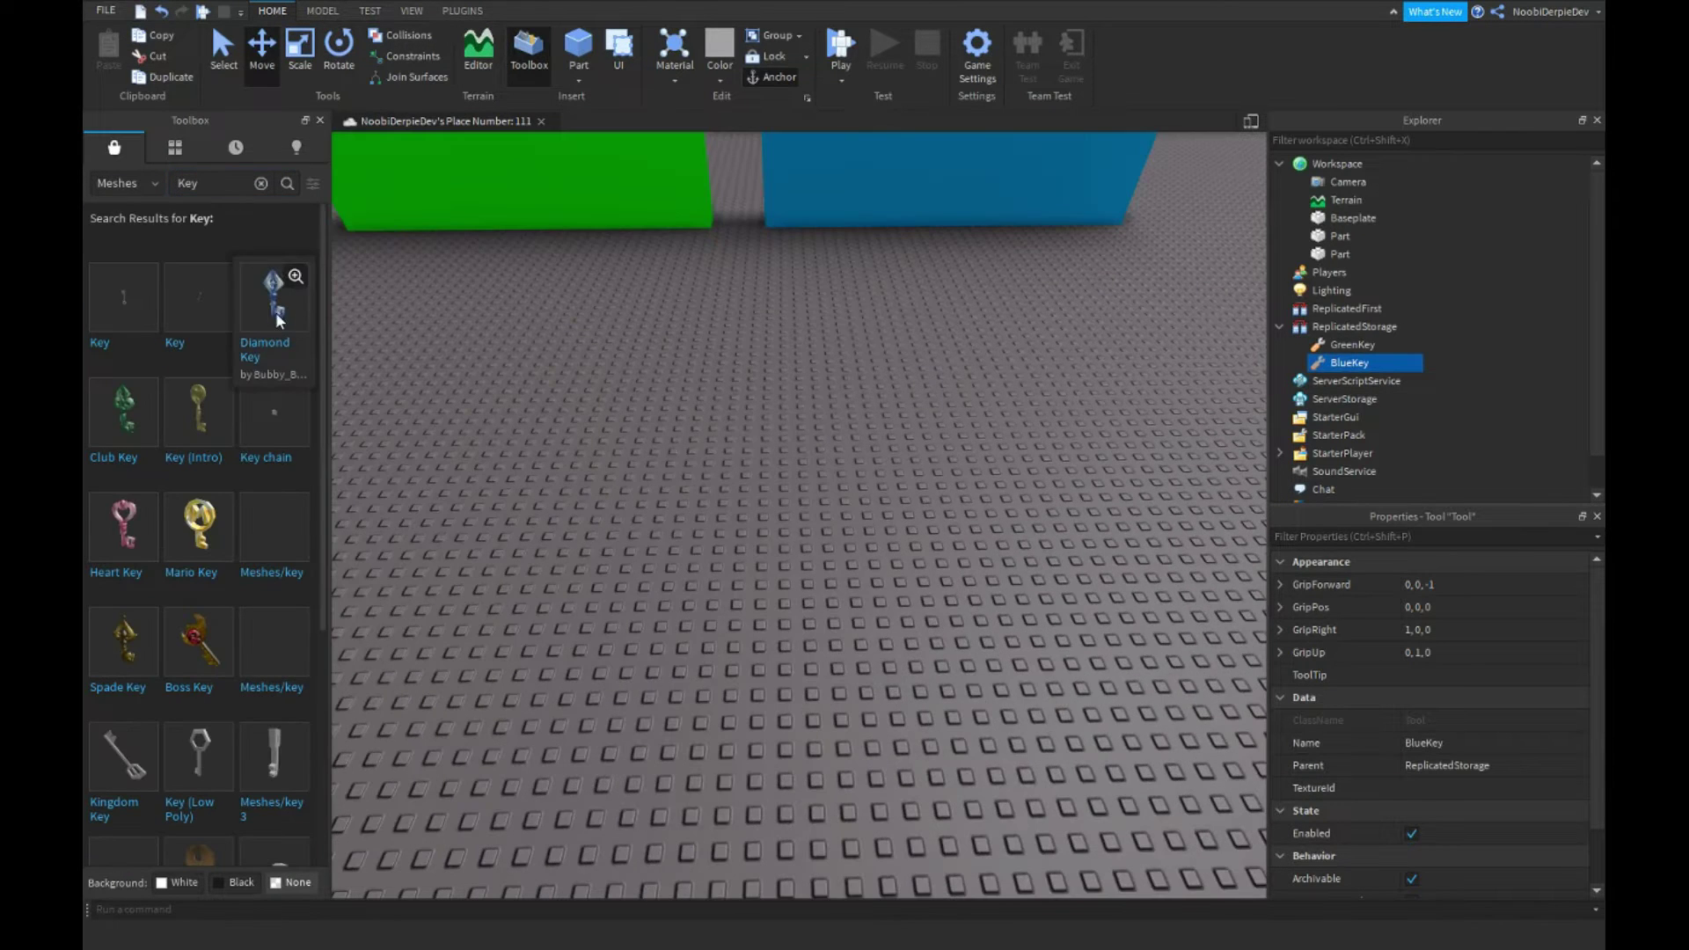
{"action": "left_click", "coordinate": [117, 428]}
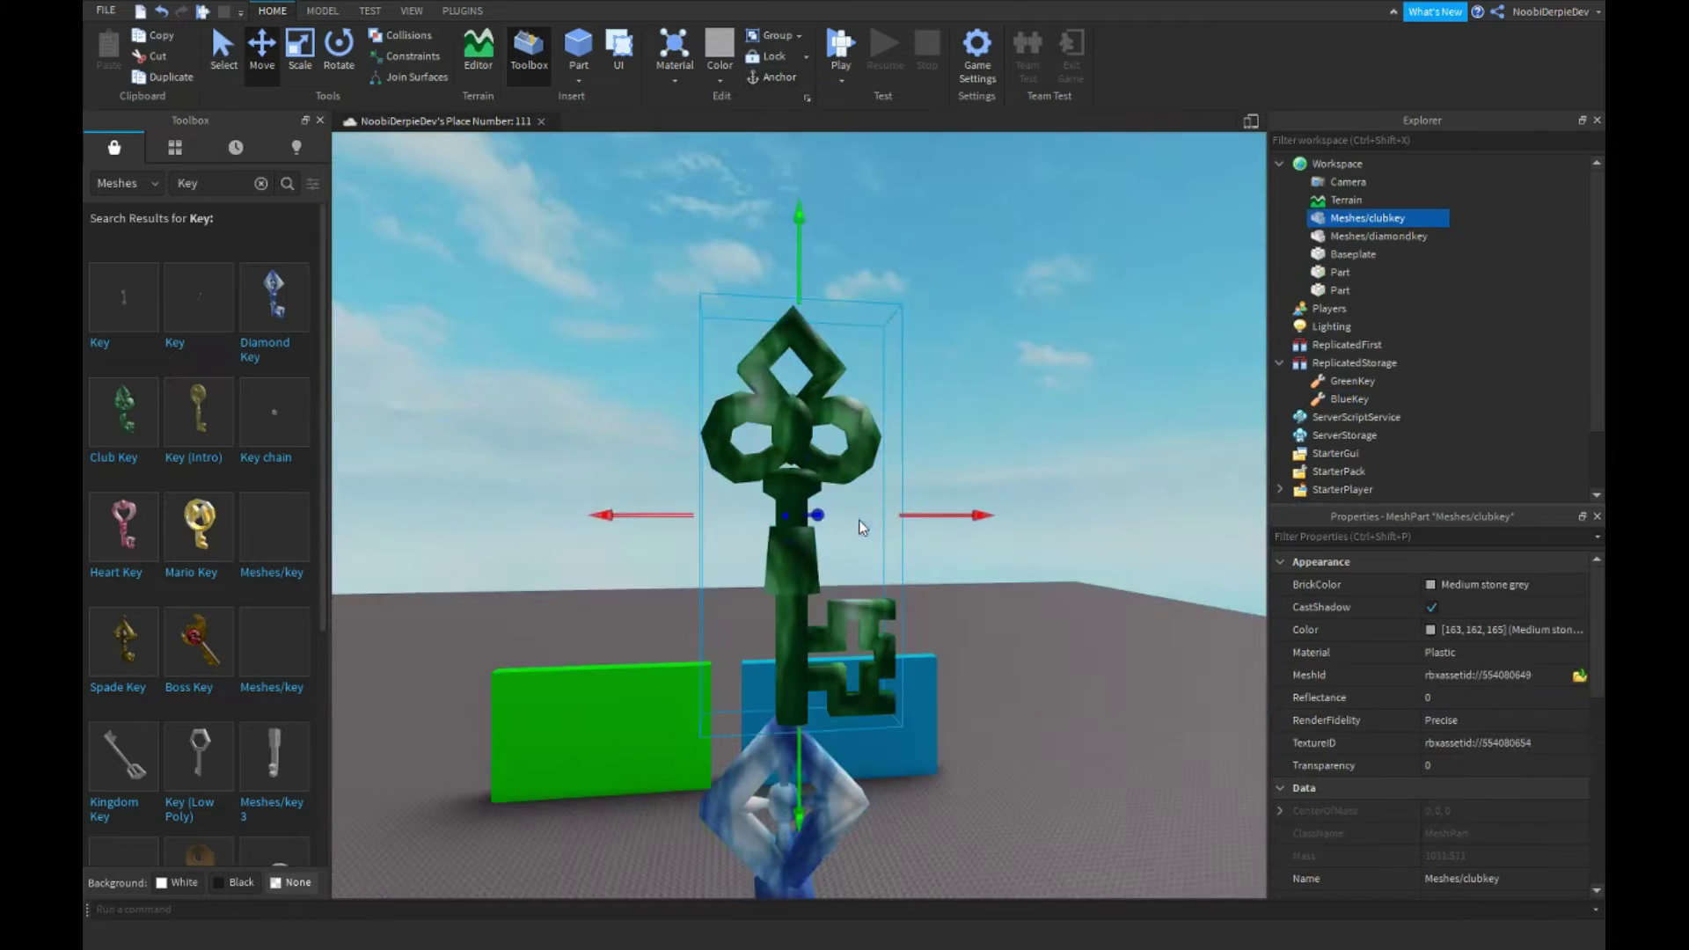
Select both keys and scale them down to a tiny size.
{"action": "left_click", "coordinate": [812, 772]}
{"action": "left_click", "coordinate": [792, 554], "text": "shift"}
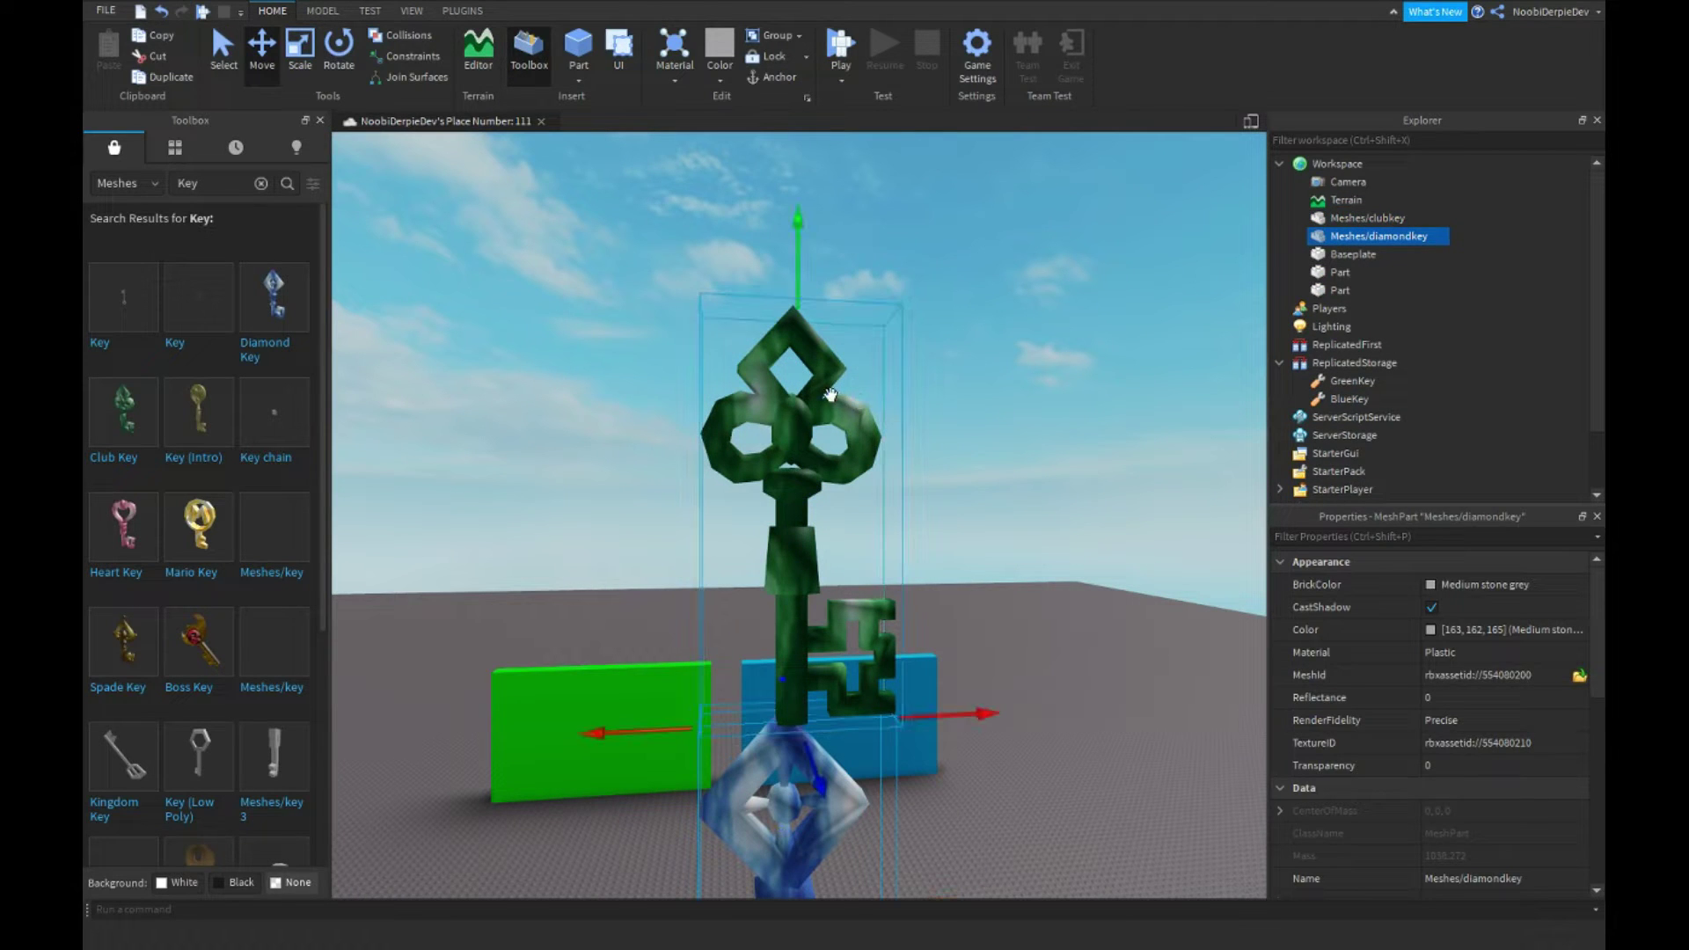
{"action": "left_click", "coordinate": [301, 51]}
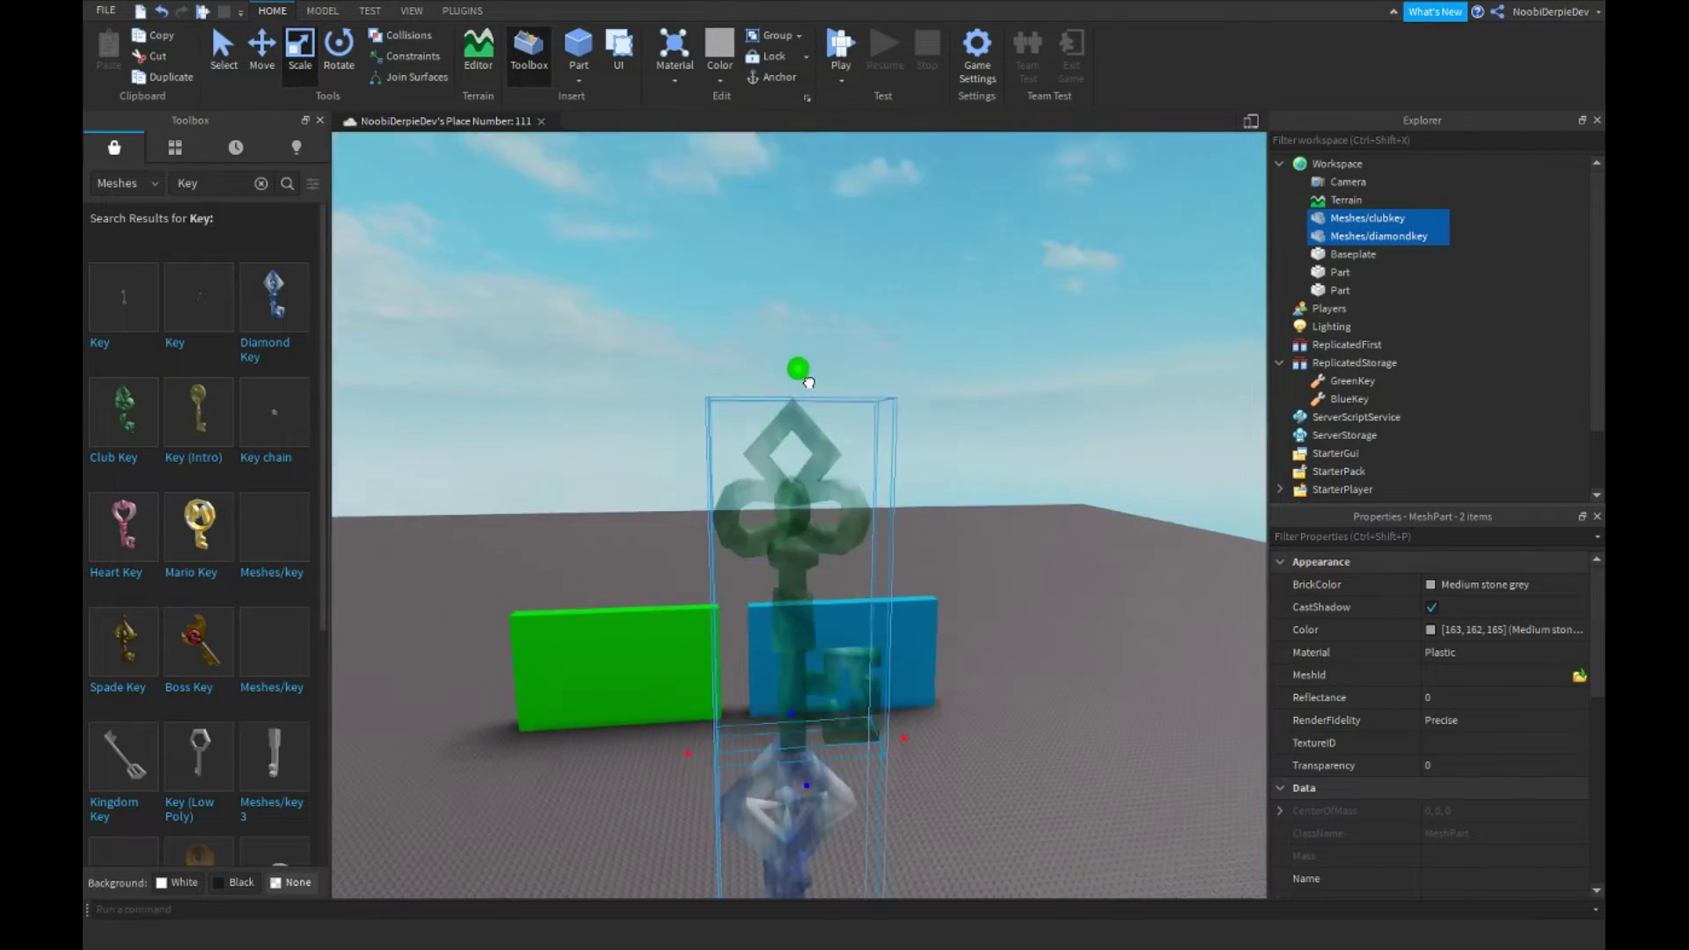
{"action": "left_click_drag", "start_coordinate": [801, 218], "coordinate": [774, 686]}
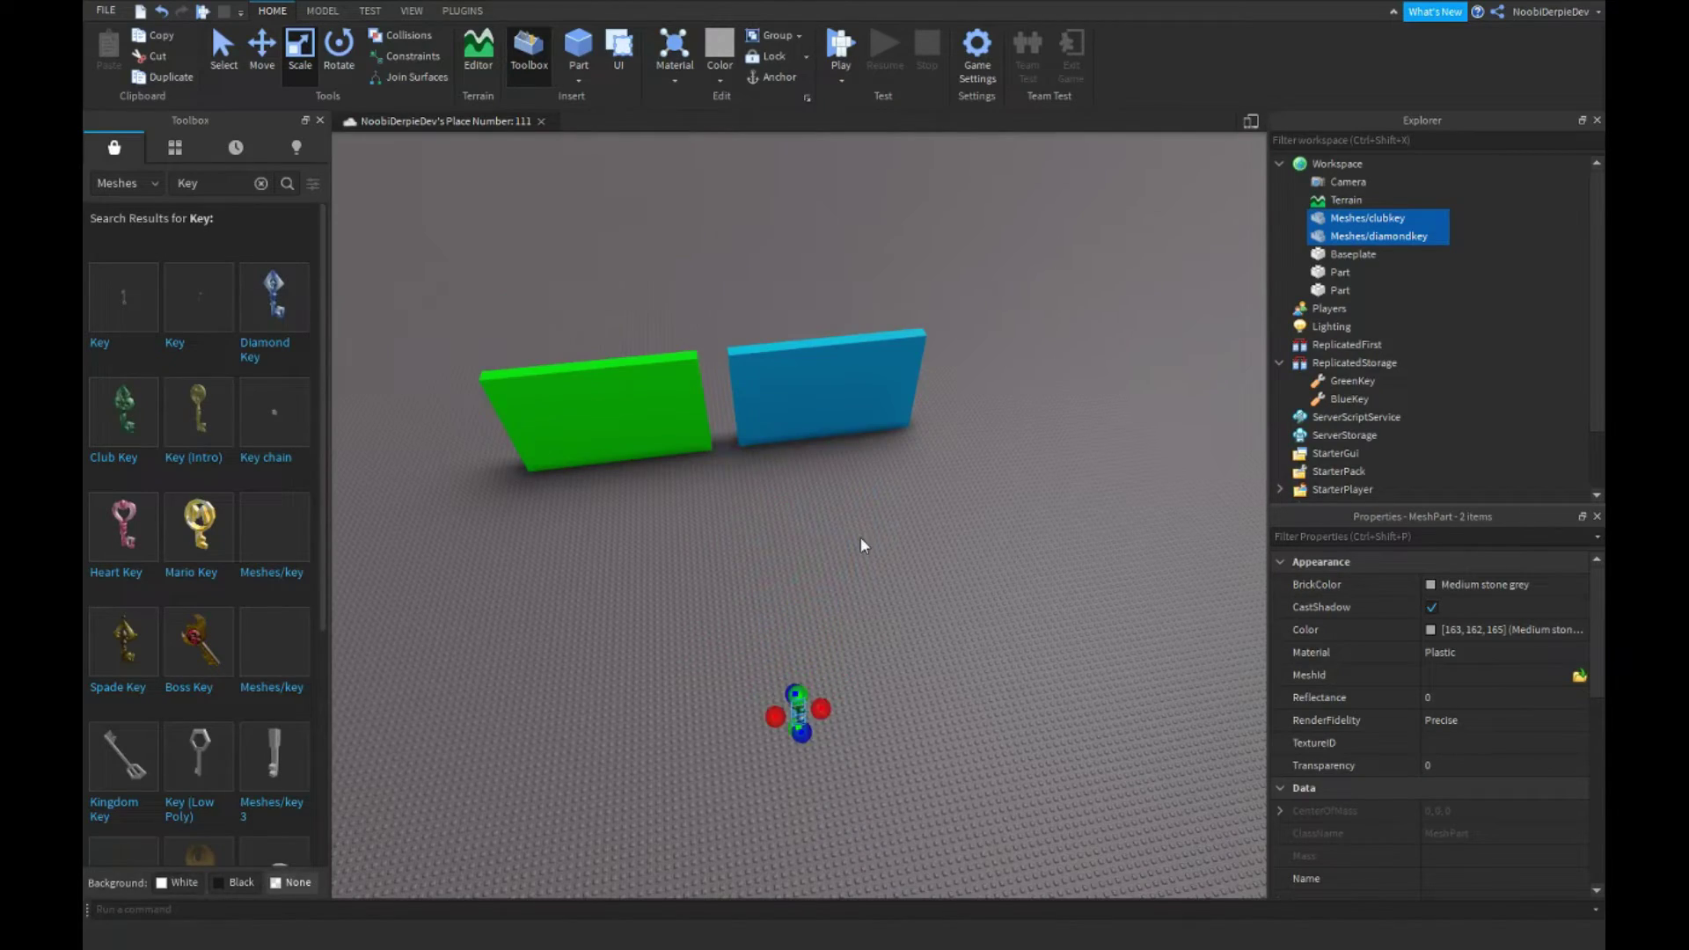
{"action": "key", "text": "f"}
{"action": "scroll", "coordinate": [1419, 719], "scroll_direction": "down", "scroll_amount": 3}
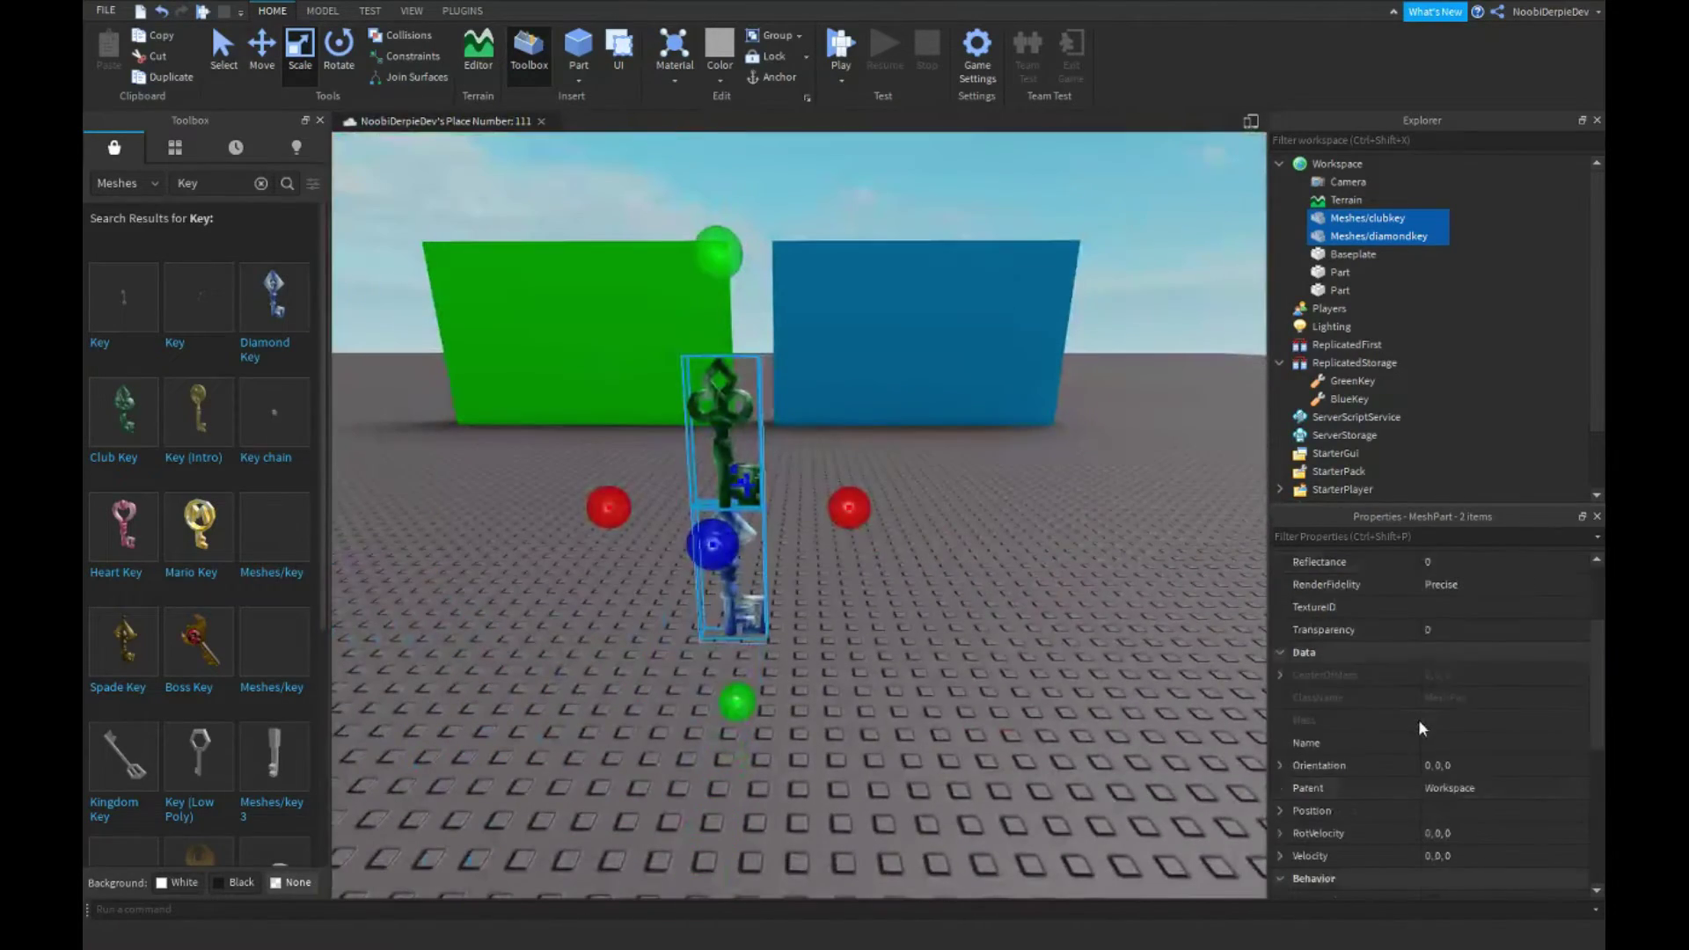
Name both key meshes Handle and drag one into each of GreenKey and BlueKey.
{"action": "left_click", "coordinate": [1461, 747]}
{"action": "type", "text": "Handle"}
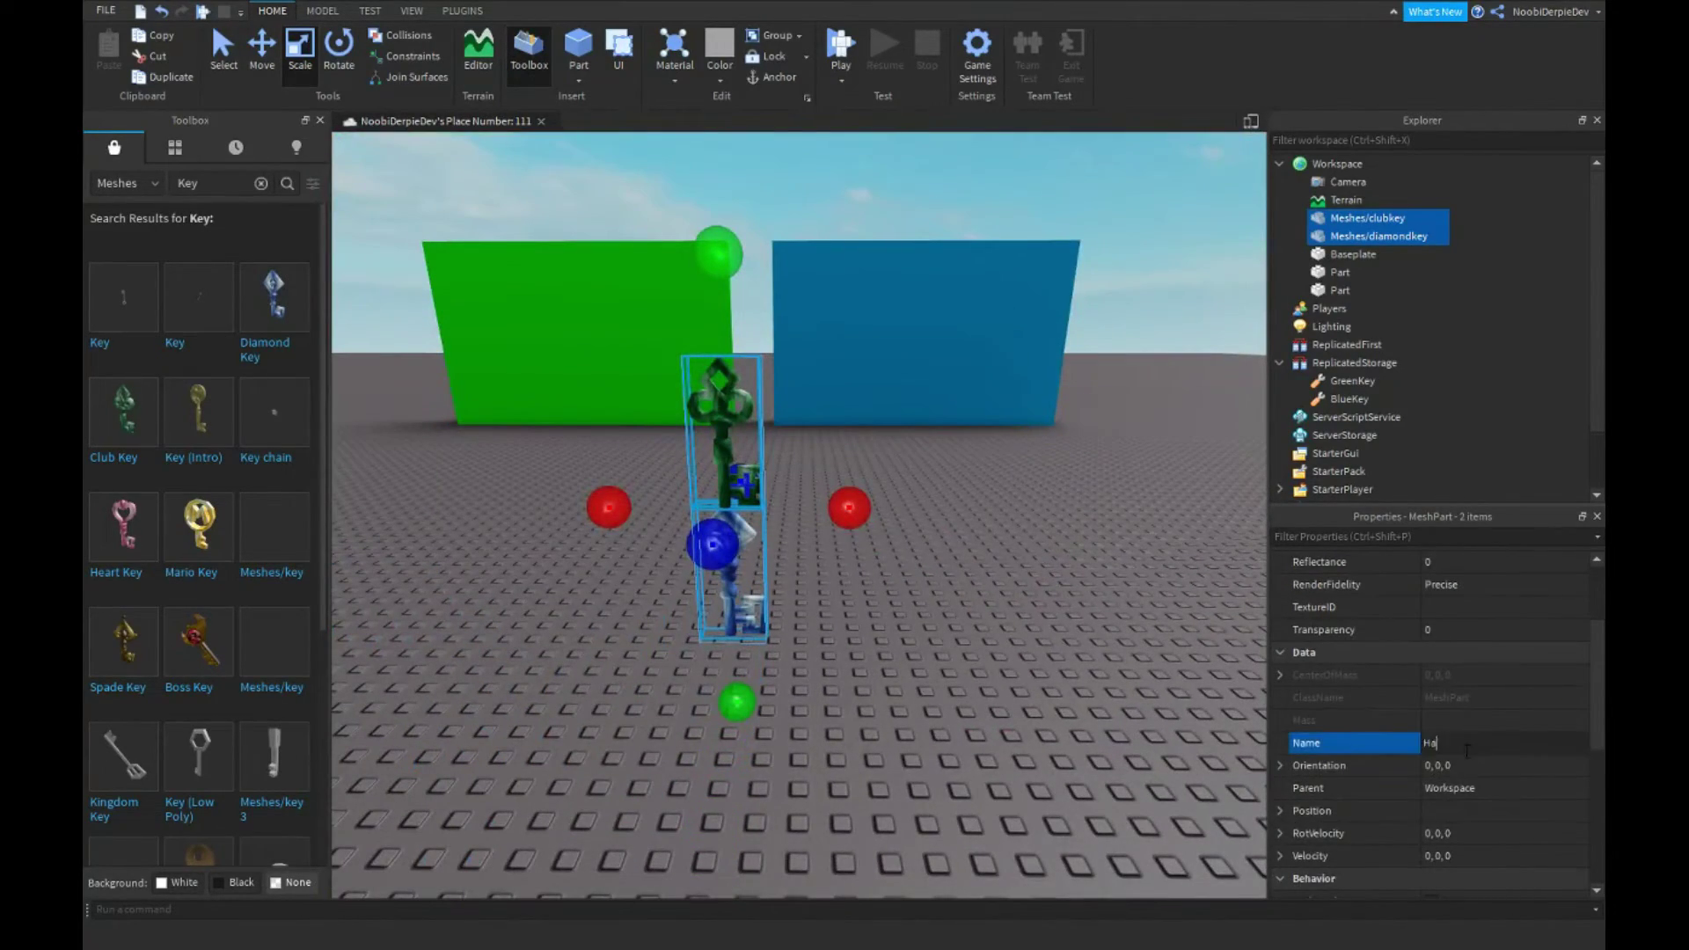
{"action": "key", "text": "Return"}
{"action": "left_click", "coordinate": [1377, 218]}
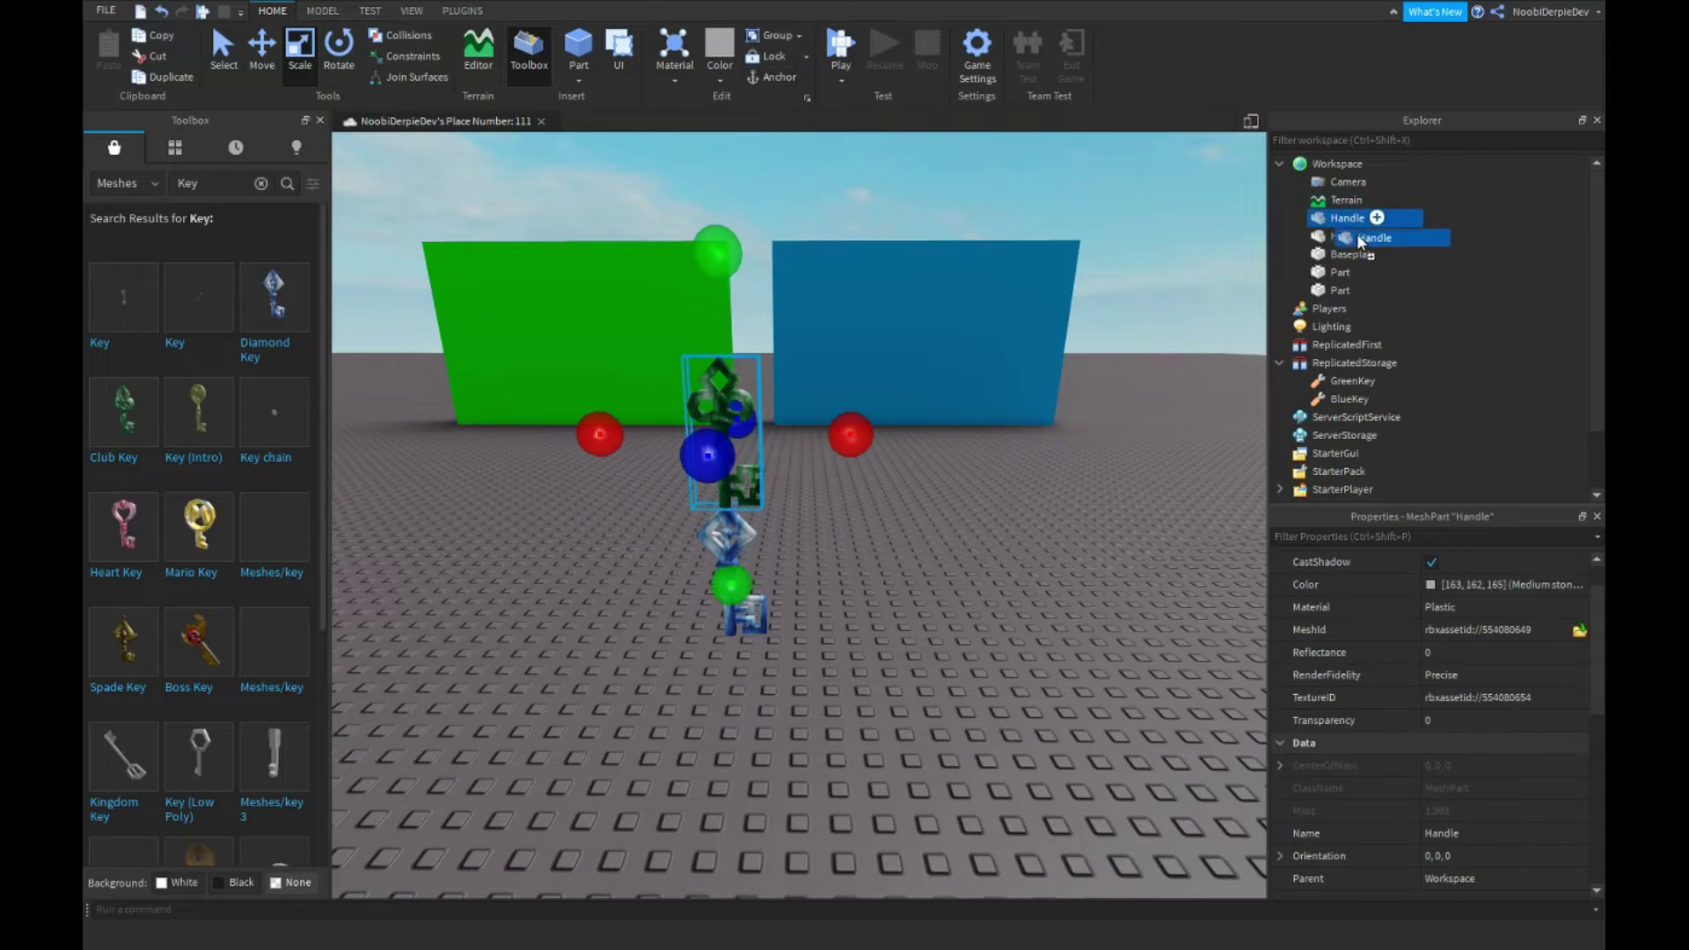
{"action": "left_click_drag", "start_coordinate": [1376, 218], "coordinate": [1354, 362]}
{"action": "mouse_move", "coordinate": [1340, 260]}
{"action": "left_mouse_down"}
{"action": "mouse_move", "coordinate": [1348, 385]}
{"action": "mouse_move", "coordinate": [1356, 371]}
{"action": "left_mouse_up"}
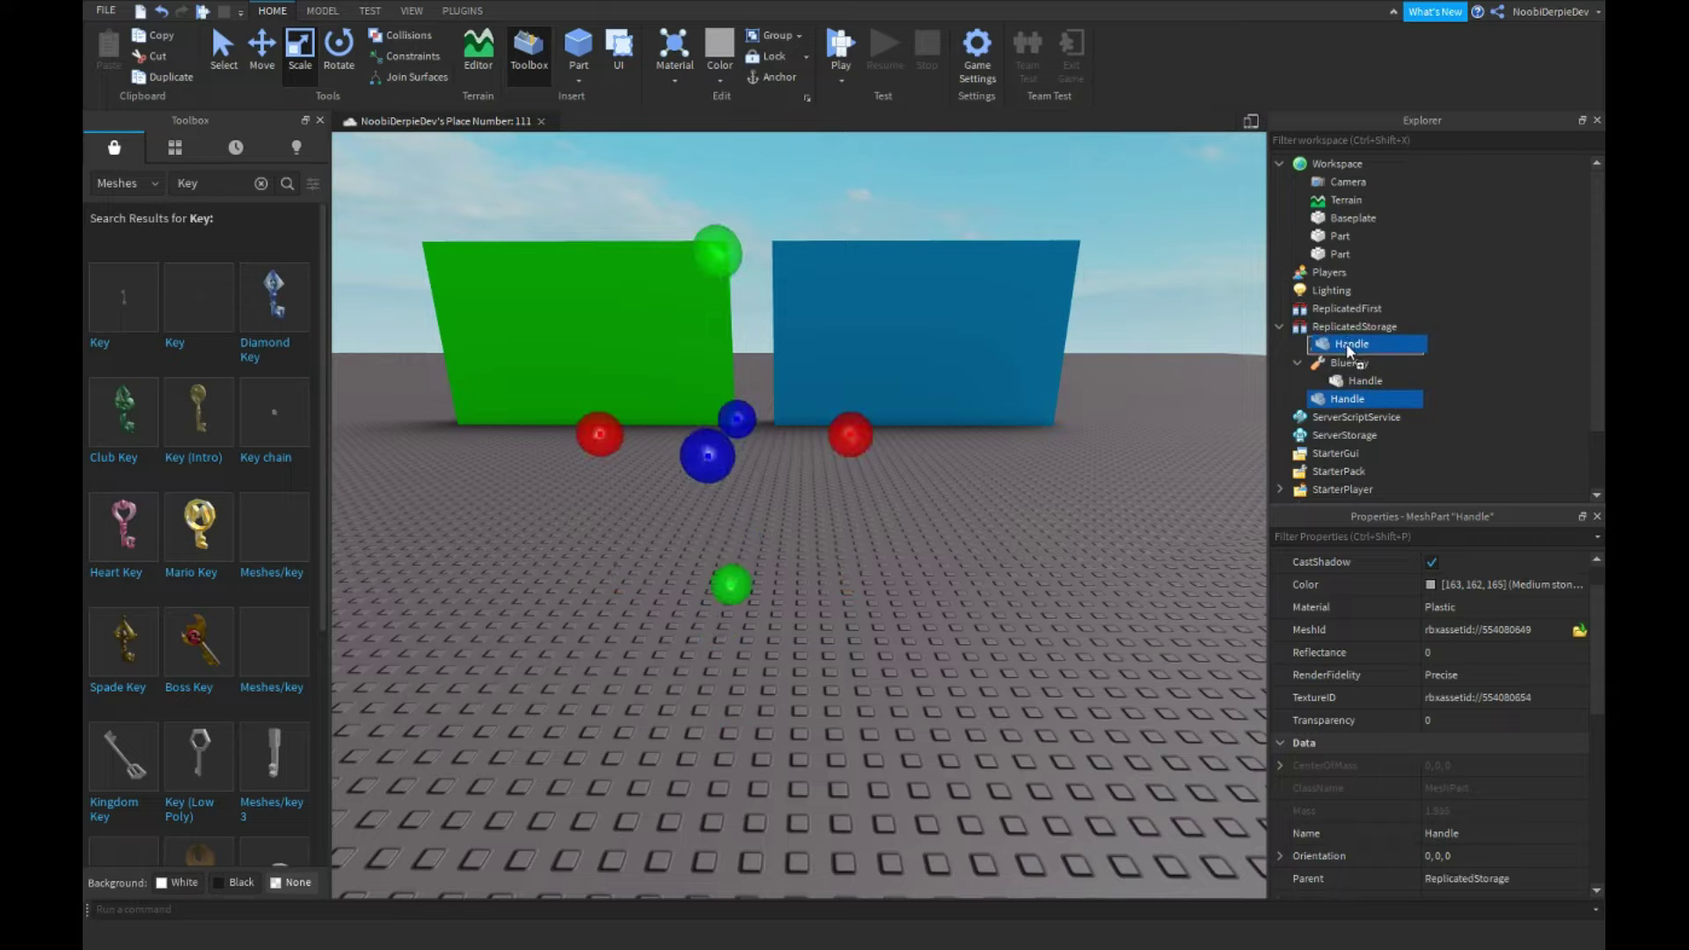
{"action": "left_click", "coordinate": [1359, 396], "text": "shift"}
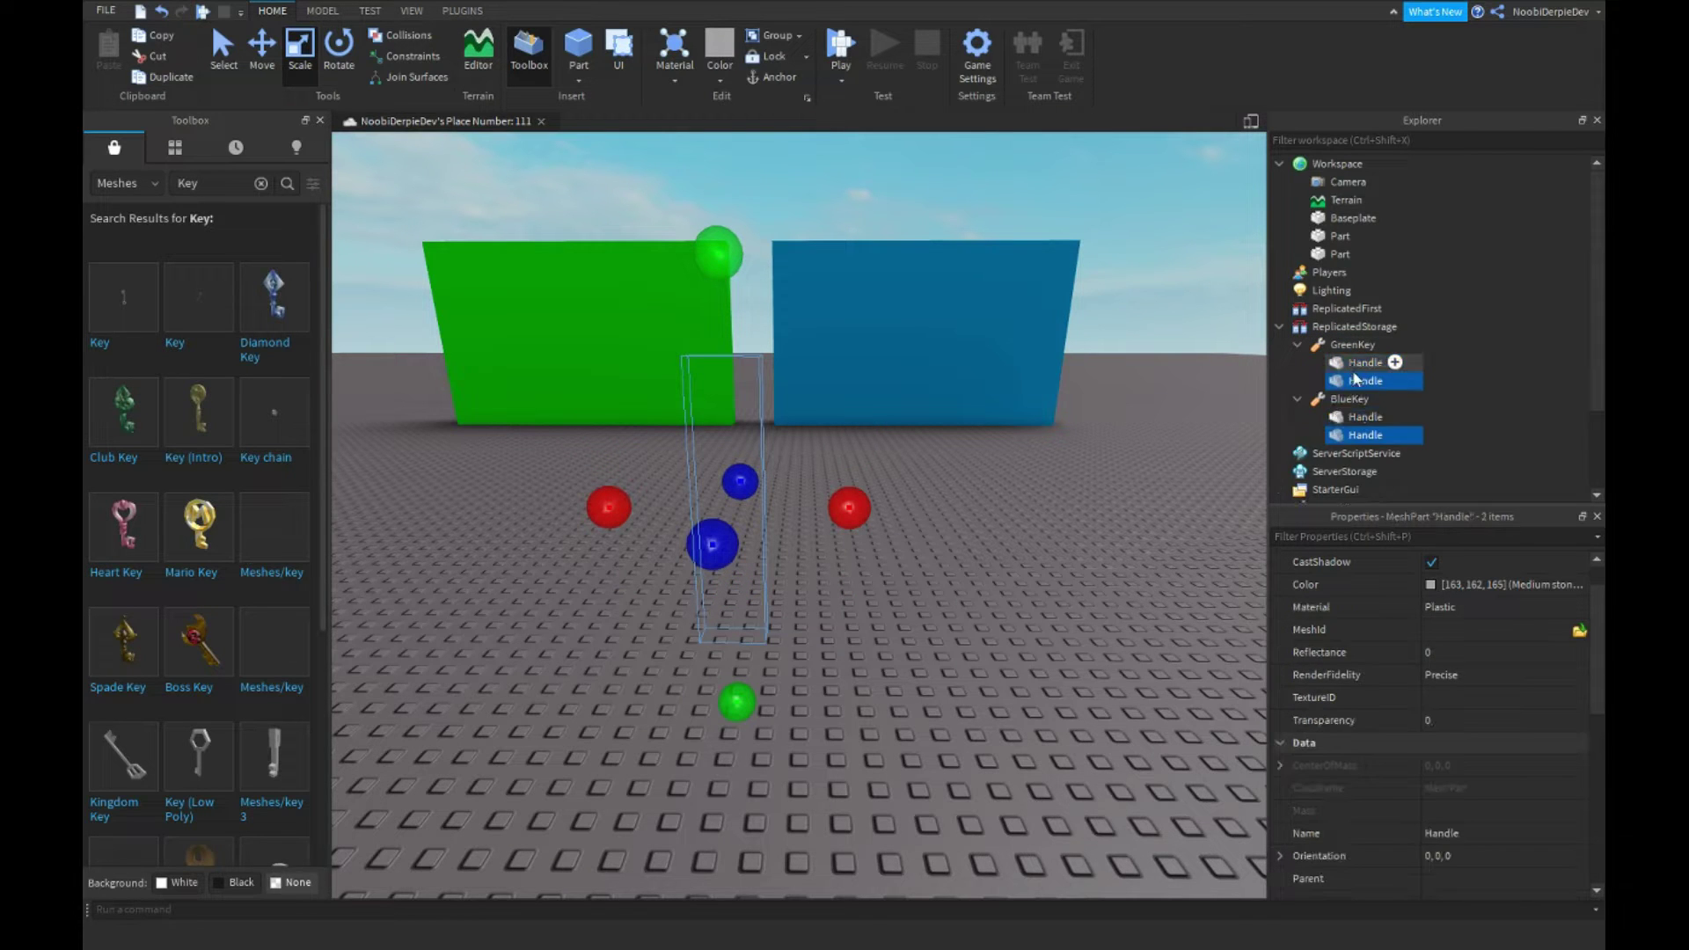
Return the Handles to Workspace, select both keys and rotate them around the vertical axis.
{"action": "left_click_drag", "start_coordinate": [1348, 385], "coordinate": [1348, 181]}
{"action": "key", "text": "ctrl+2"}
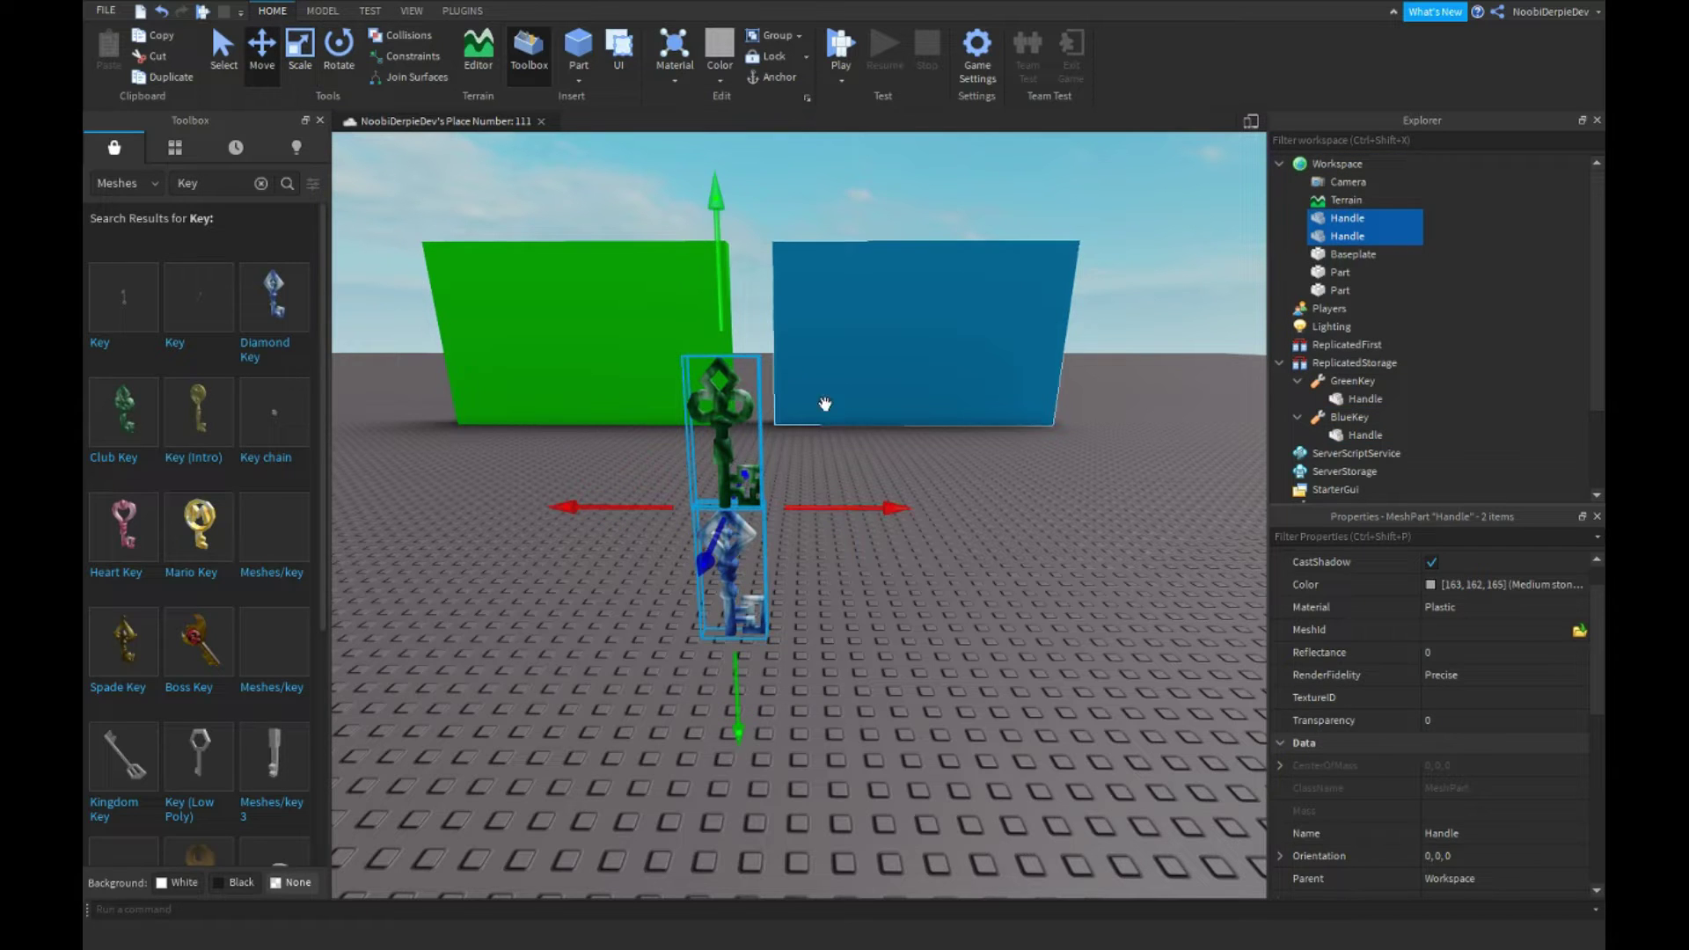
{"action": "left_click", "coordinate": [845, 463]}
{"action": "middle_click_drag", "start_coordinate": [845, 462], "coordinate": [996, 449]}
{"action": "left_click", "coordinate": [994, 454]}
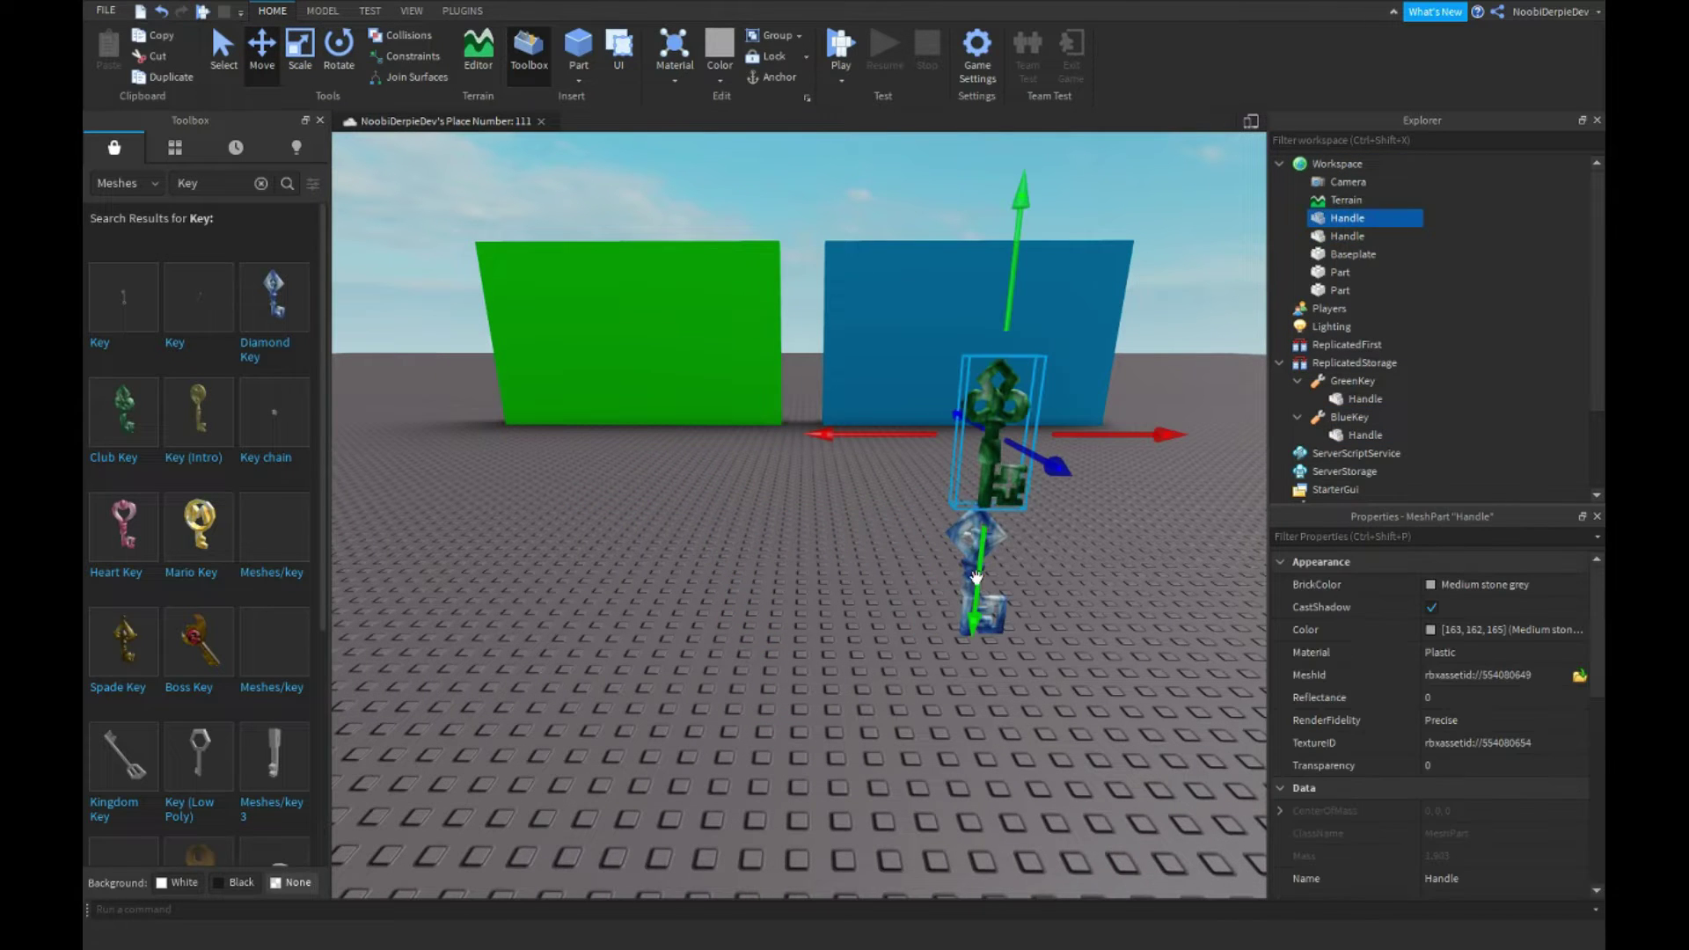
{"action": "left_click", "coordinate": [1017, 609], "text": "ctrl"}
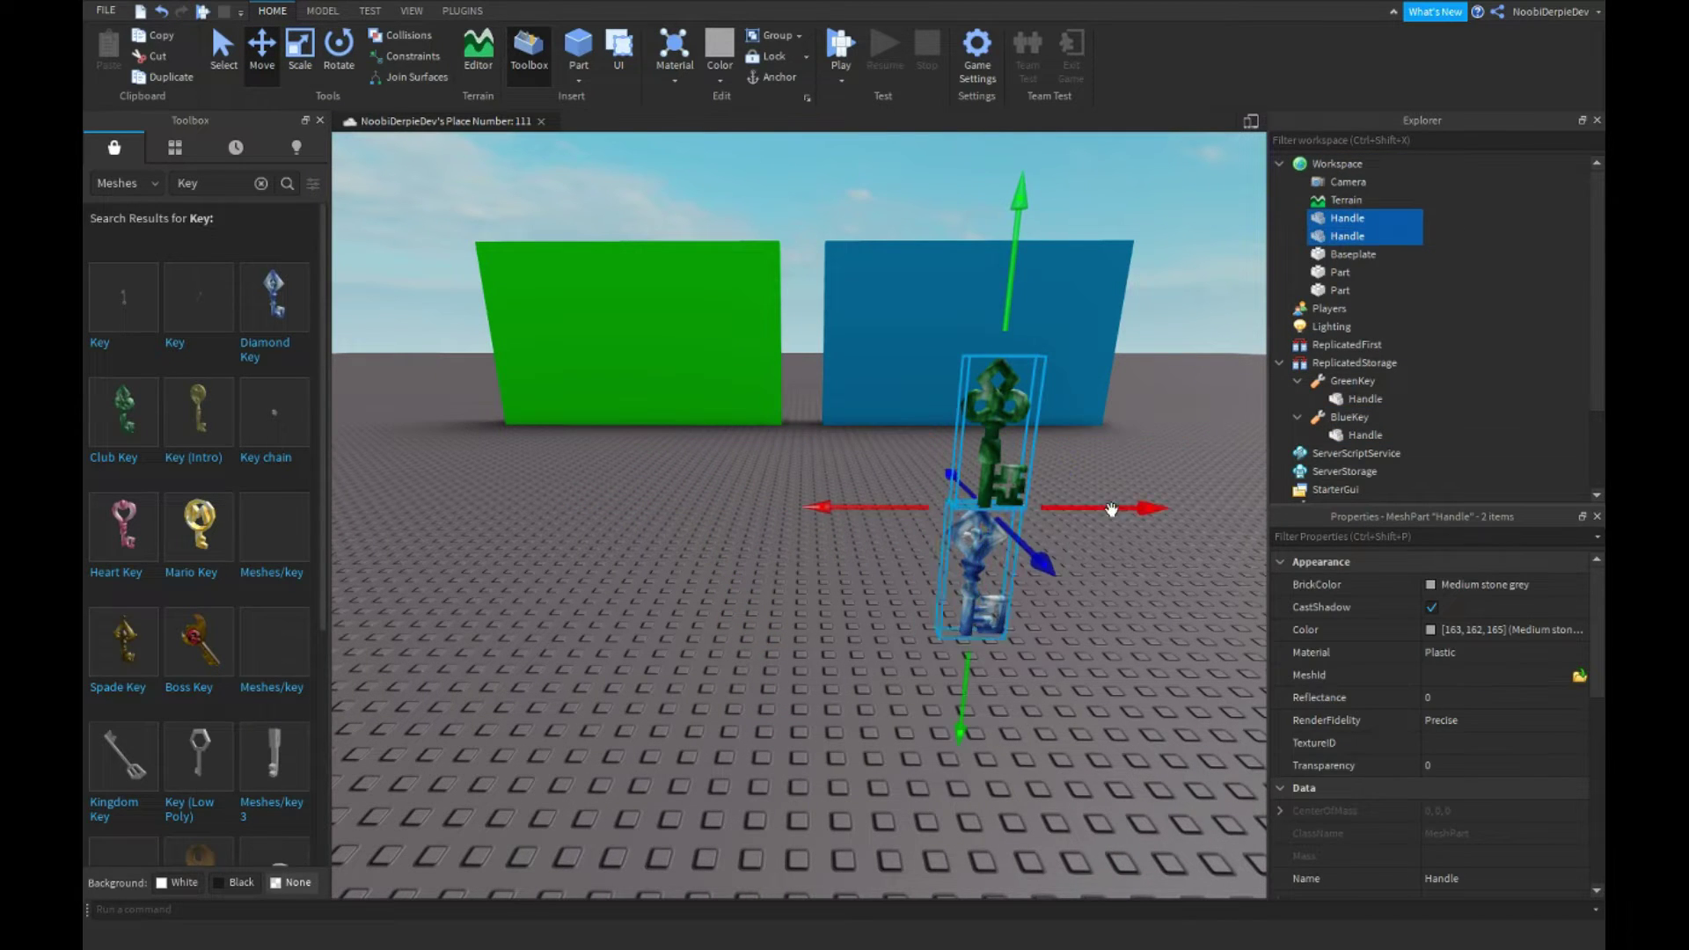
{"action": "left_click", "coordinate": [339, 49]}
{"action": "left_click_drag", "start_coordinate": [894, 501], "coordinate": [748, 350]}
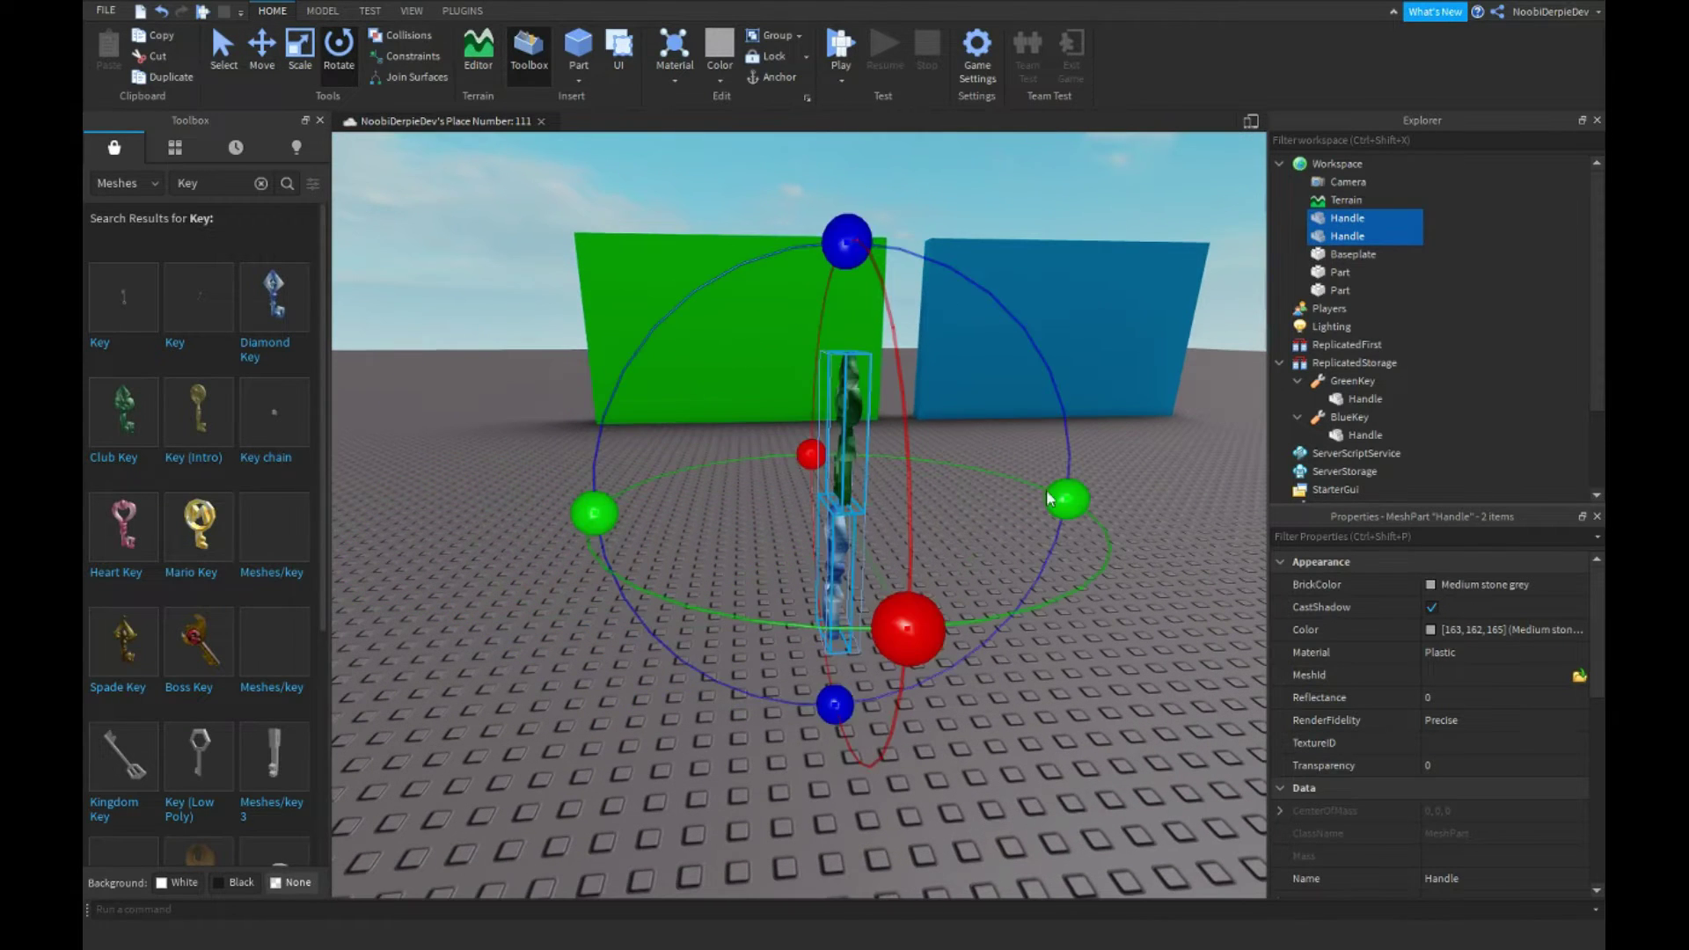
Tilt both keys flat on the ground and move them closer.
{"action": "mouse_move", "coordinate": [844, 242]}
{"action": "left_mouse_down"}
{"action": "mouse_move", "coordinate": [776, 257]}
{"action": "mouse_move", "coordinate": [502, 524]}
{"action": "left_mouse_up"}
{"action": "left_click_drag", "start_coordinate": [845, 515], "coordinate": [875, 621]}
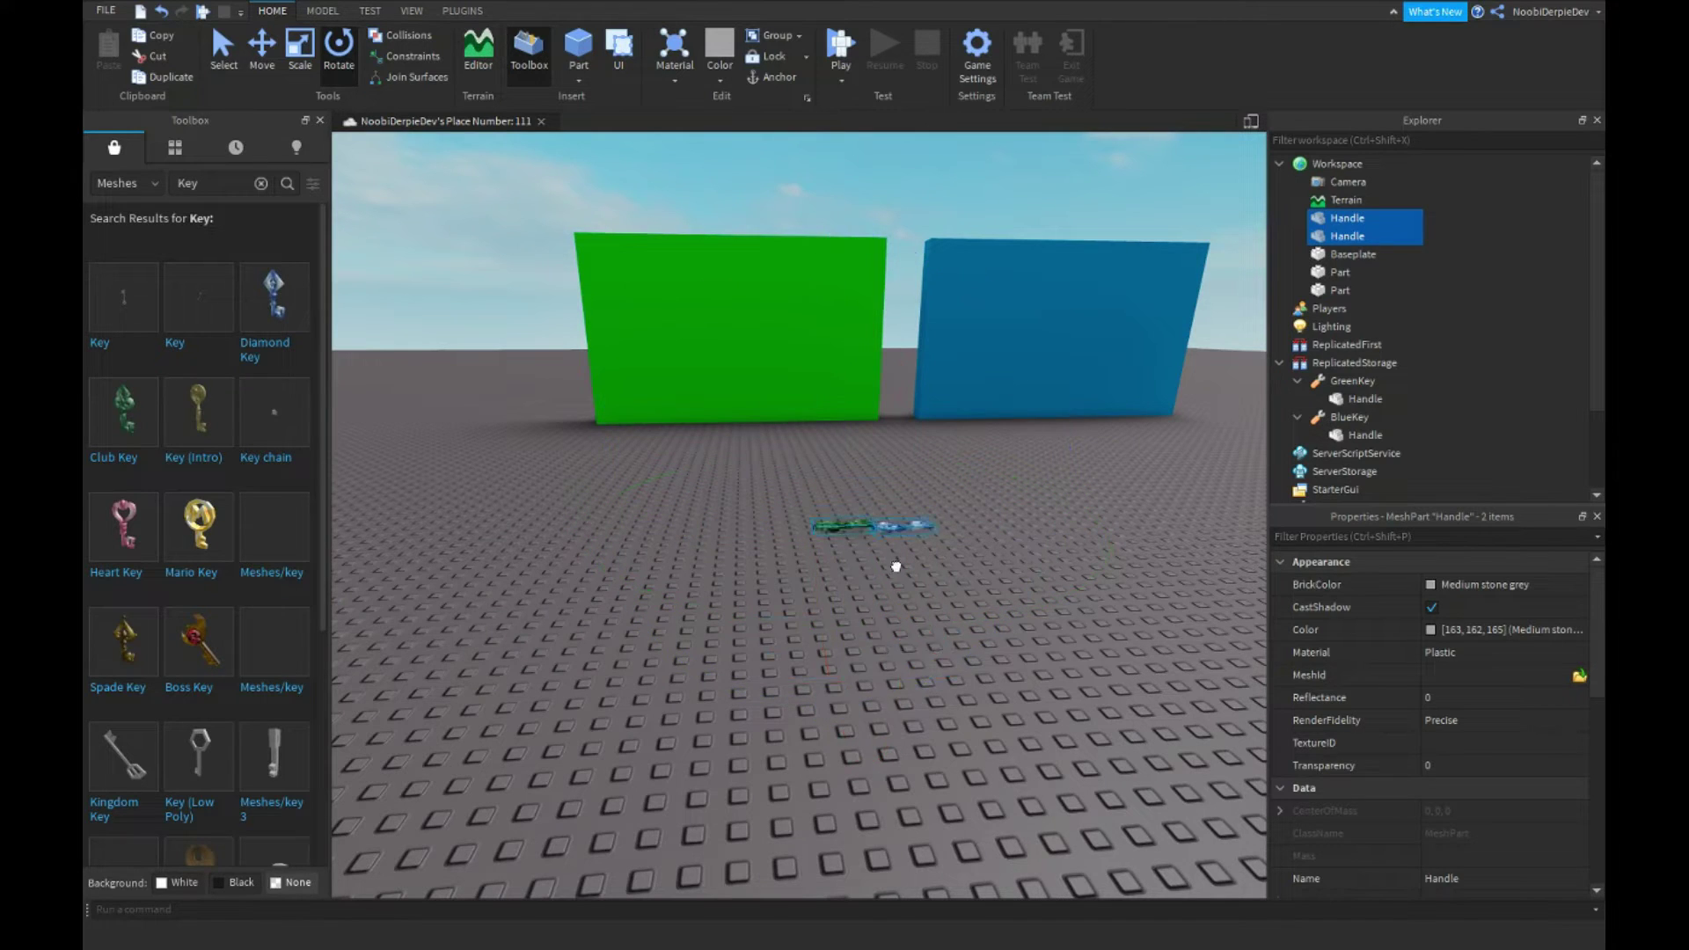
{"action": "left_click", "coordinate": [909, 644]}
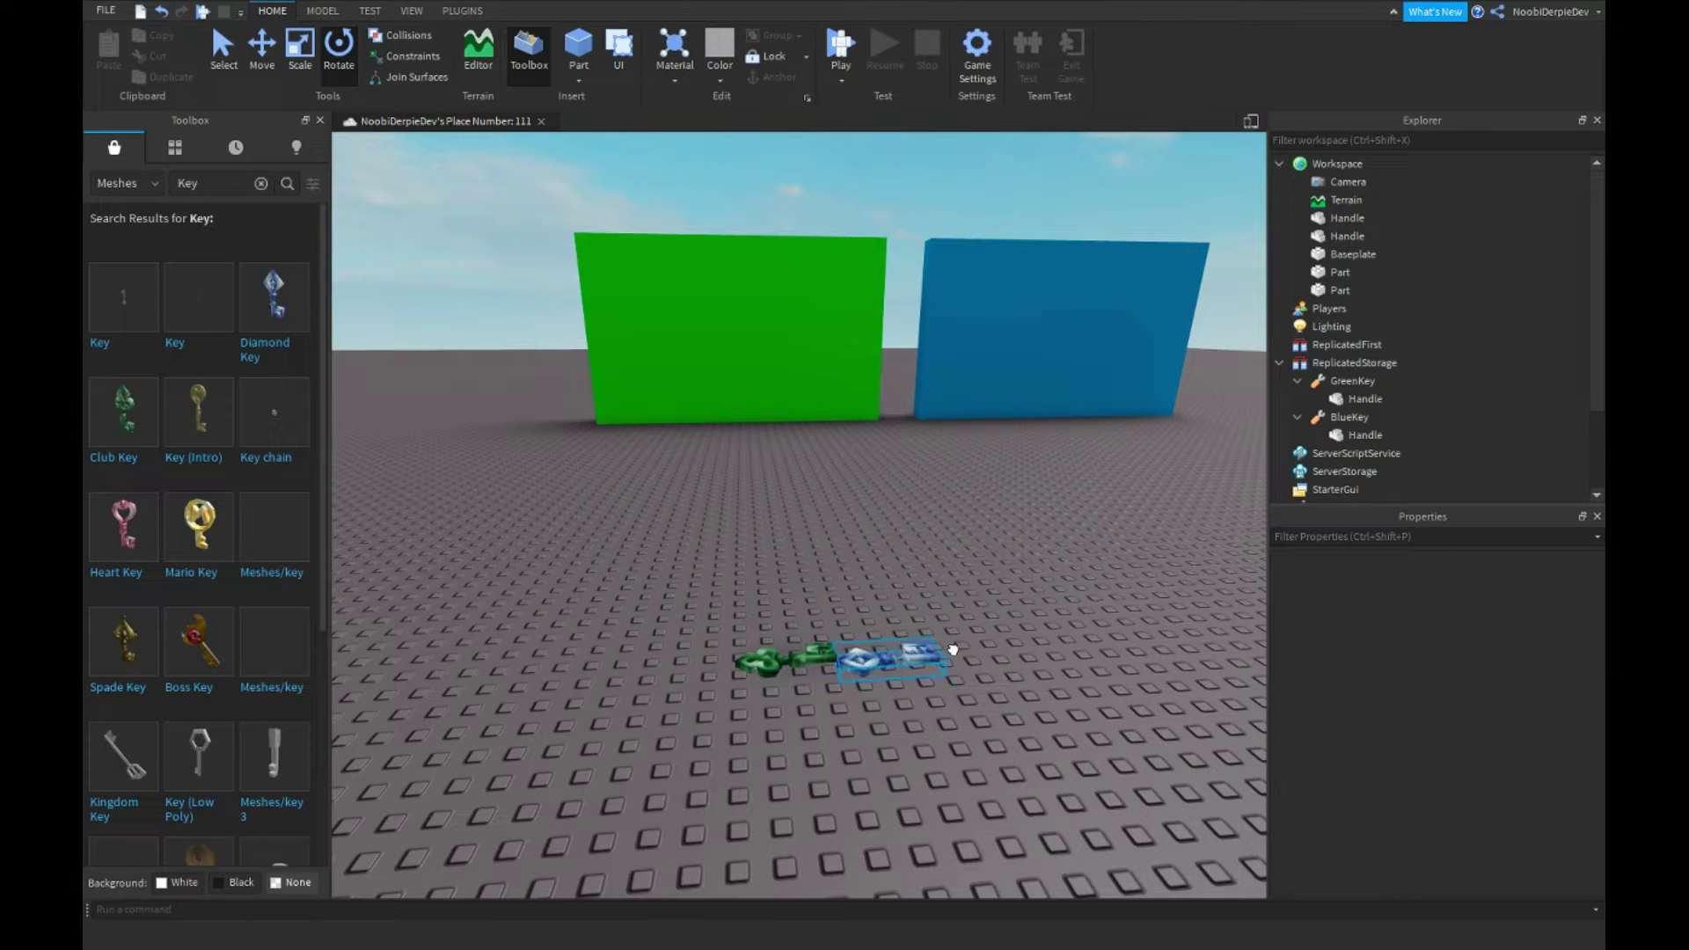
{"action": "left_click", "coordinate": [892, 666]}
Add a ClickDetector under each key's Handle and a Script under one Handle.
{"action": "left_click", "coordinate": [1376, 237]}
{"action": "type", "text": "click"}
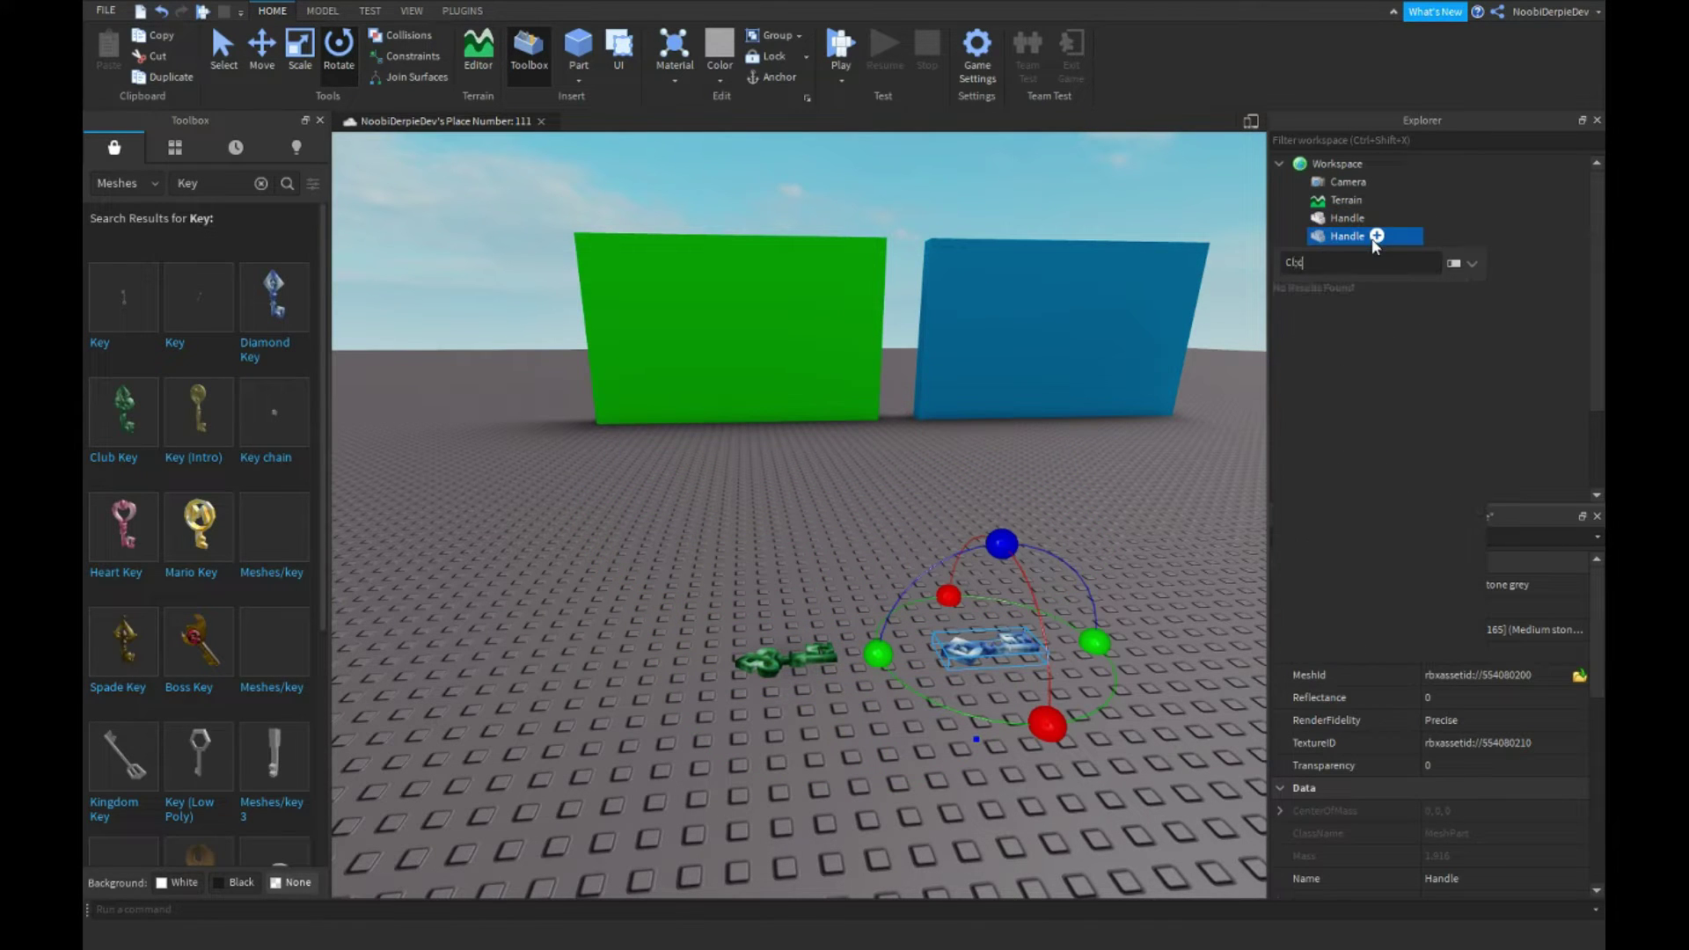
{"action": "key", "text": "Return"}
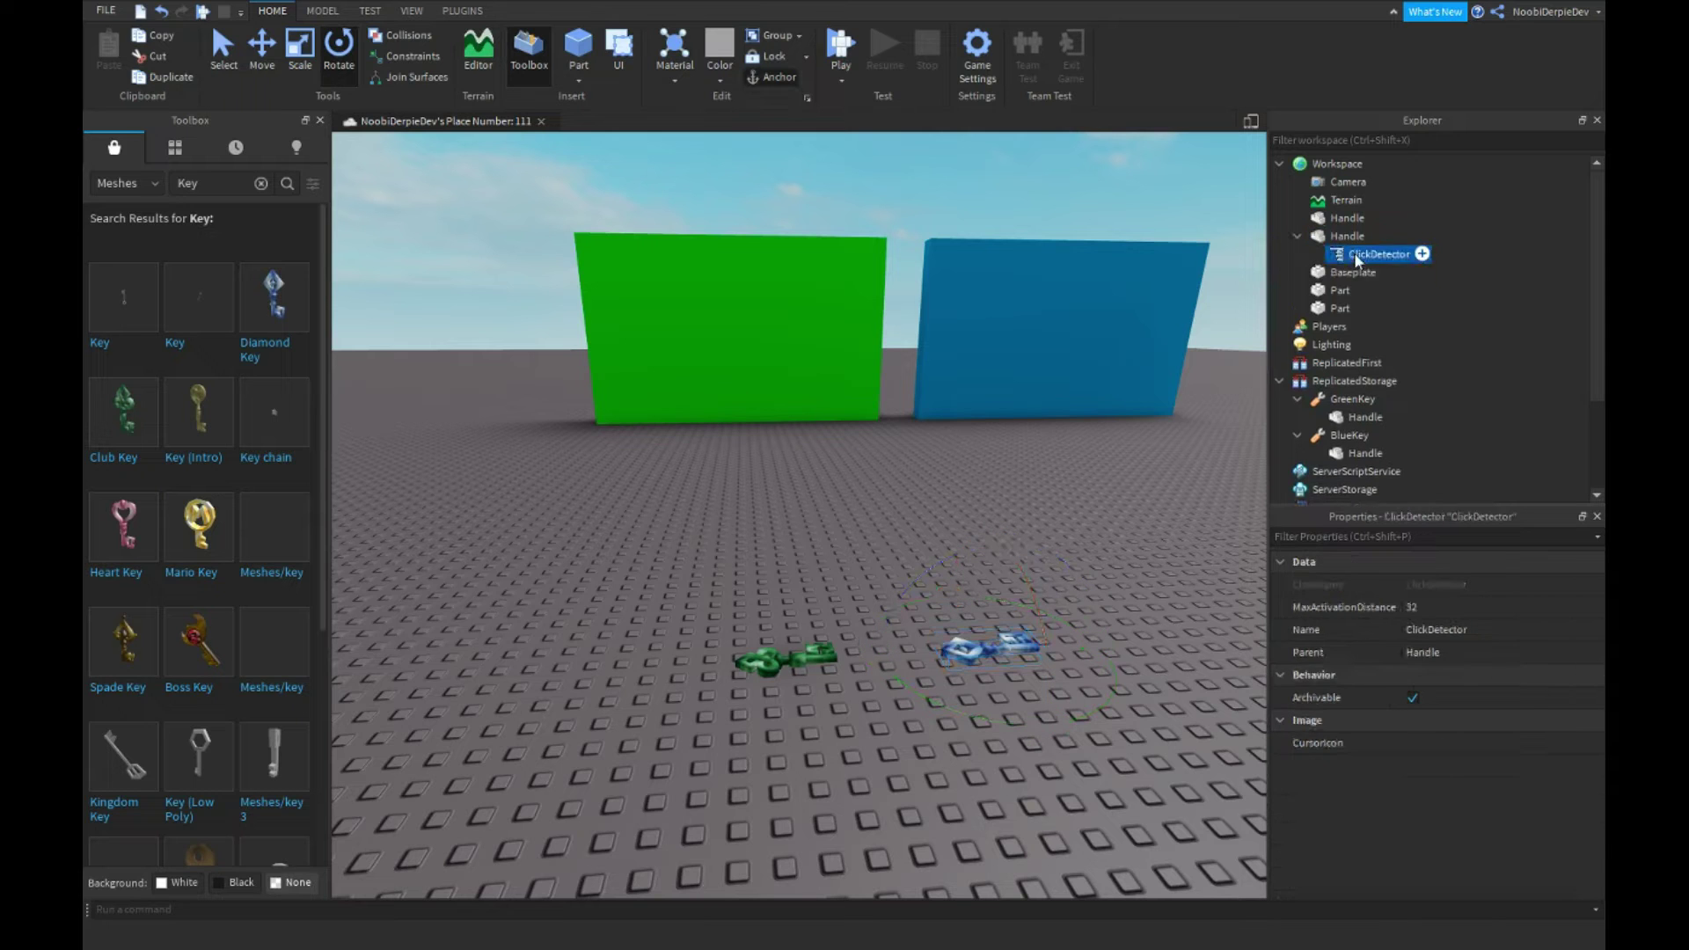
{"action": "left_click_drag", "start_coordinate": [1353, 251], "coordinate": [1348, 220]}
{"action": "left_click", "coordinate": [1376, 217]}
{"action": "left_click", "coordinate": [1315, 350]}
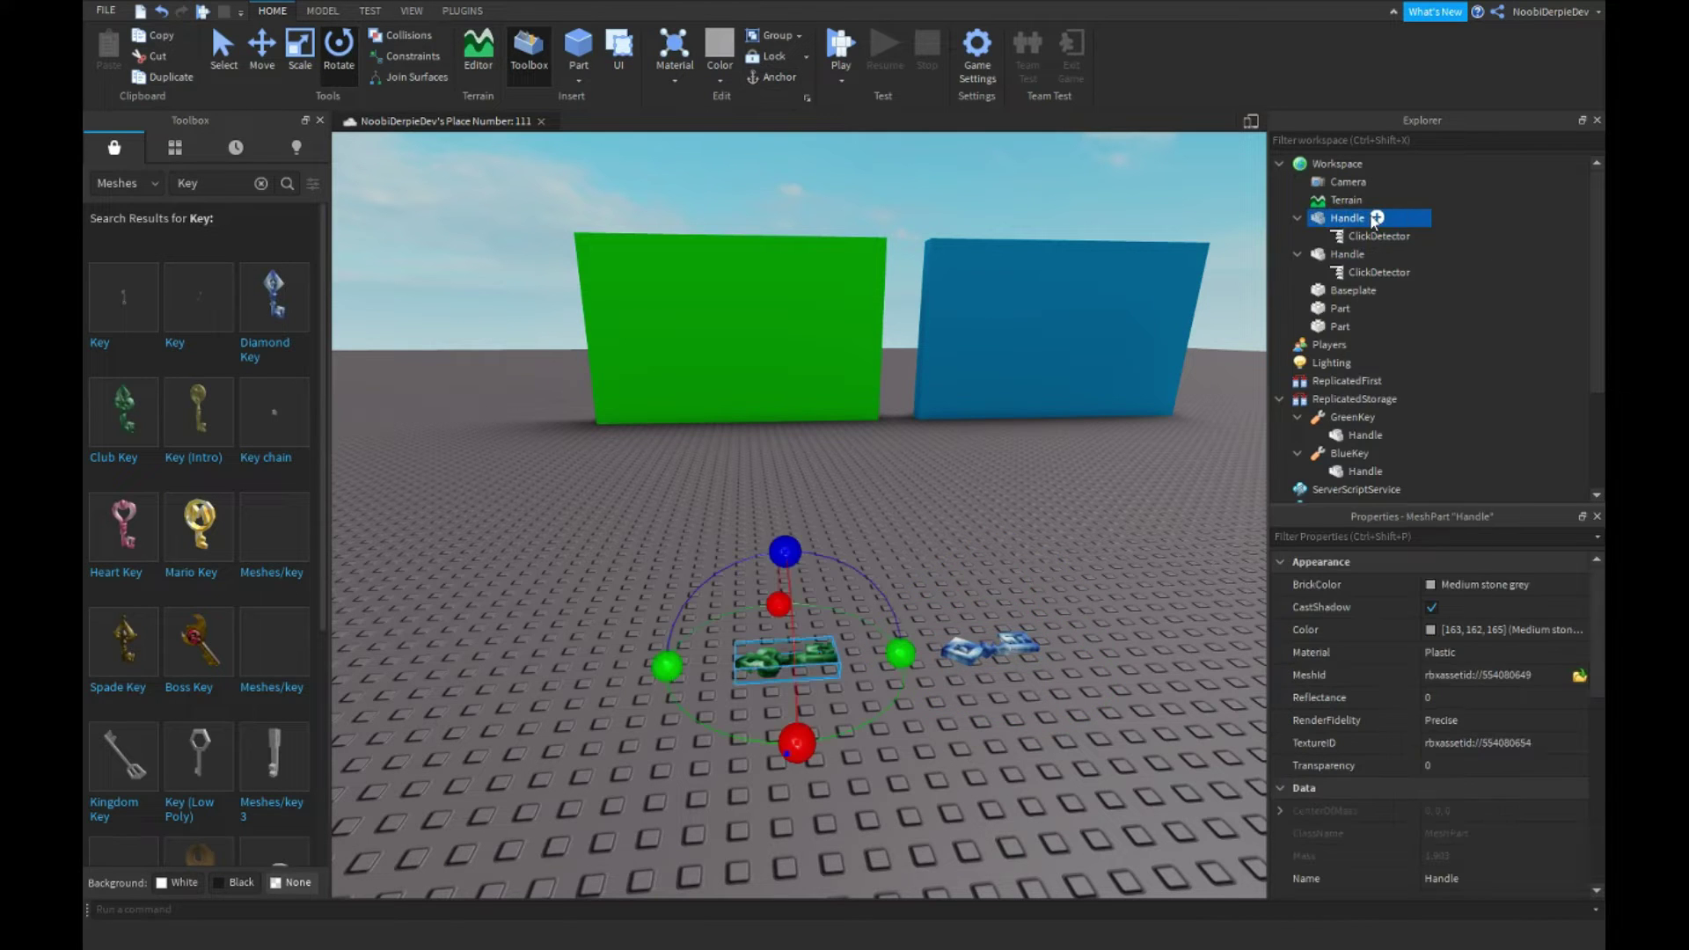
Replace the default script code with a ClickDetector.MouseClick:Connect function handler.
{"action": "key", "text": "ctrl+a"}
{"action": "type", "text": "script.Parent.m"}
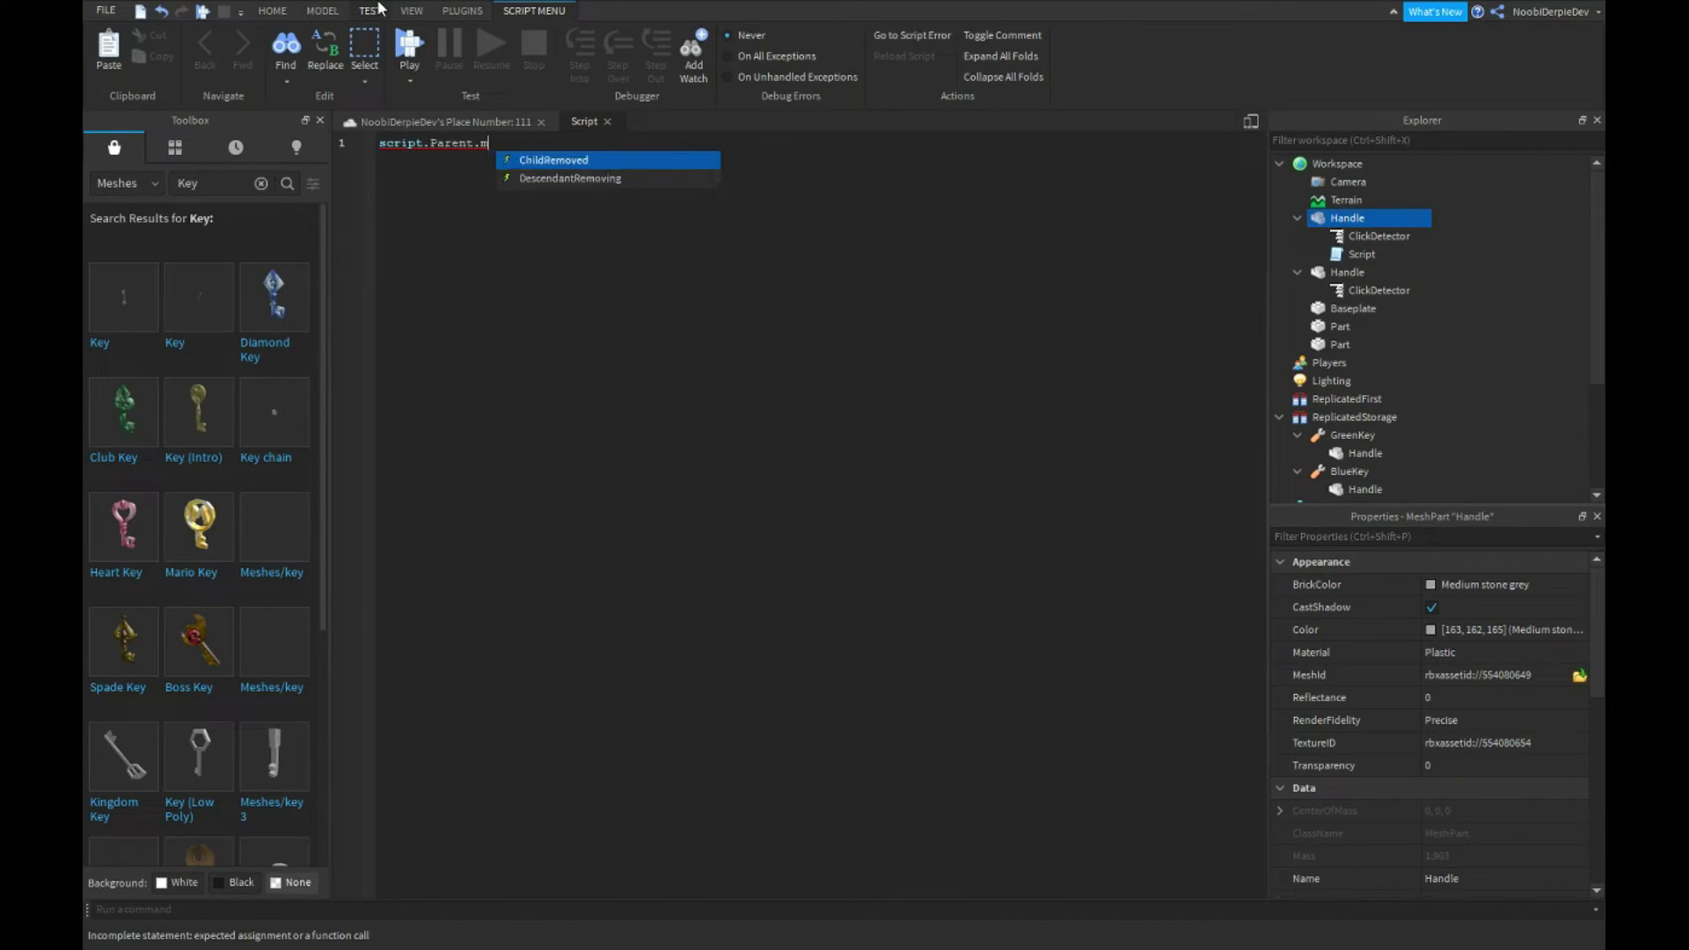
{"action": "key", "text": "BackSpace"}
{"action": "type", "text": "clic"}
{"action": "key", "text": "Tab"}
{"action": "type", "text": "."}
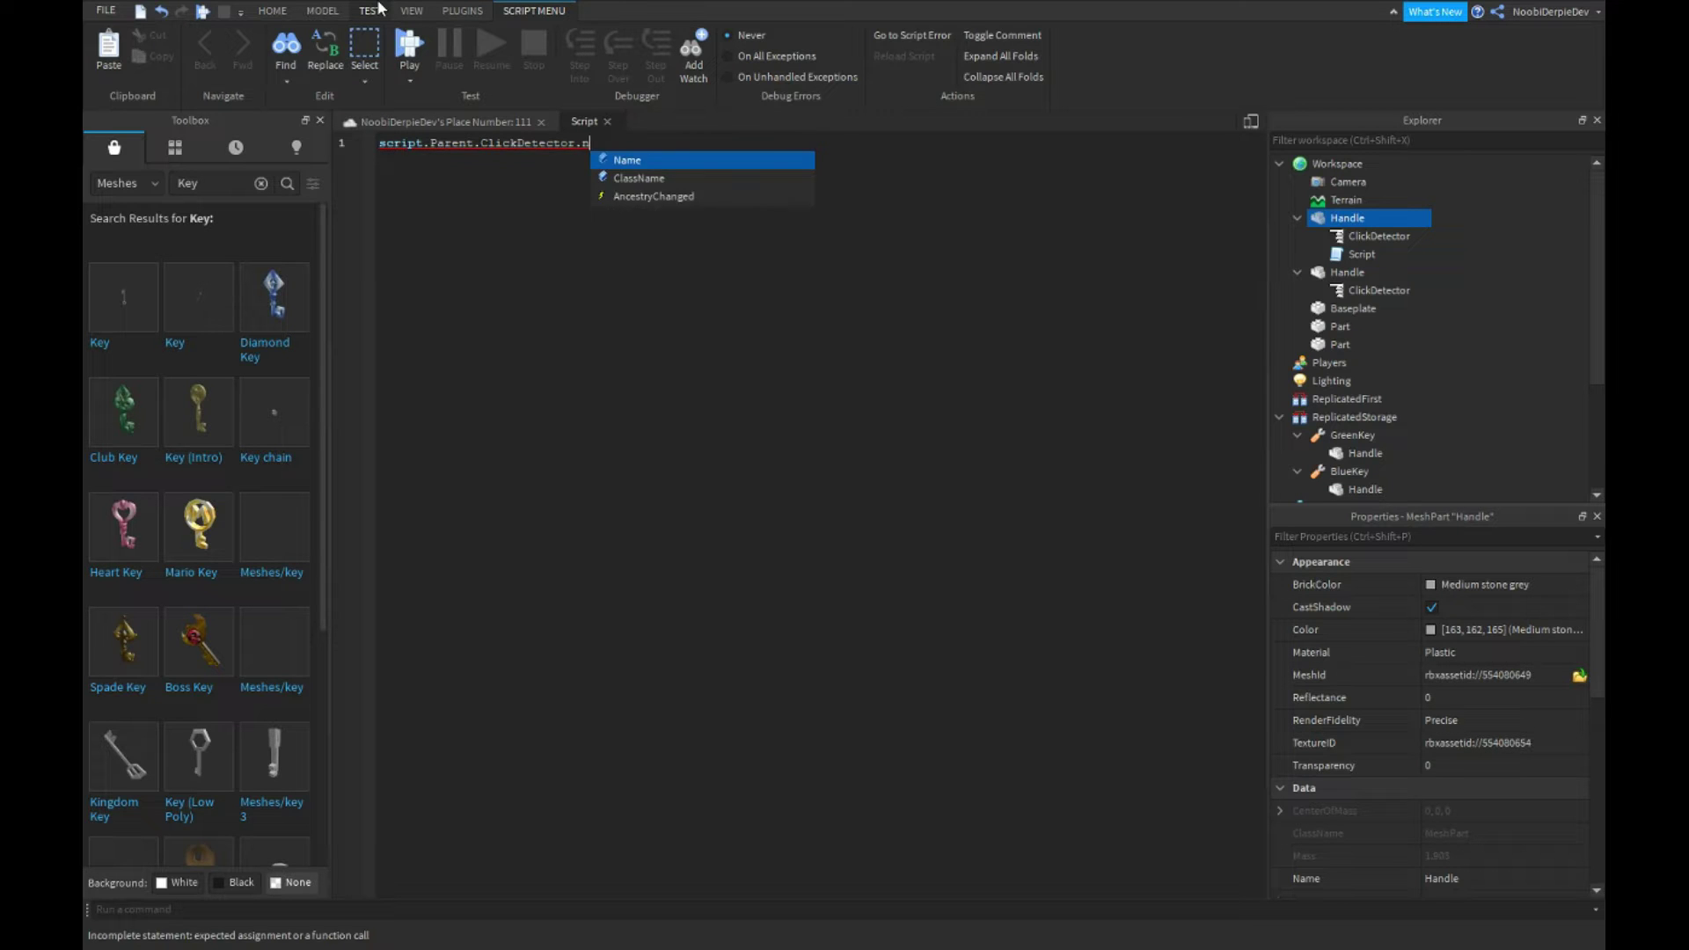
{"action": "type", "text": "Mouse"}
{"action": "key", "text": "Tab"}
{"action": "type", "text": ":C"}
{"action": "key", "text": "Tab"}
{"action": "type", "text": "(f"}
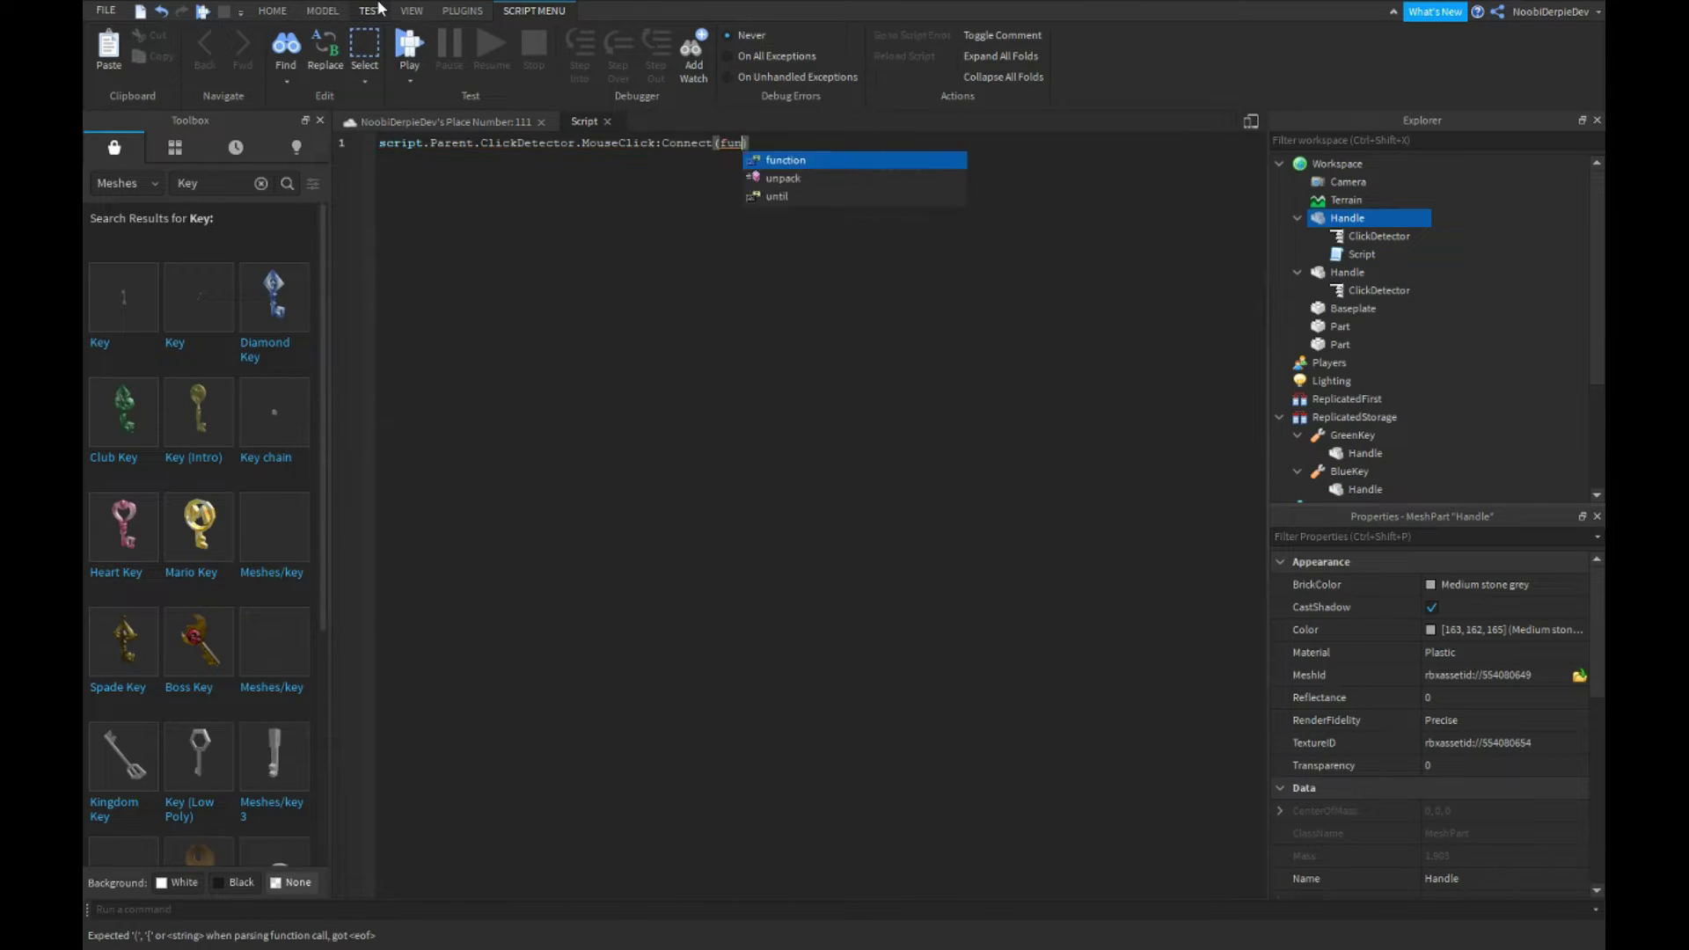
{"action": "key", "text": "Tab"}
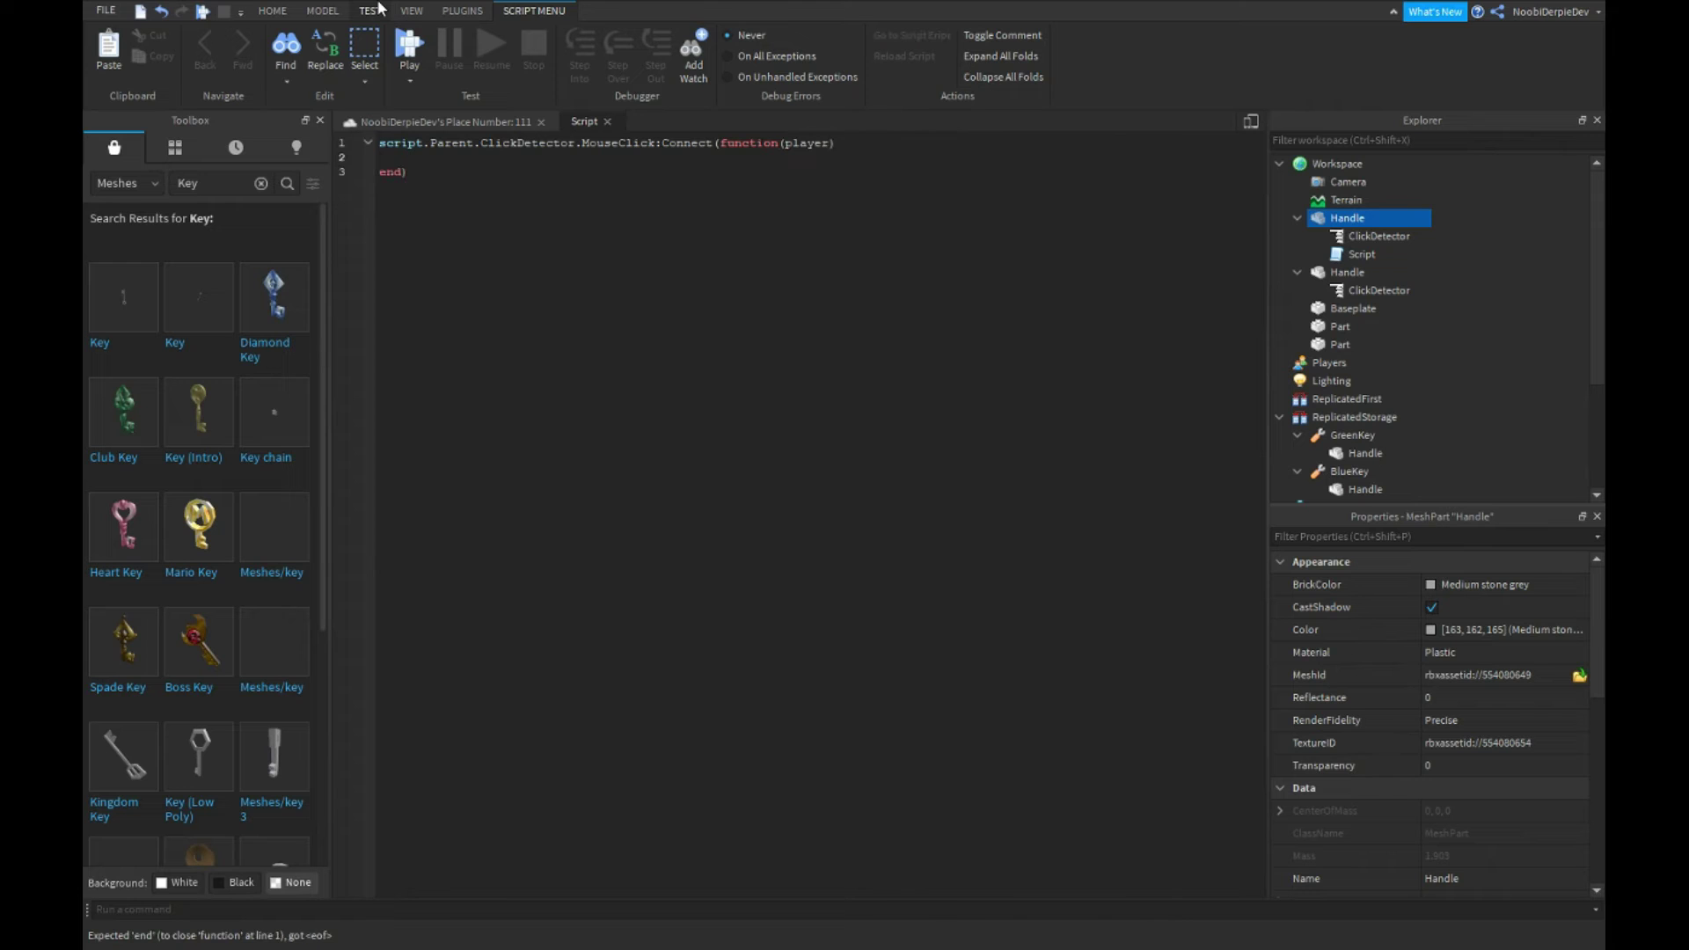
{"action": "type", "text": "local tool"}
{"action": "left_click", "coordinate": [442, 120]}
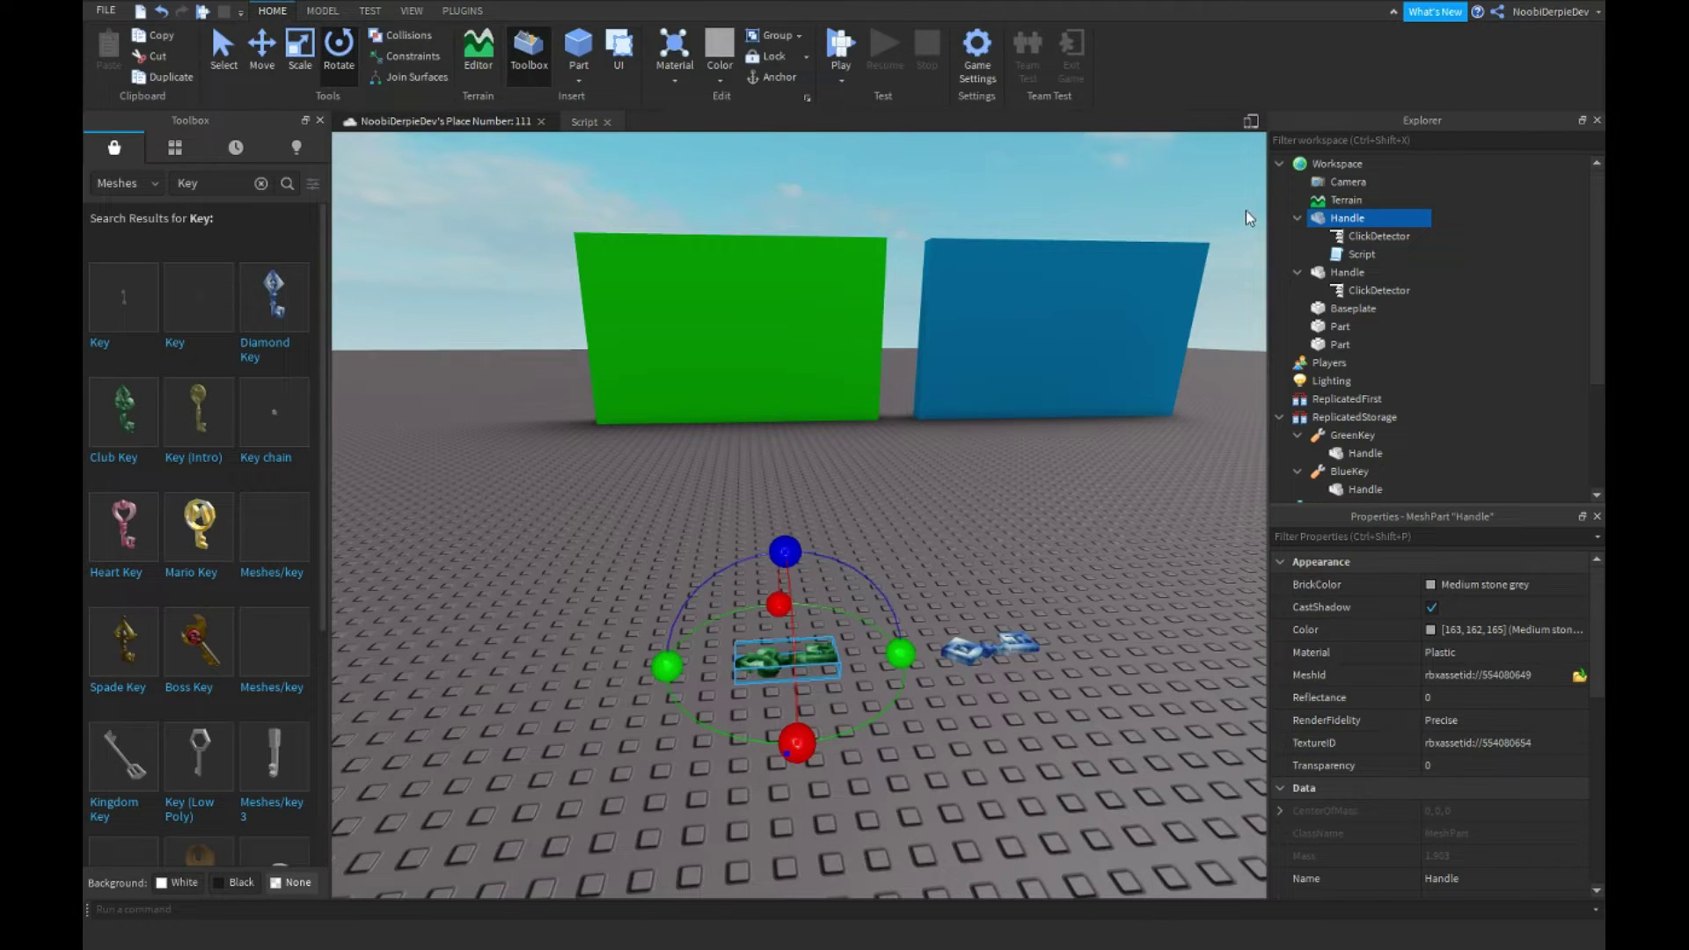
Inside the handler, clone GreenKey from ReplicatedStorage into player.Backpack.
{"action": "double_click", "coordinate": [1359, 254]}
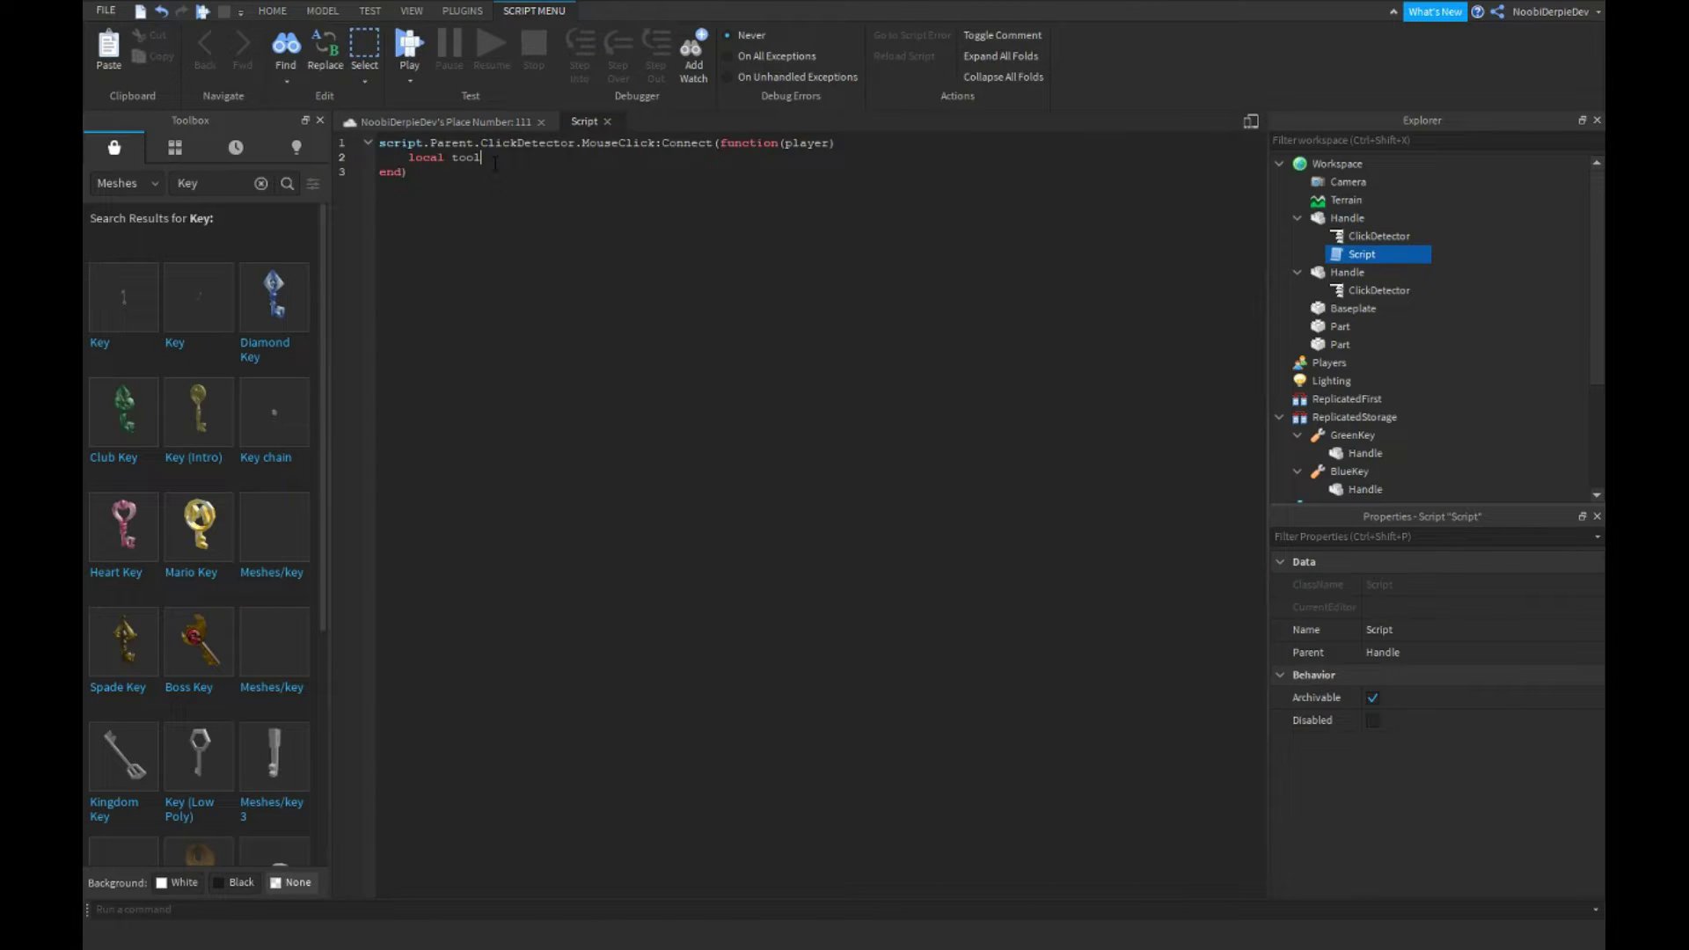
{"action": "type", "text": " = game.ReplicatedStorage."}
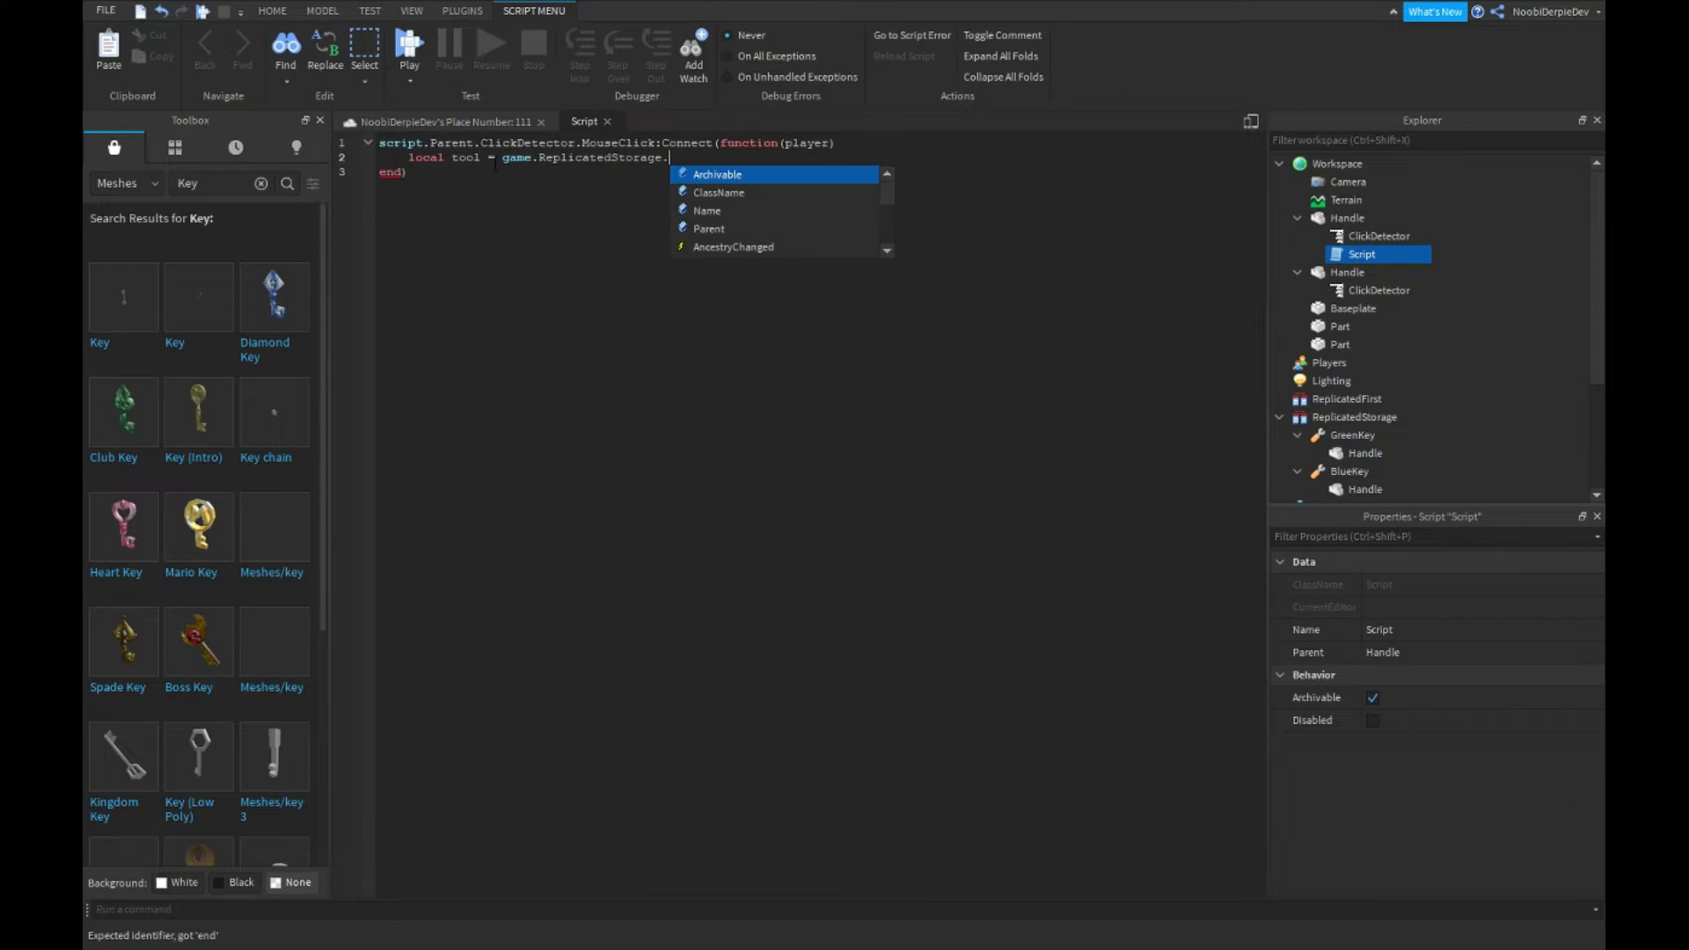
{"action": "type", "text": "green"}
{"action": "key", "text": "Tab"}
{"action": "key", "text": "Return"}
{"action": "type", "text": "tool:Clo"}
{"action": "key", "text": "Tab"}
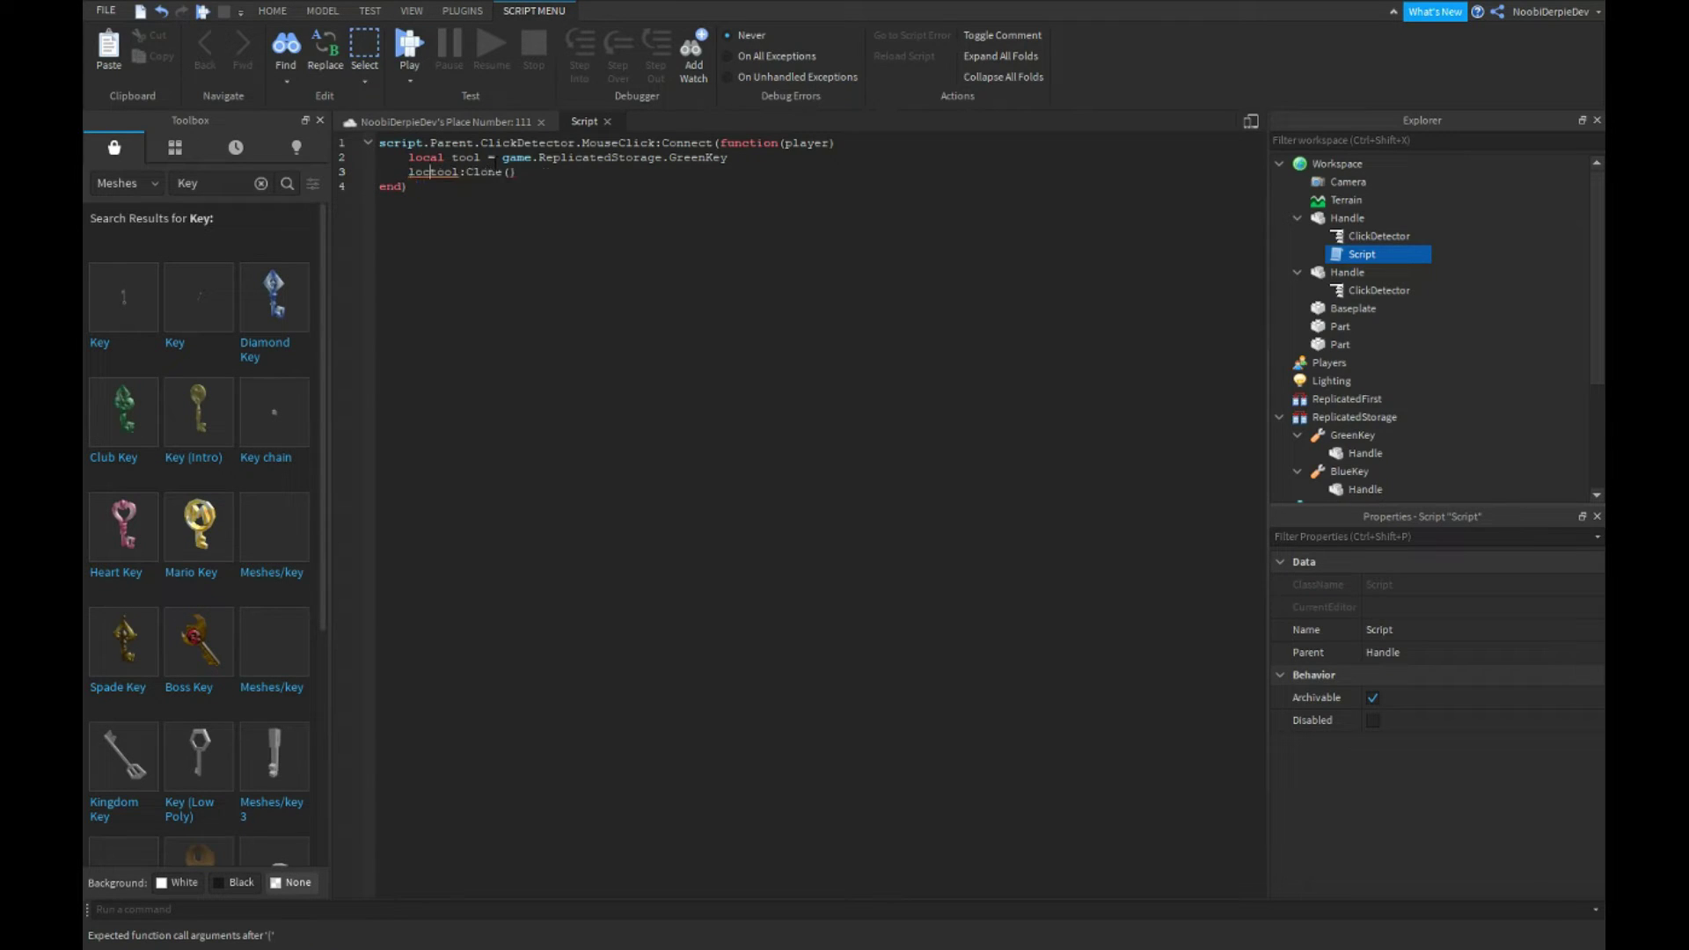
{"action": "type", "text": "al cloneing = "}
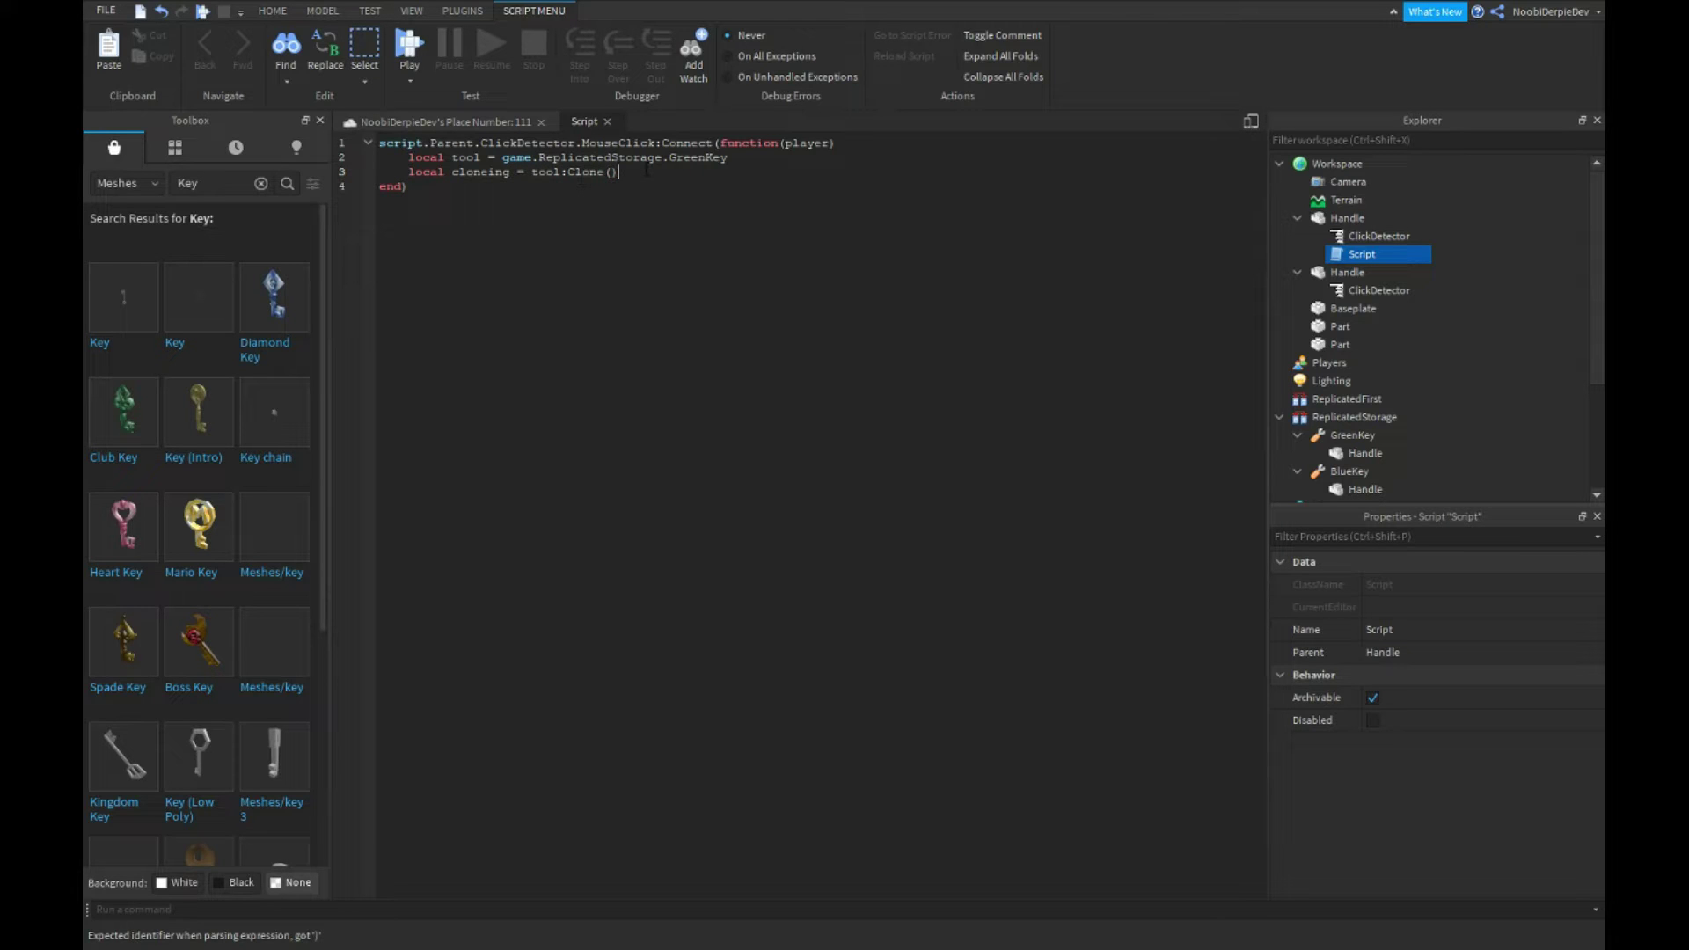
{"action": "type", "text": "clon"}
{"action": "key", "text": "Tab"}
{"action": "type", "text": ".Par"}
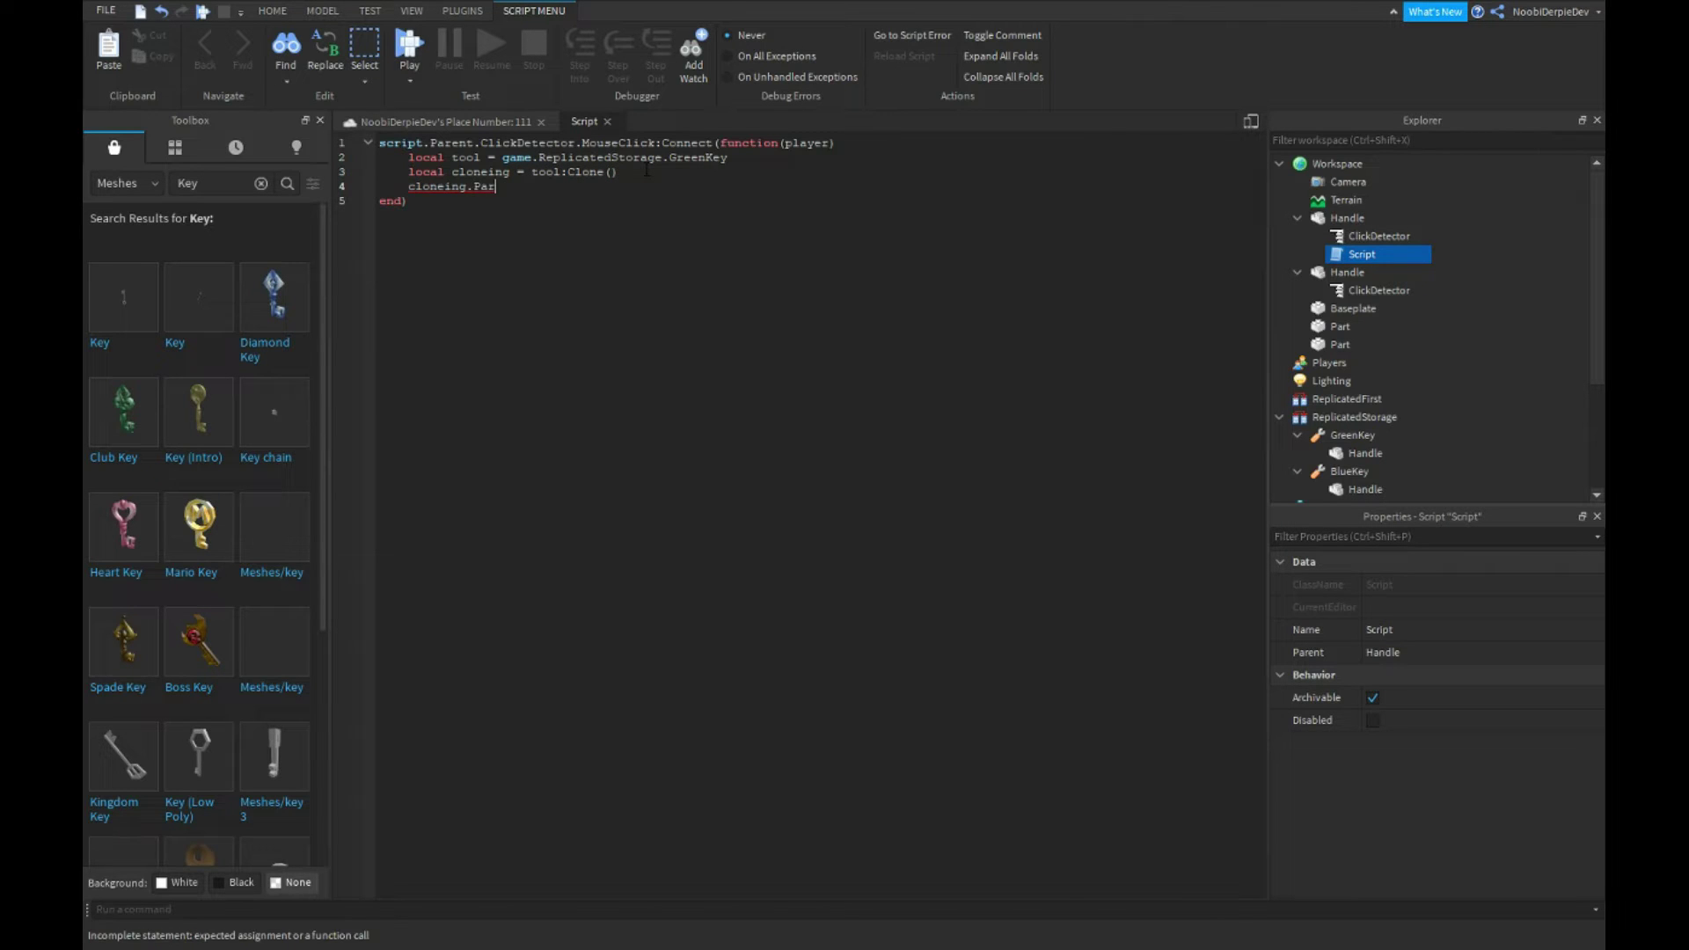
{"action": "type", "text": "ent = player"}
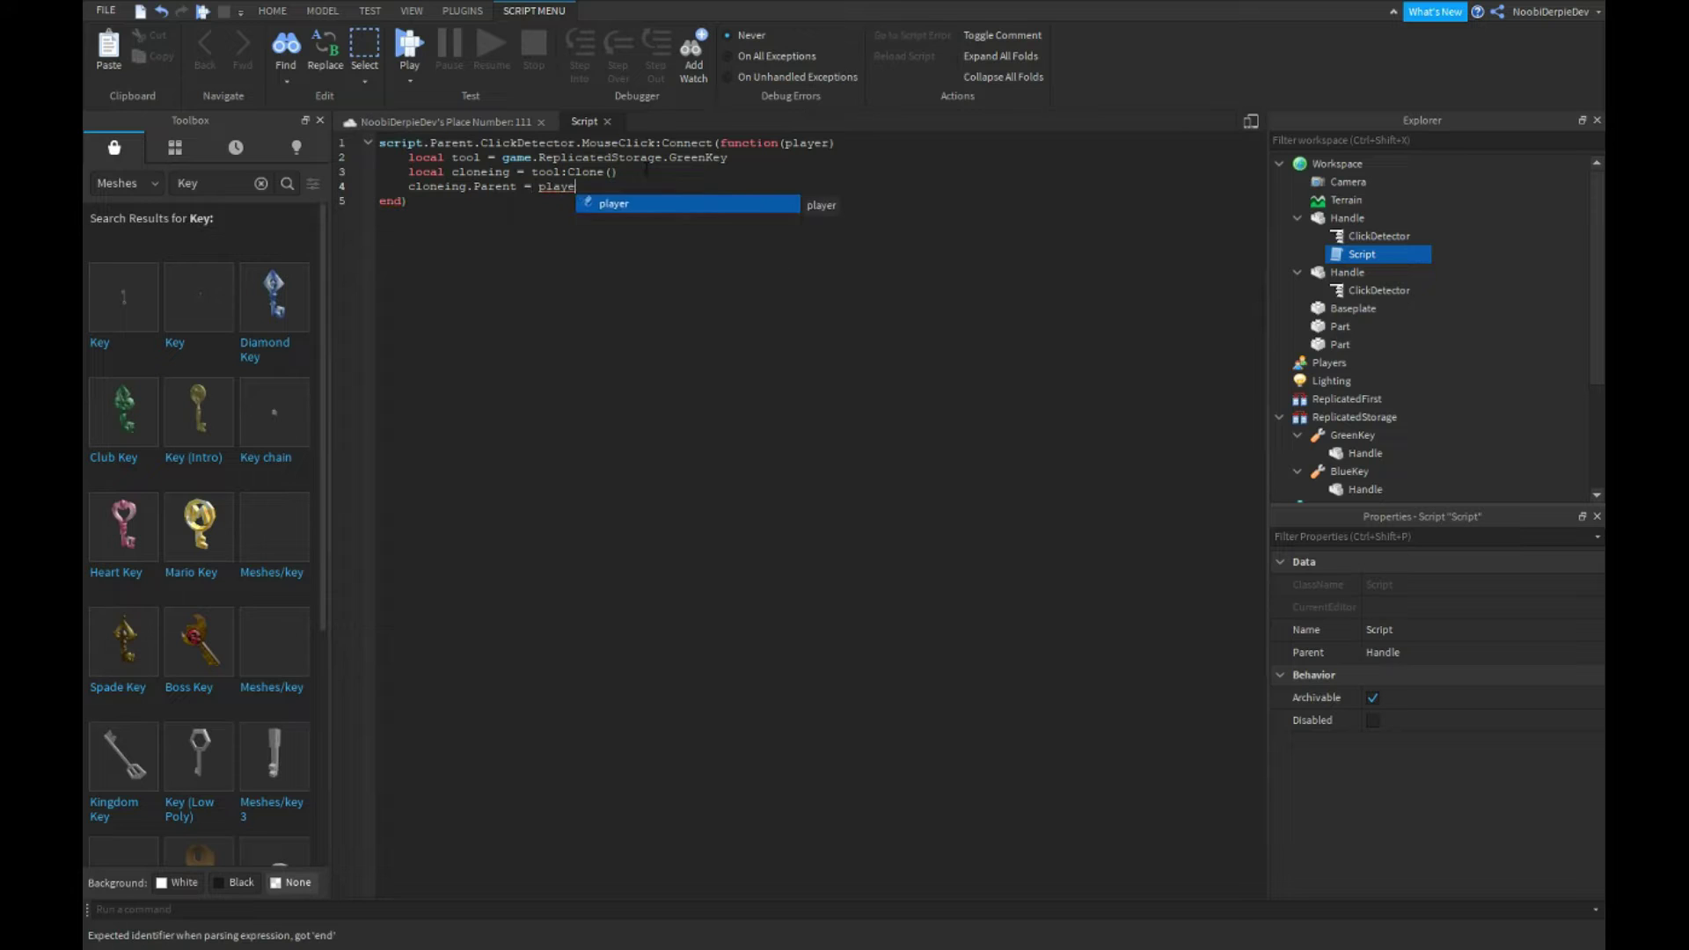
{"action": "type", "text": ".Backpack"}
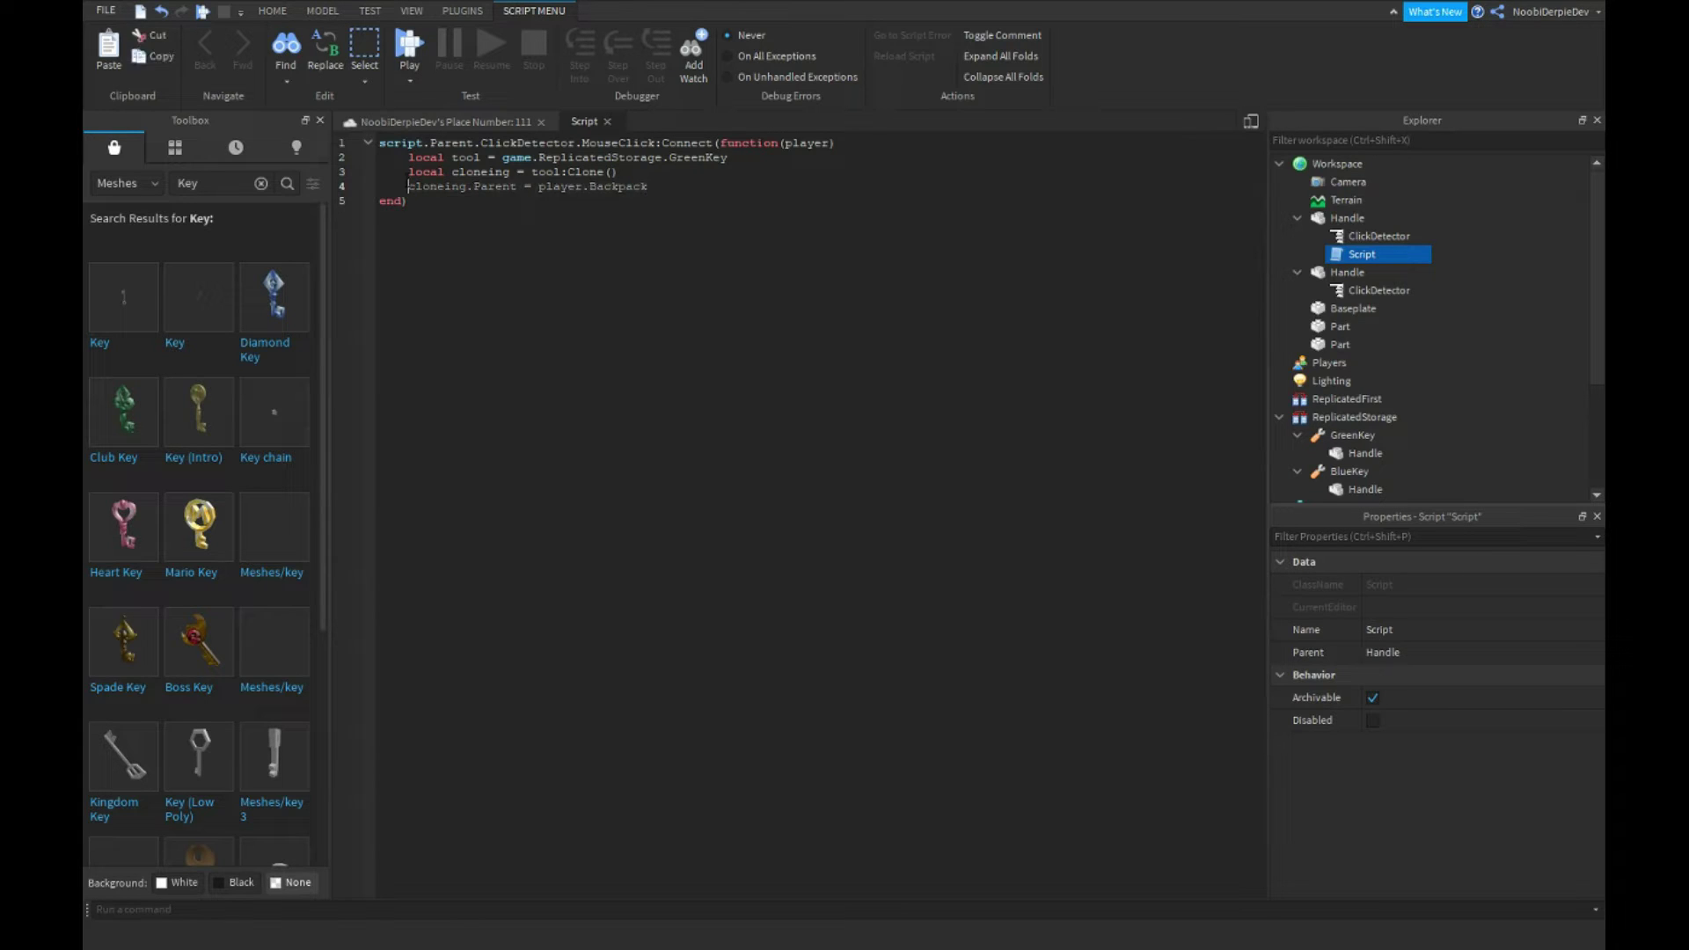
{"action": "type", "text": "clo"}
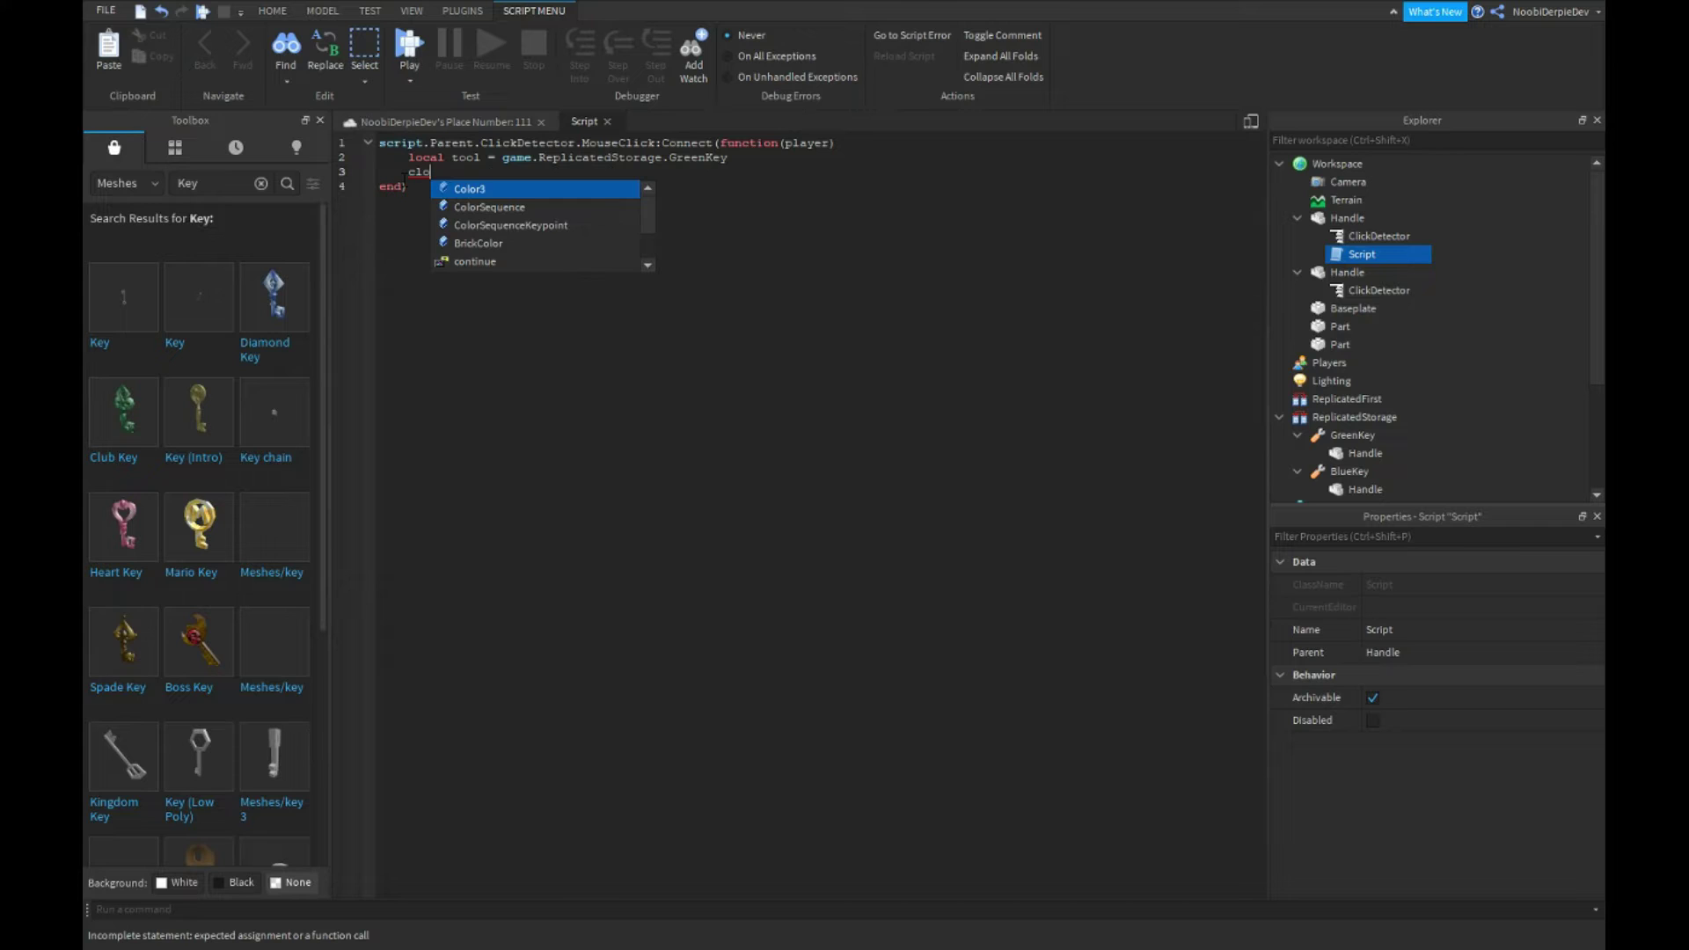
{"action": "key", "text": "BackSpace"}
{"action": "key", "text": "BackSpace"}
{"action": "key", "text": "BackSpace"}
{"action": "type", "text": "tool"}
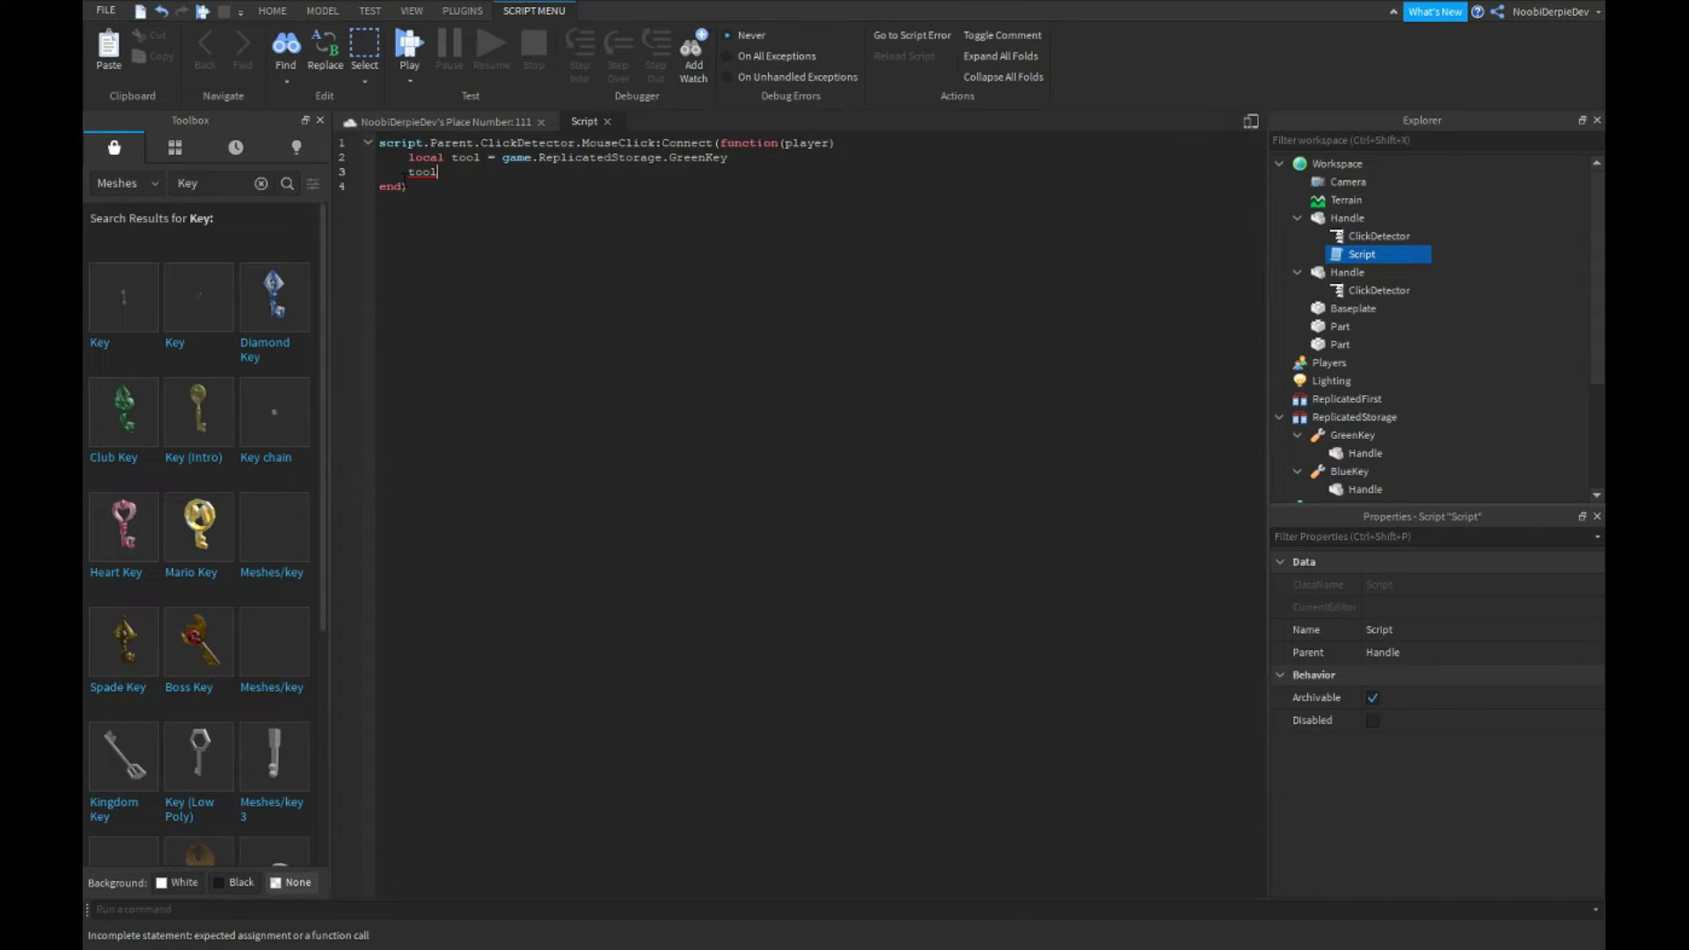
{"action": "type", "text": ":Clone().Parent"}
{"action": "type", "text": " = player.Backpack"}
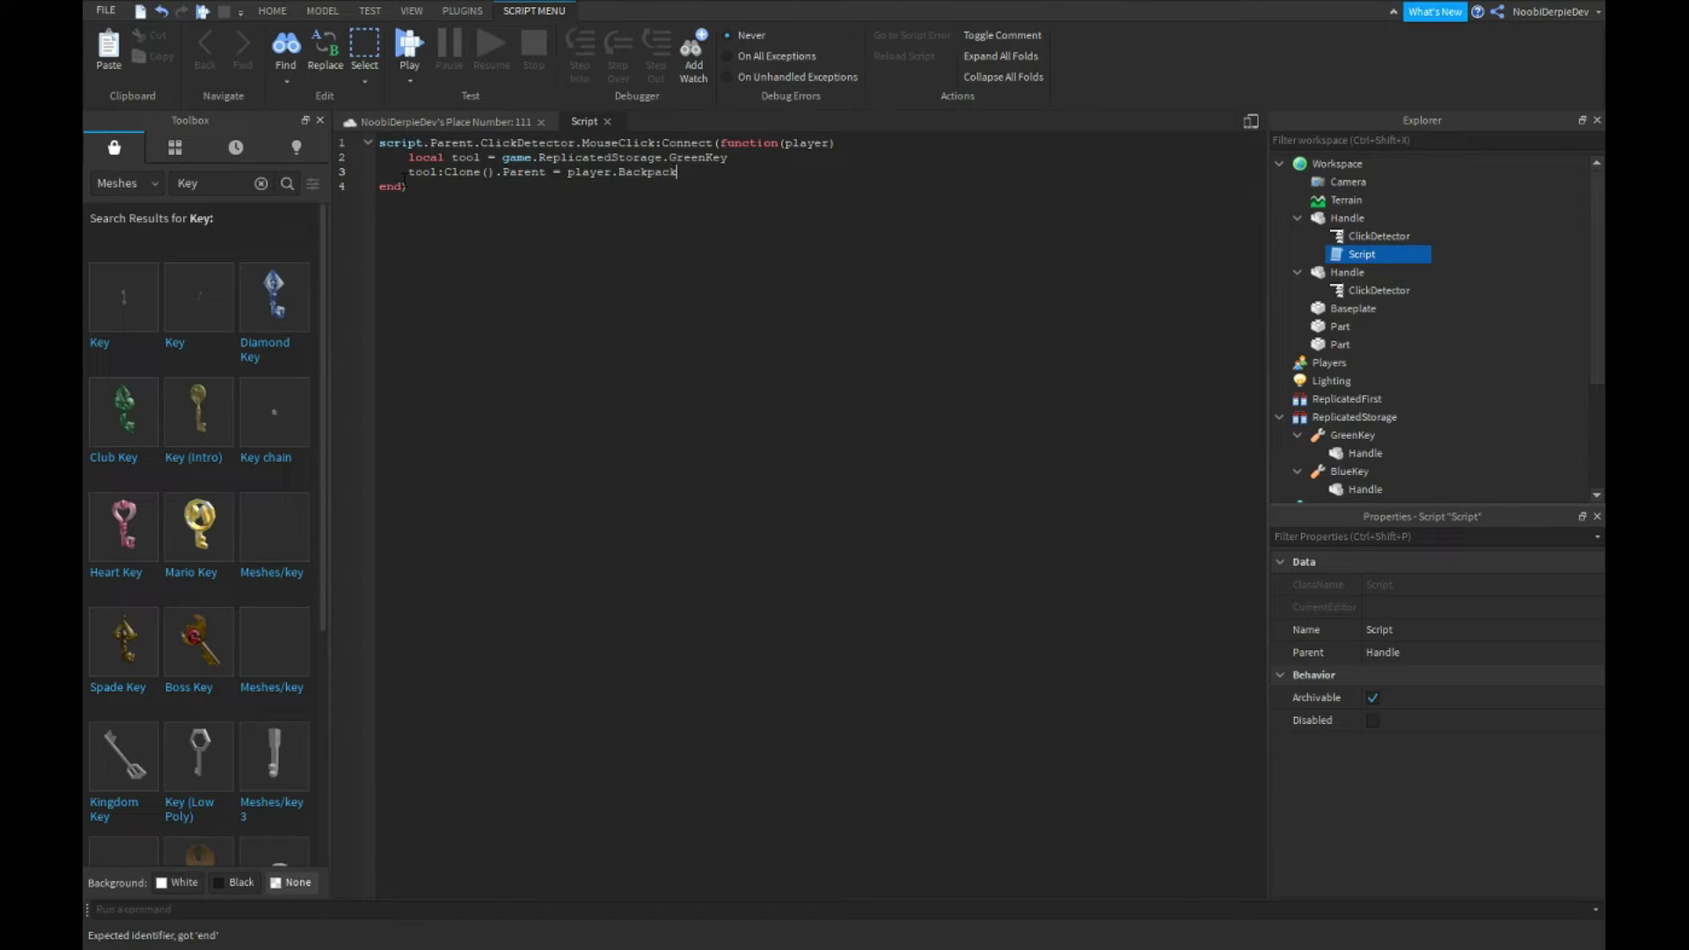
{"action": "left_click", "coordinate": [1363, 253]}
Duplicate the click script and move the copy onto the second key's Handle.
{"action": "key", "text": "ctrl+d"}
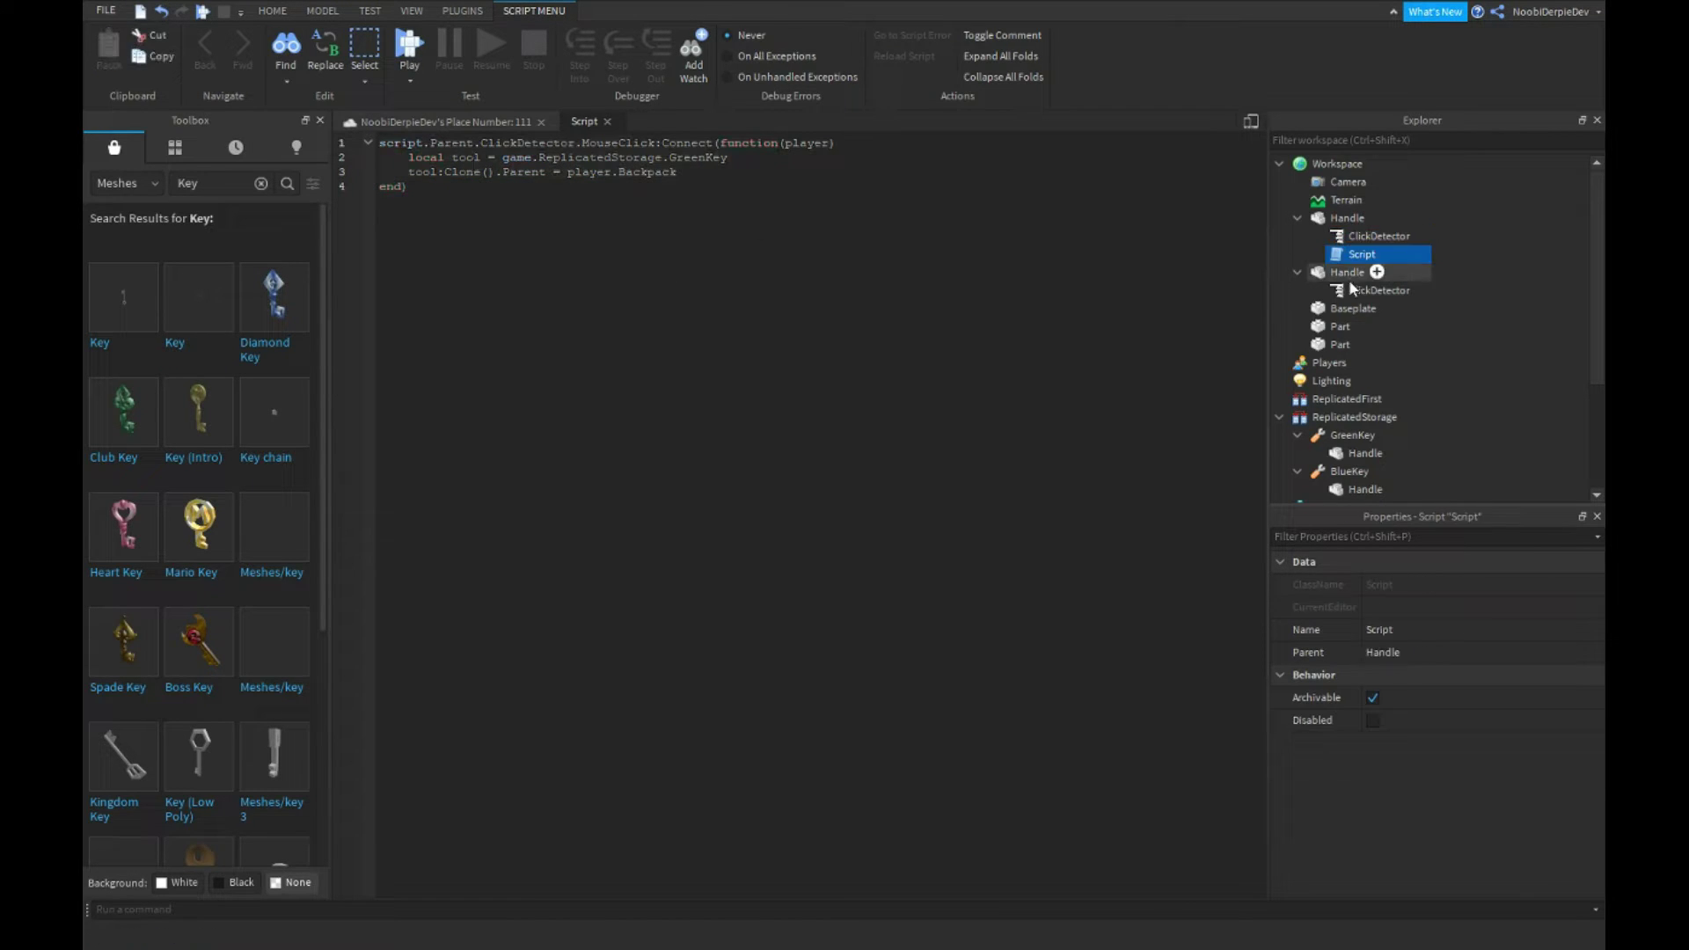
{"action": "mouse_move", "coordinate": [1362, 271]}
{"action": "left_mouse_down"}
{"action": "mouse_move", "coordinate": [1368, 322]}
{"action": "mouse_move", "coordinate": [1360, 292]}
{"action": "left_mouse_up"}
{"action": "left_click", "coordinate": [449, 122]}
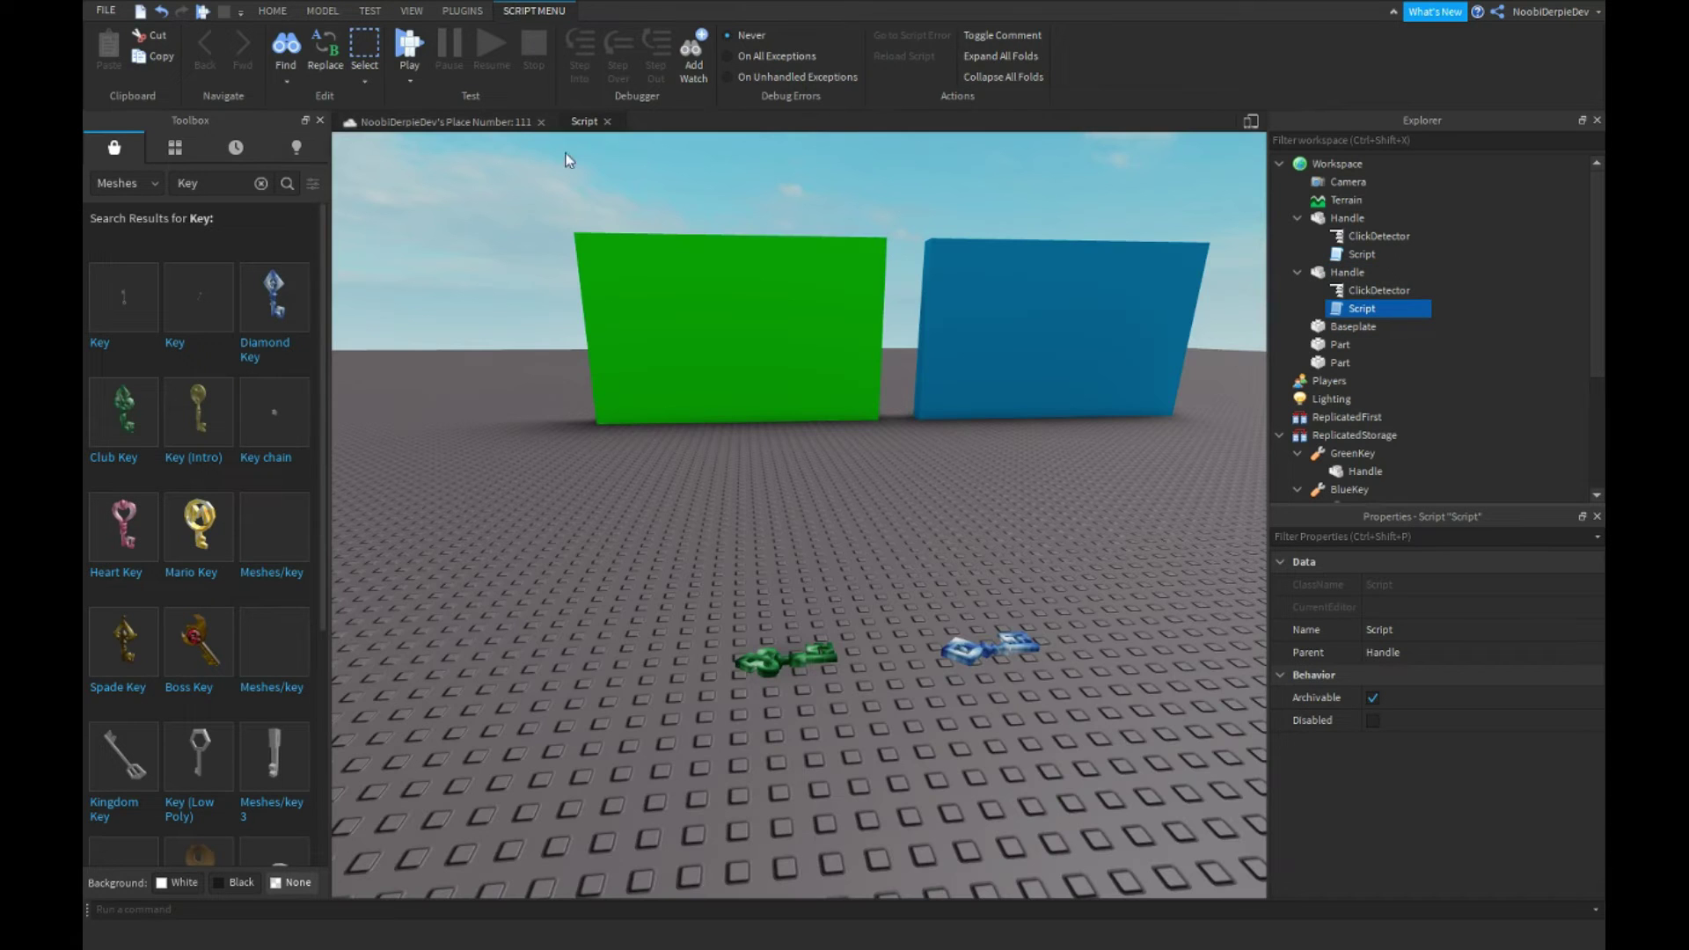
{"action": "left_click", "coordinate": [1373, 291]}
{"action": "left_click", "coordinate": [1339, 362]}
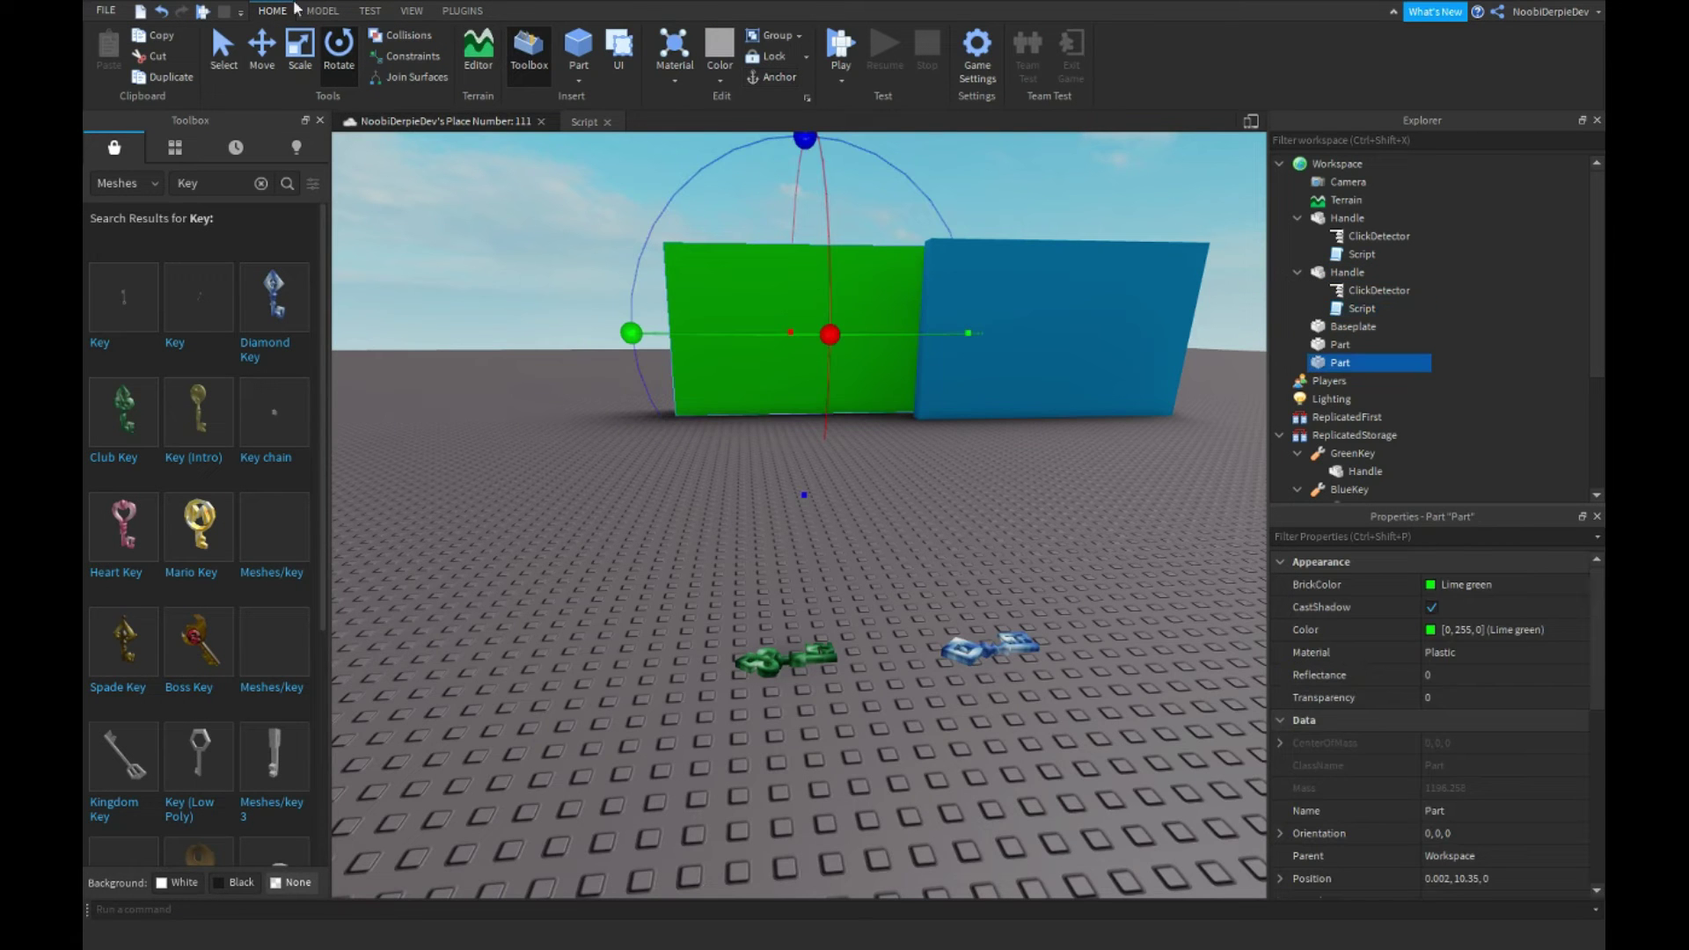
Change GreenKey to BlueKey in the copied script and start a Play Here test.
{"action": "left_click", "coordinate": [175, 16]}
{"action": "double_click", "coordinate": [1361, 307]}
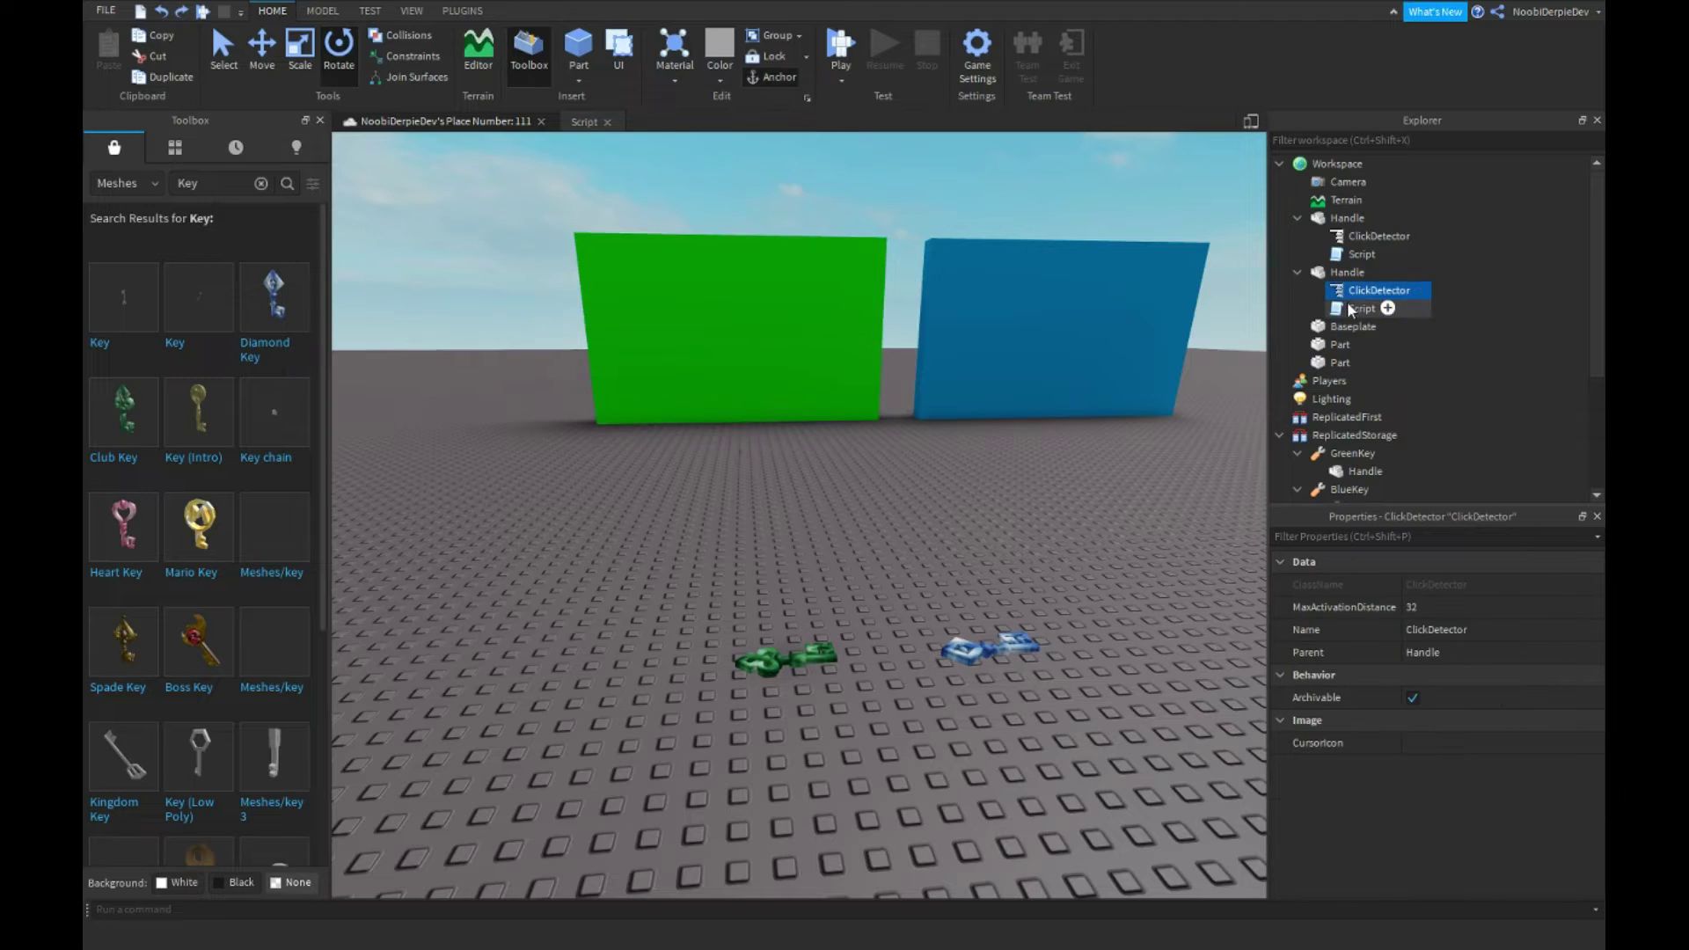
{"action": "left_click", "coordinate": [819, 307]}
{"action": "type", "text": "B"}
{"action": "key", "text": "Tab"}
{"action": "left_click", "coordinate": [489, 120]}
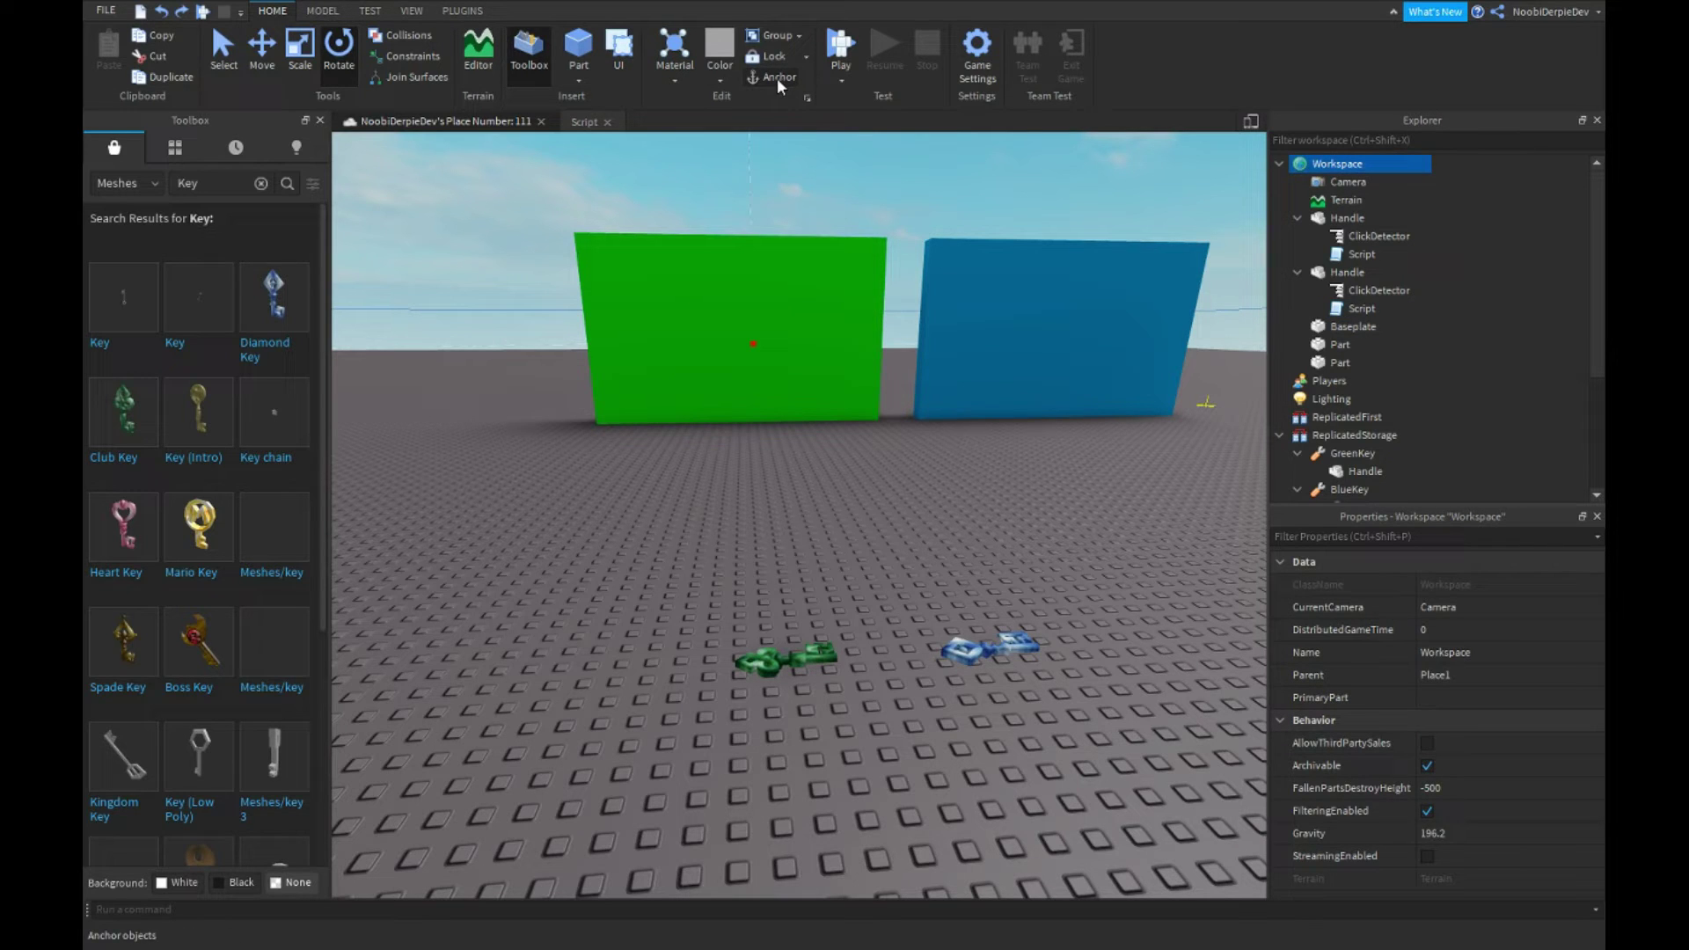
{"action": "left_click", "coordinate": [841, 77]}
{"action": "left_click", "coordinate": [871, 133]}
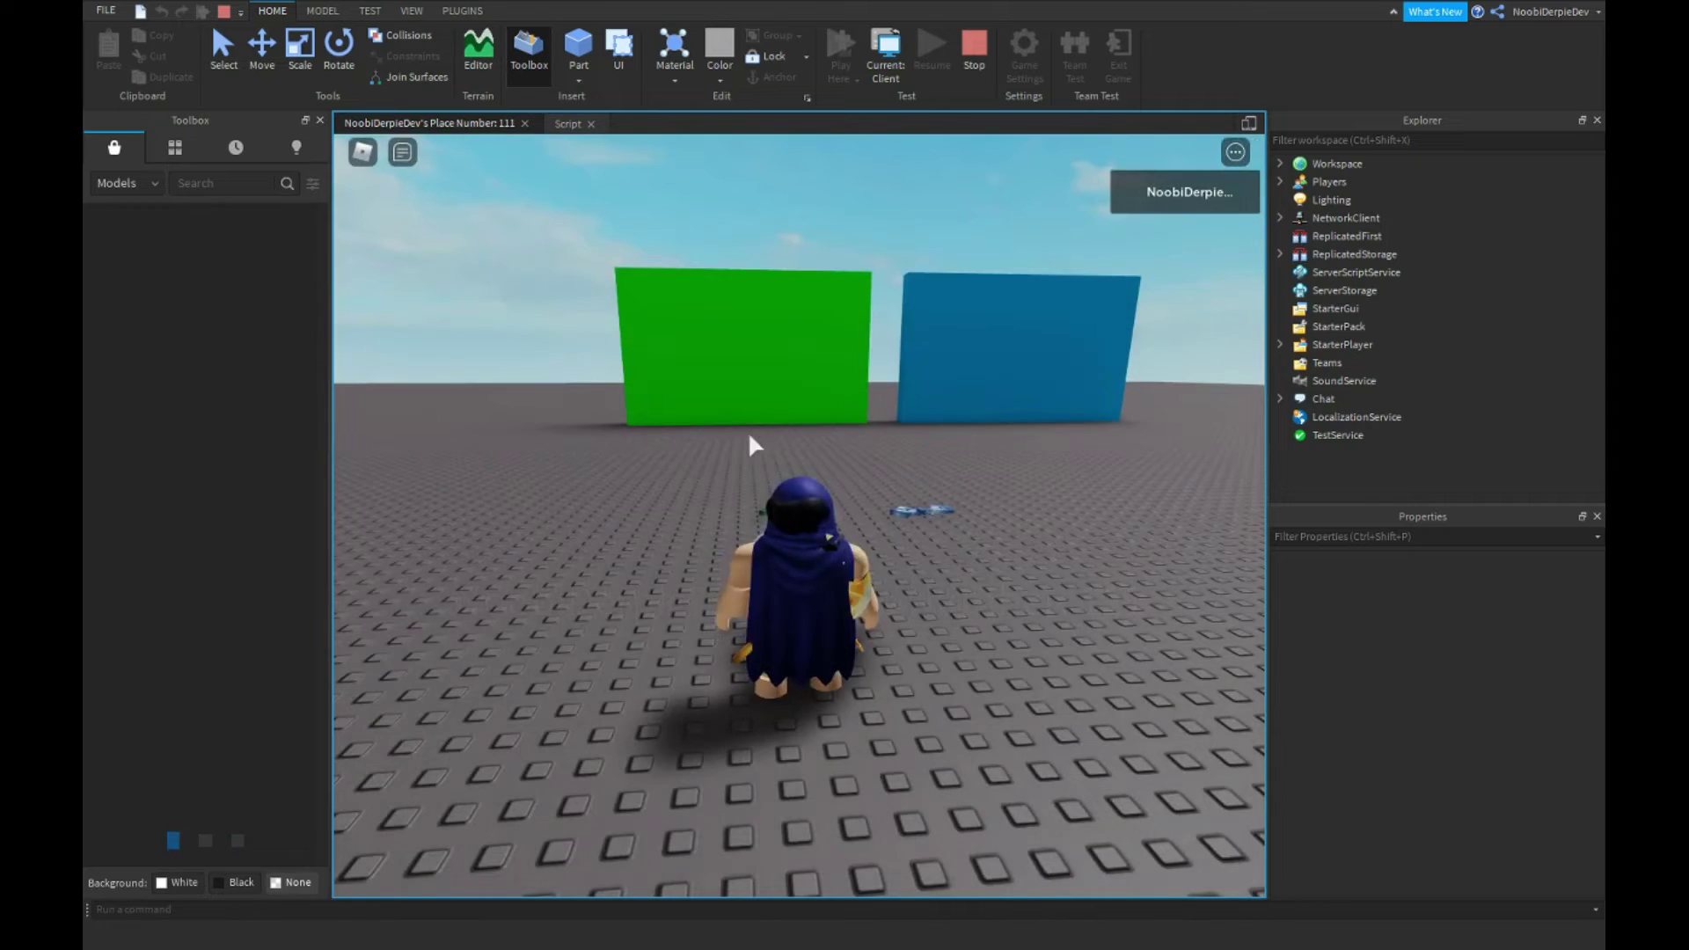
Pick up the keys, equip BlueKey with 2, walk to the blue wall, then stop.
{"action": "right_click_drag", "start_coordinate": [748, 431], "coordinate": [768, 540]}
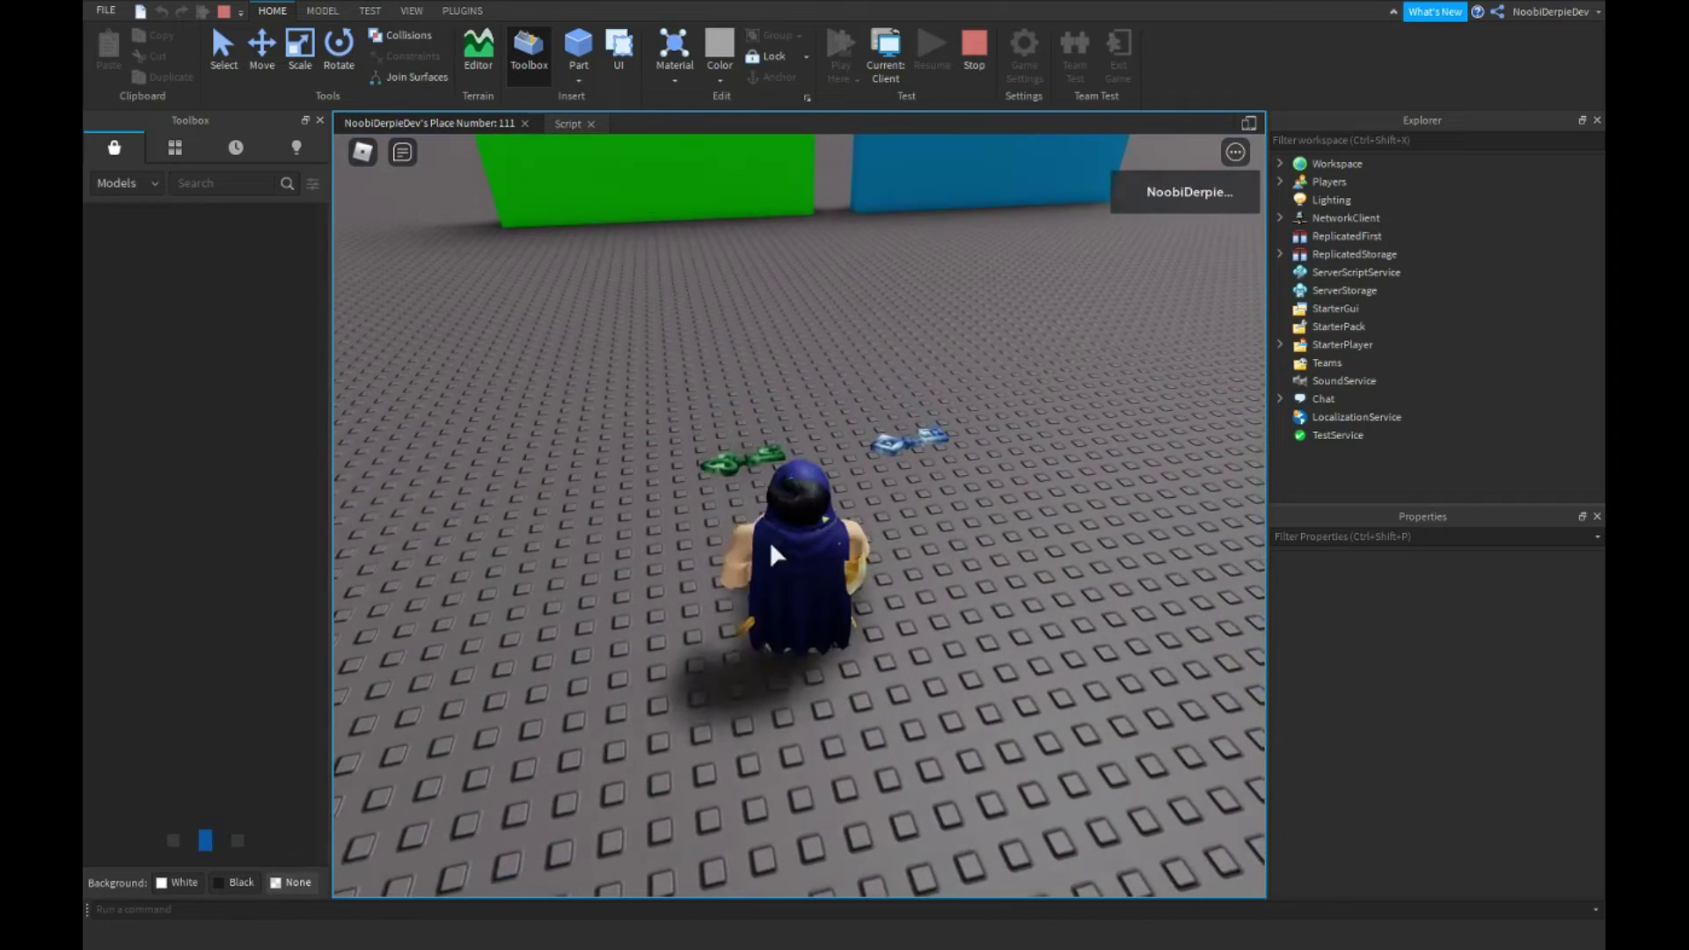
{"action": "left_click", "coordinate": [734, 469]}
{"action": "right_click_drag", "start_coordinate": [735, 475], "coordinate": [748, 718]}
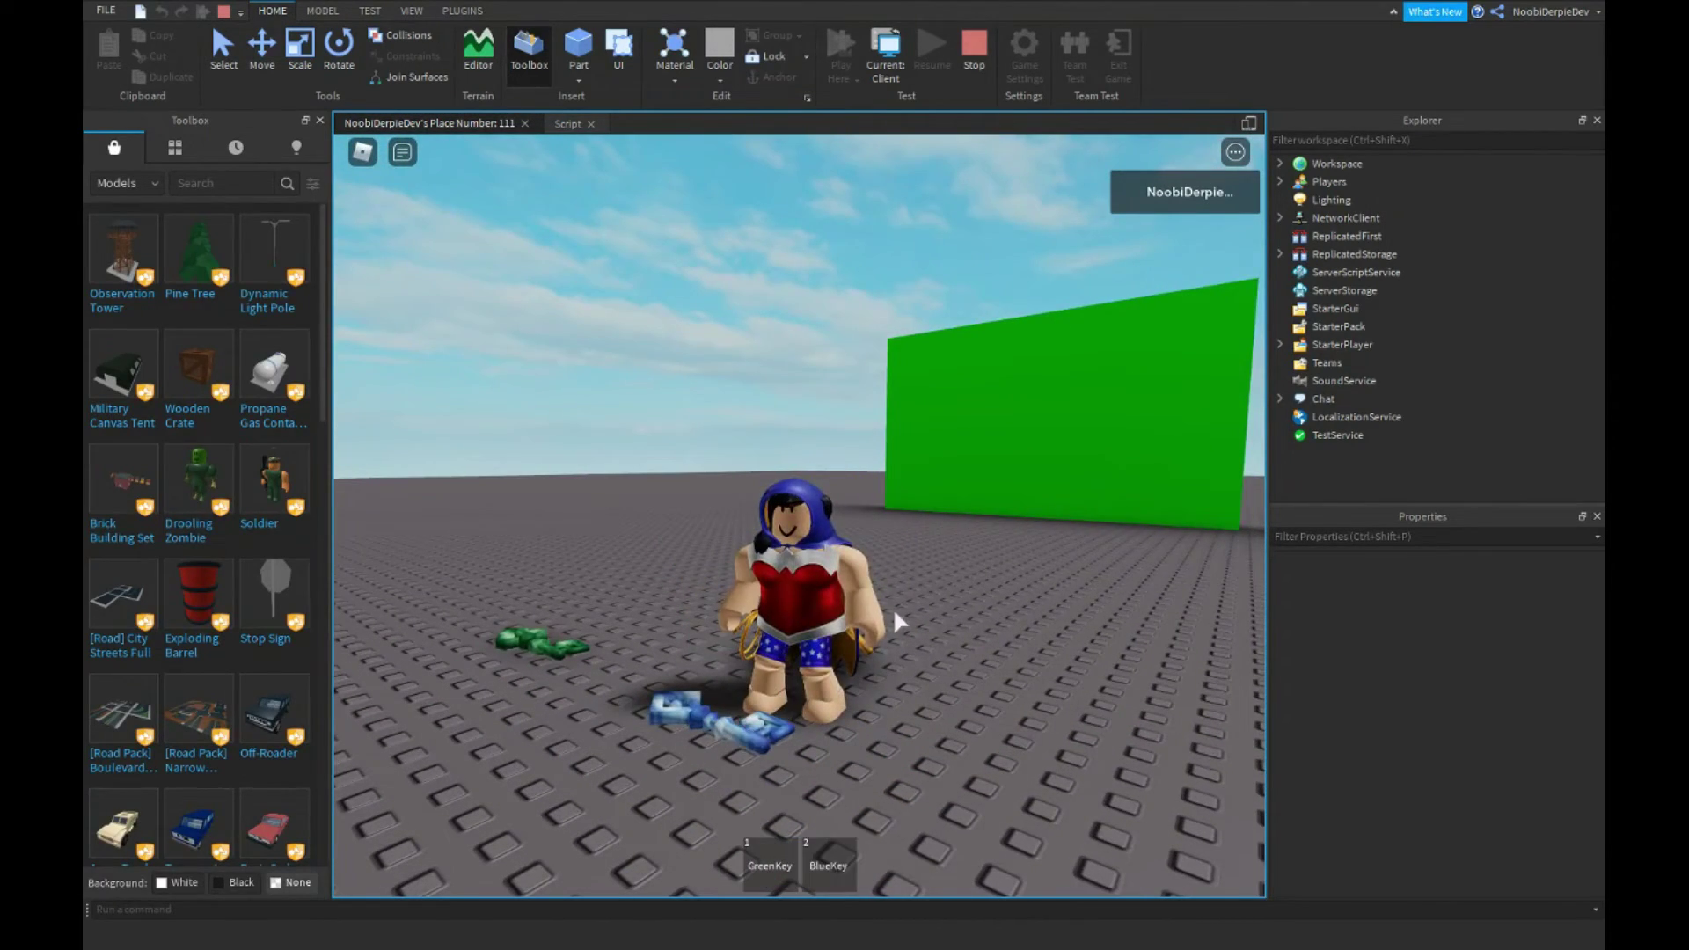
{"action": "key", "text": "2"}
{"action": "key", "text": "w"}
{"action": "scroll", "coordinate": [825, 529], "scroll_direction": "down", "scroll_amount": 5}
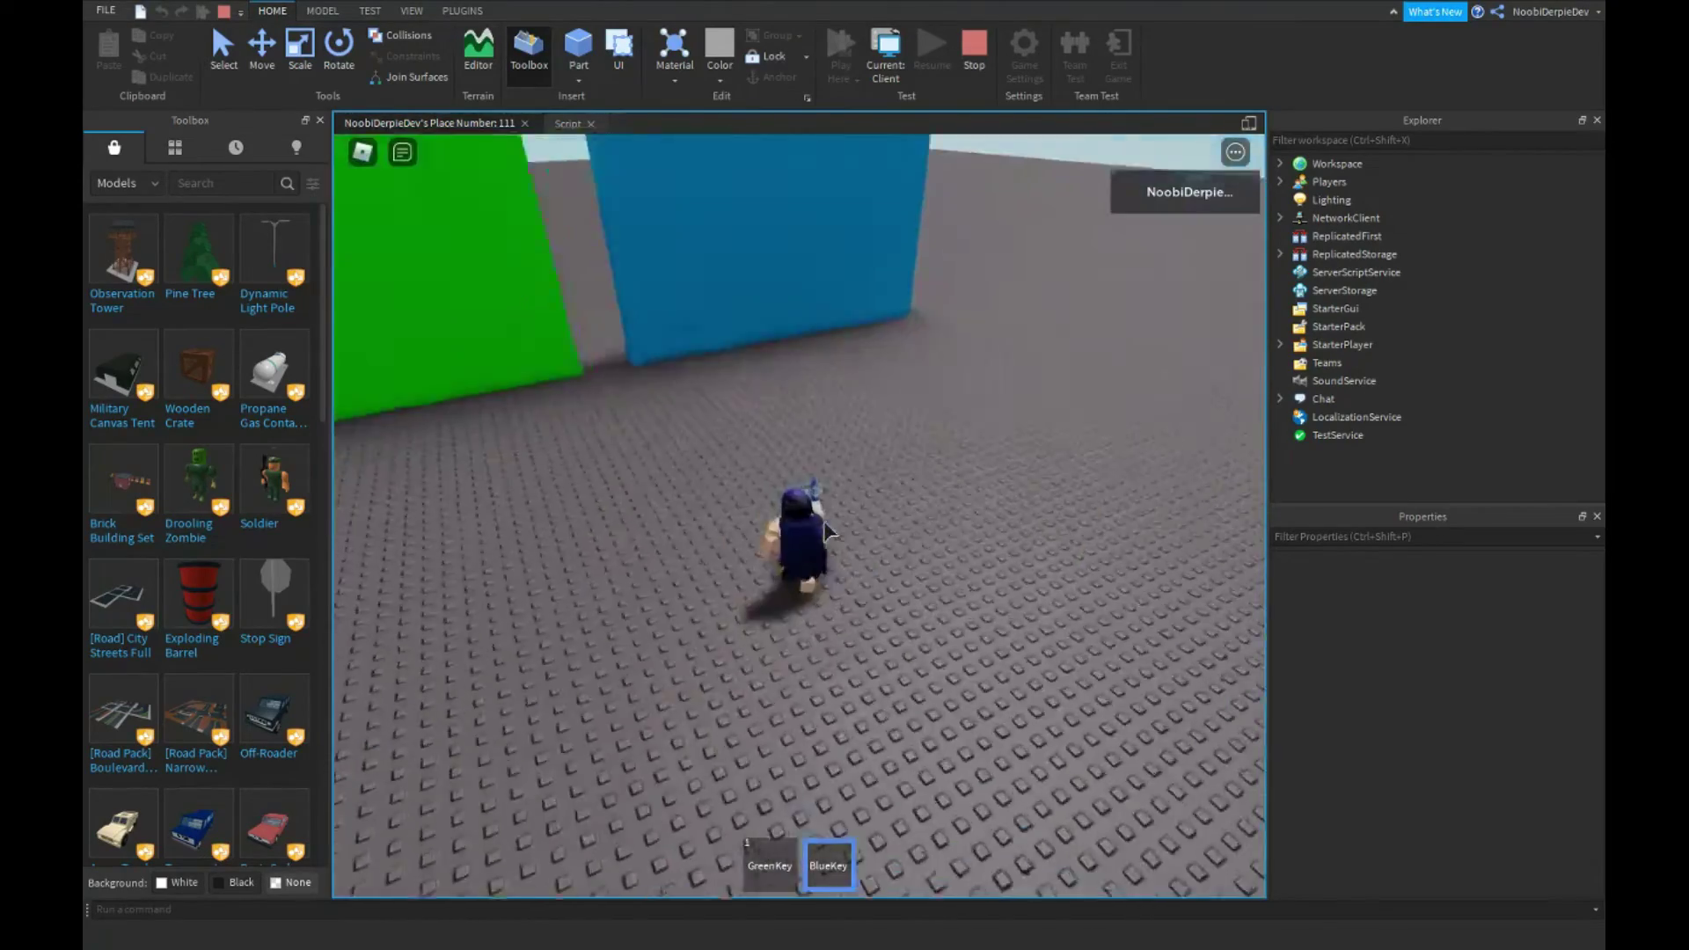
{"action": "right_click_drag", "start_coordinate": [811, 521], "coordinate": [798, 515]}
{"action": "scroll", "coordinate": [799, 515], "scroll_direction": "up", "scroll_amount": 5}
{"action": "key", "text": "w"}
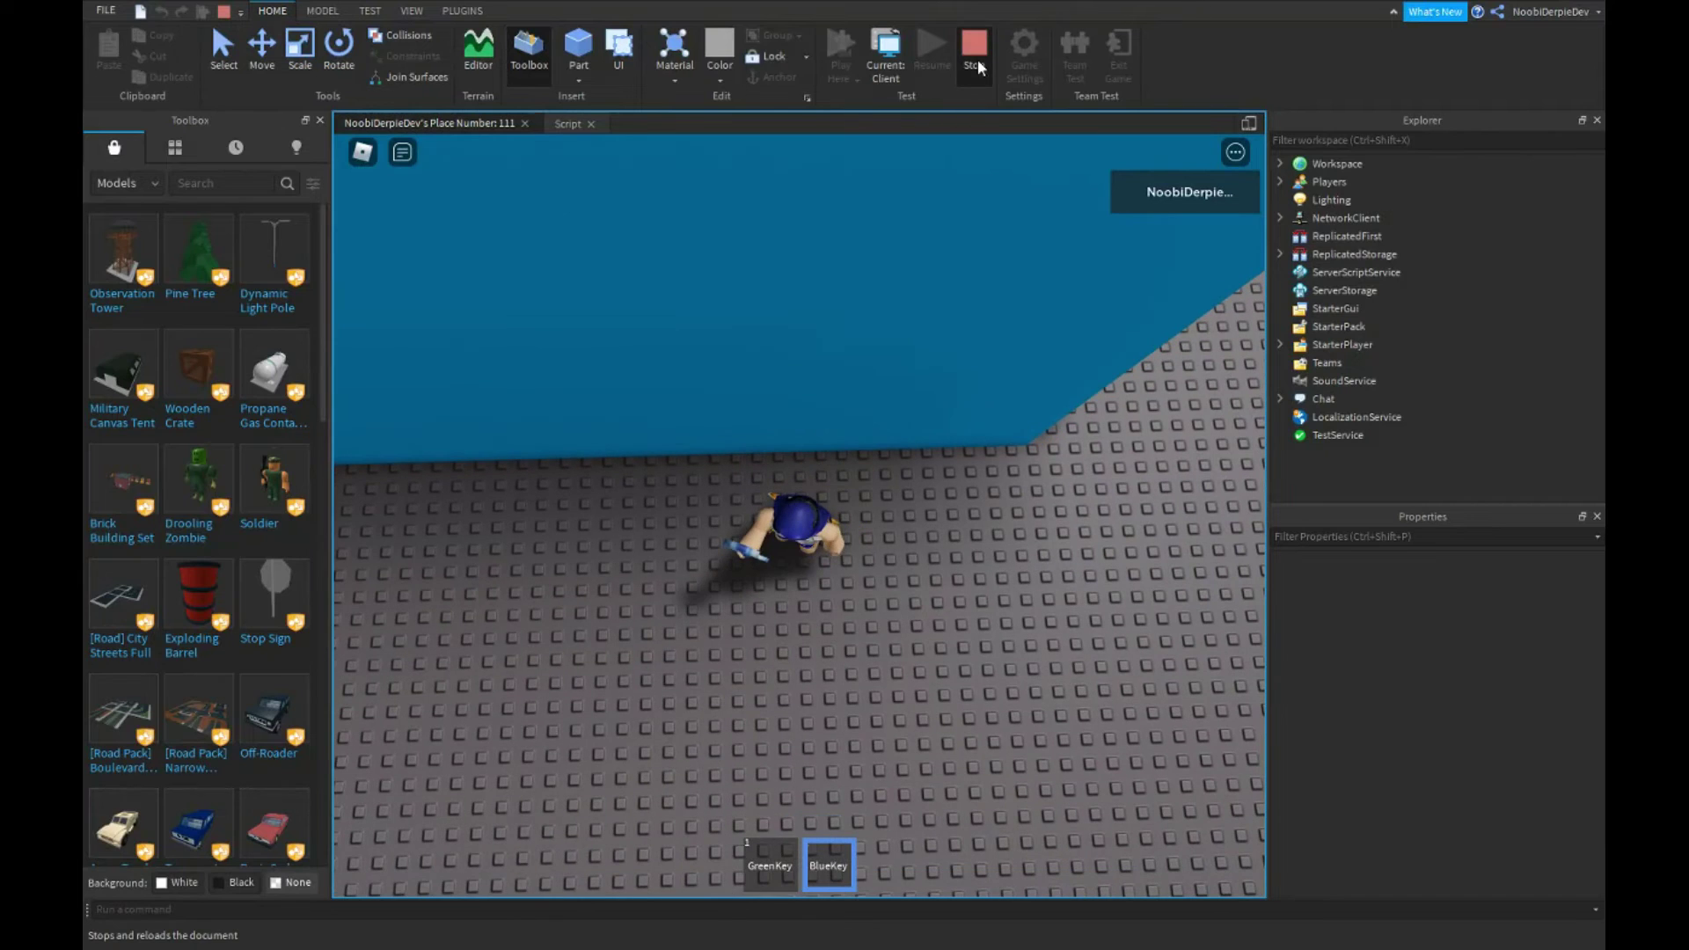
{"action": "left_click", "coordinate": [974, 51]}
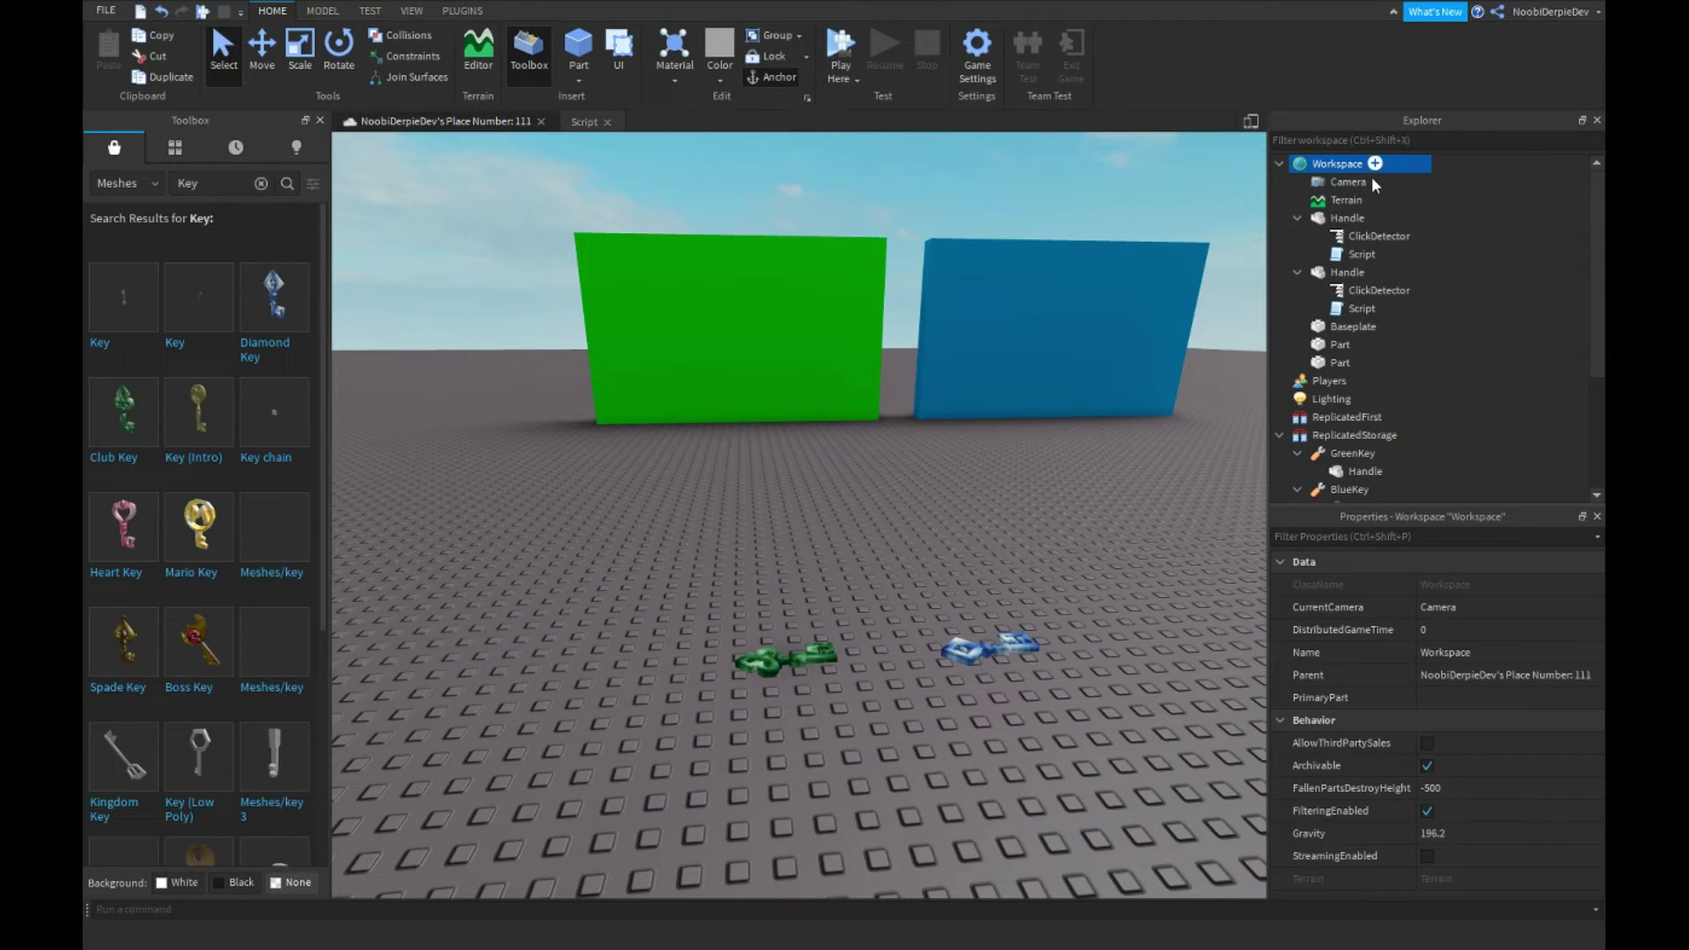
Duplicate the key's click script and clear the old code in the first wall's script.
{"action": "left_click", "coordinate": [1350, 311]}
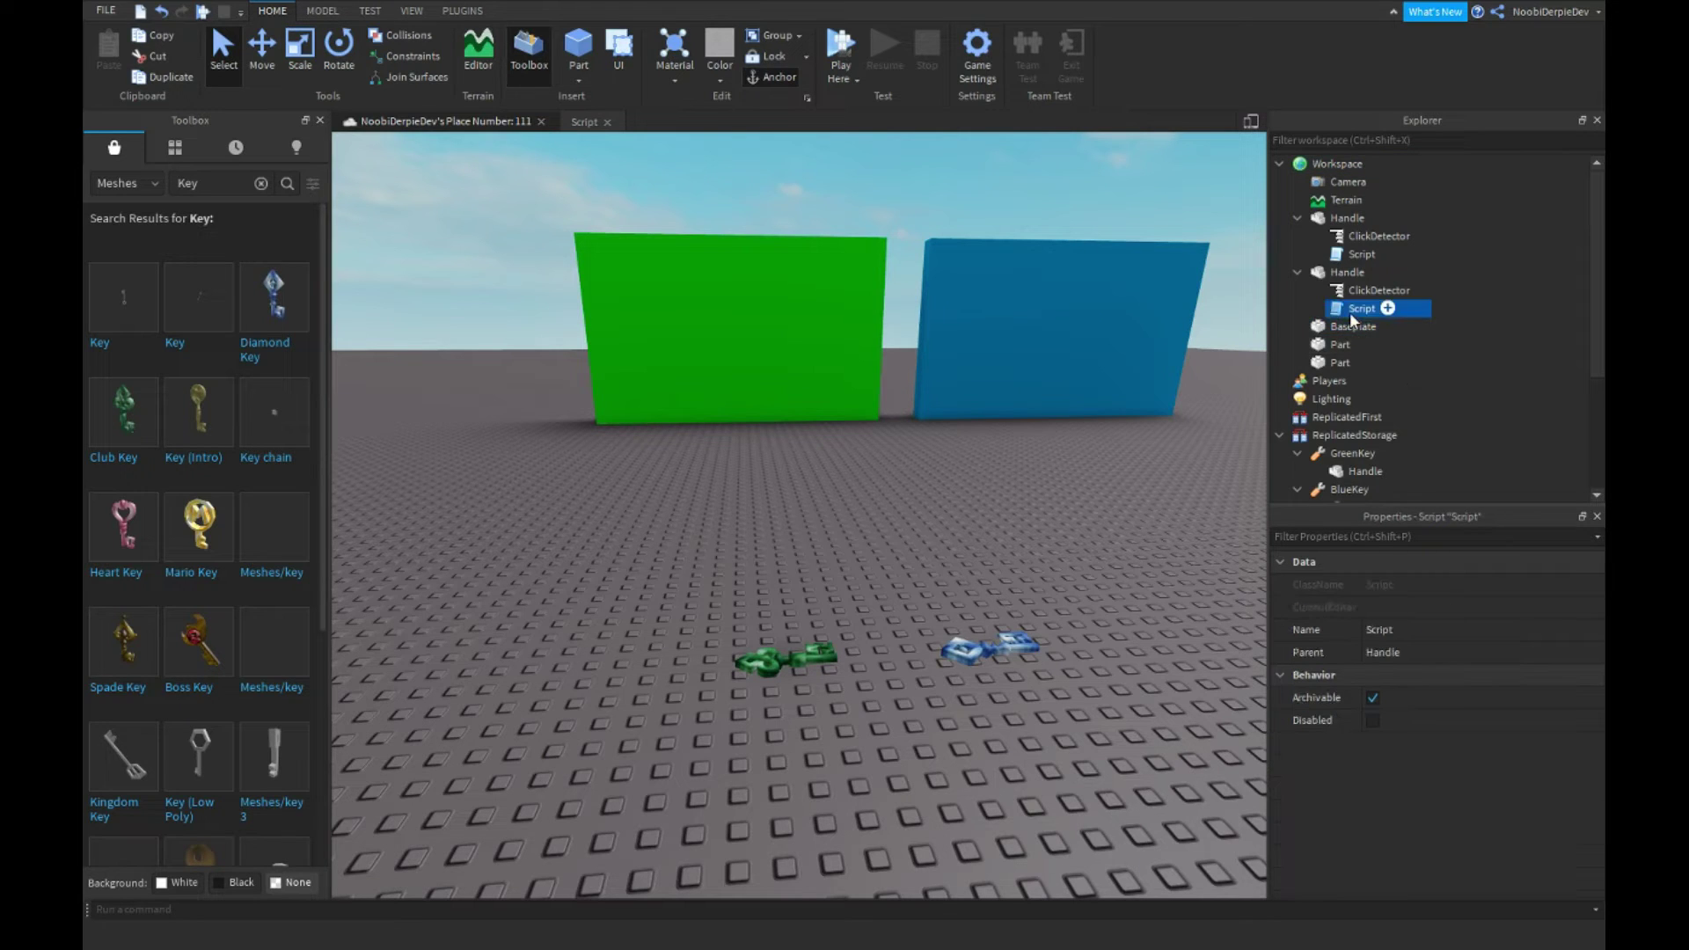
{"action": "key", "text": "ctrl+d"}
{"action": "key", "text": "ctrl+d"}
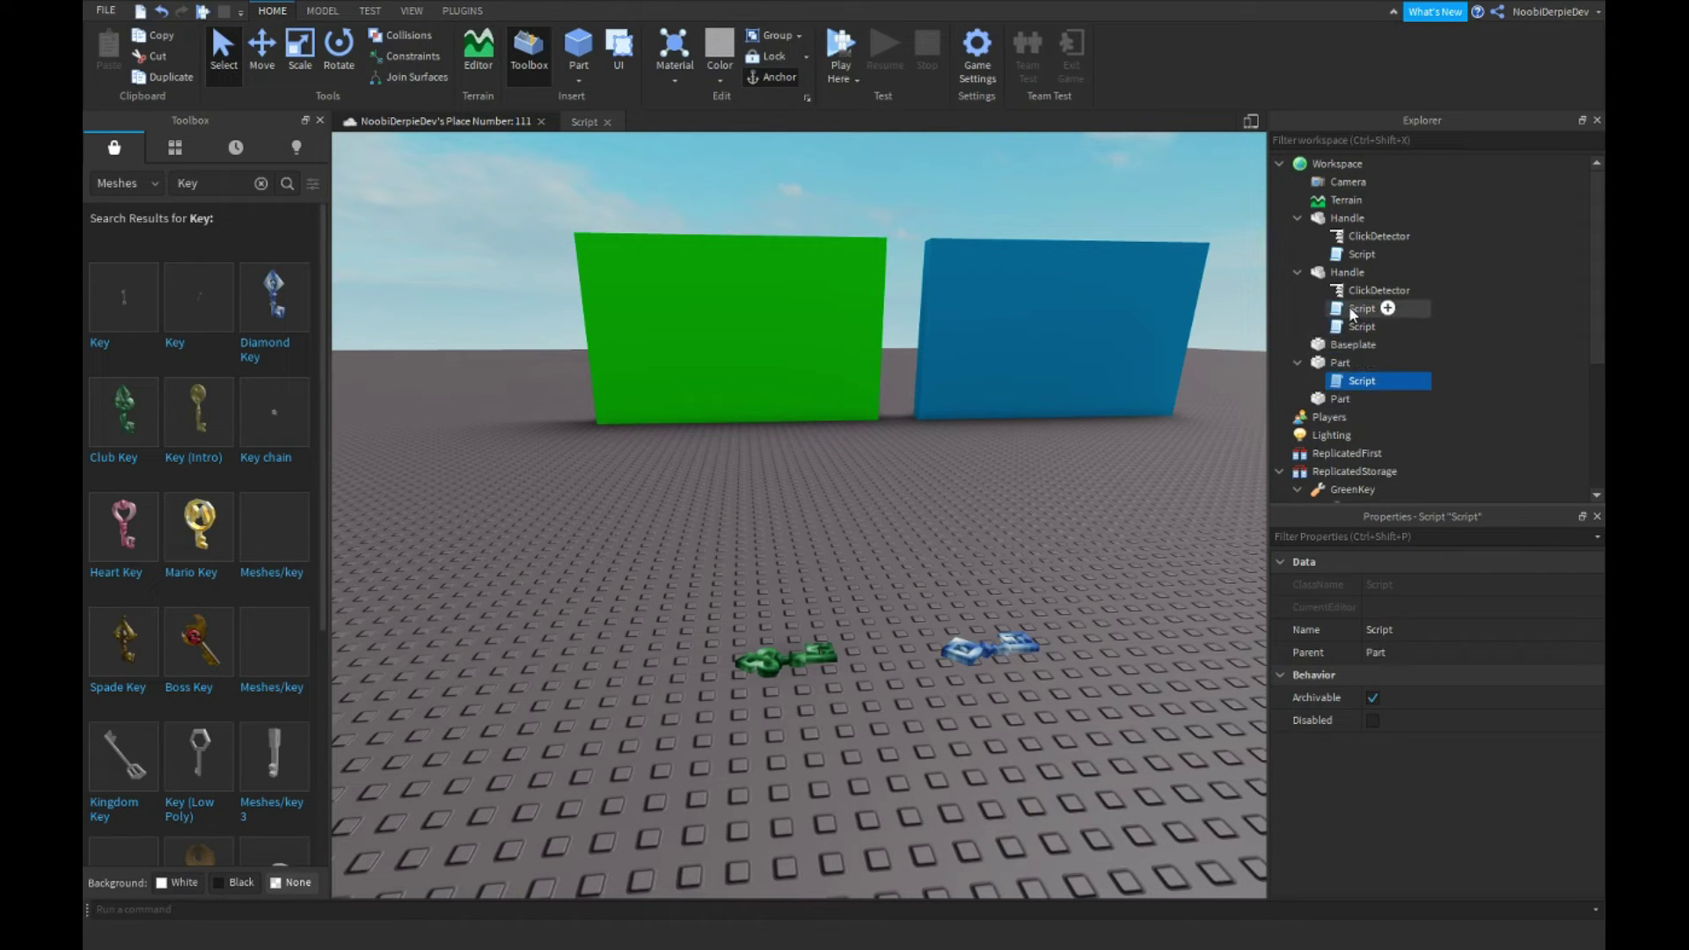
{"action": "double_click", "coordinate": [1356, 361]}
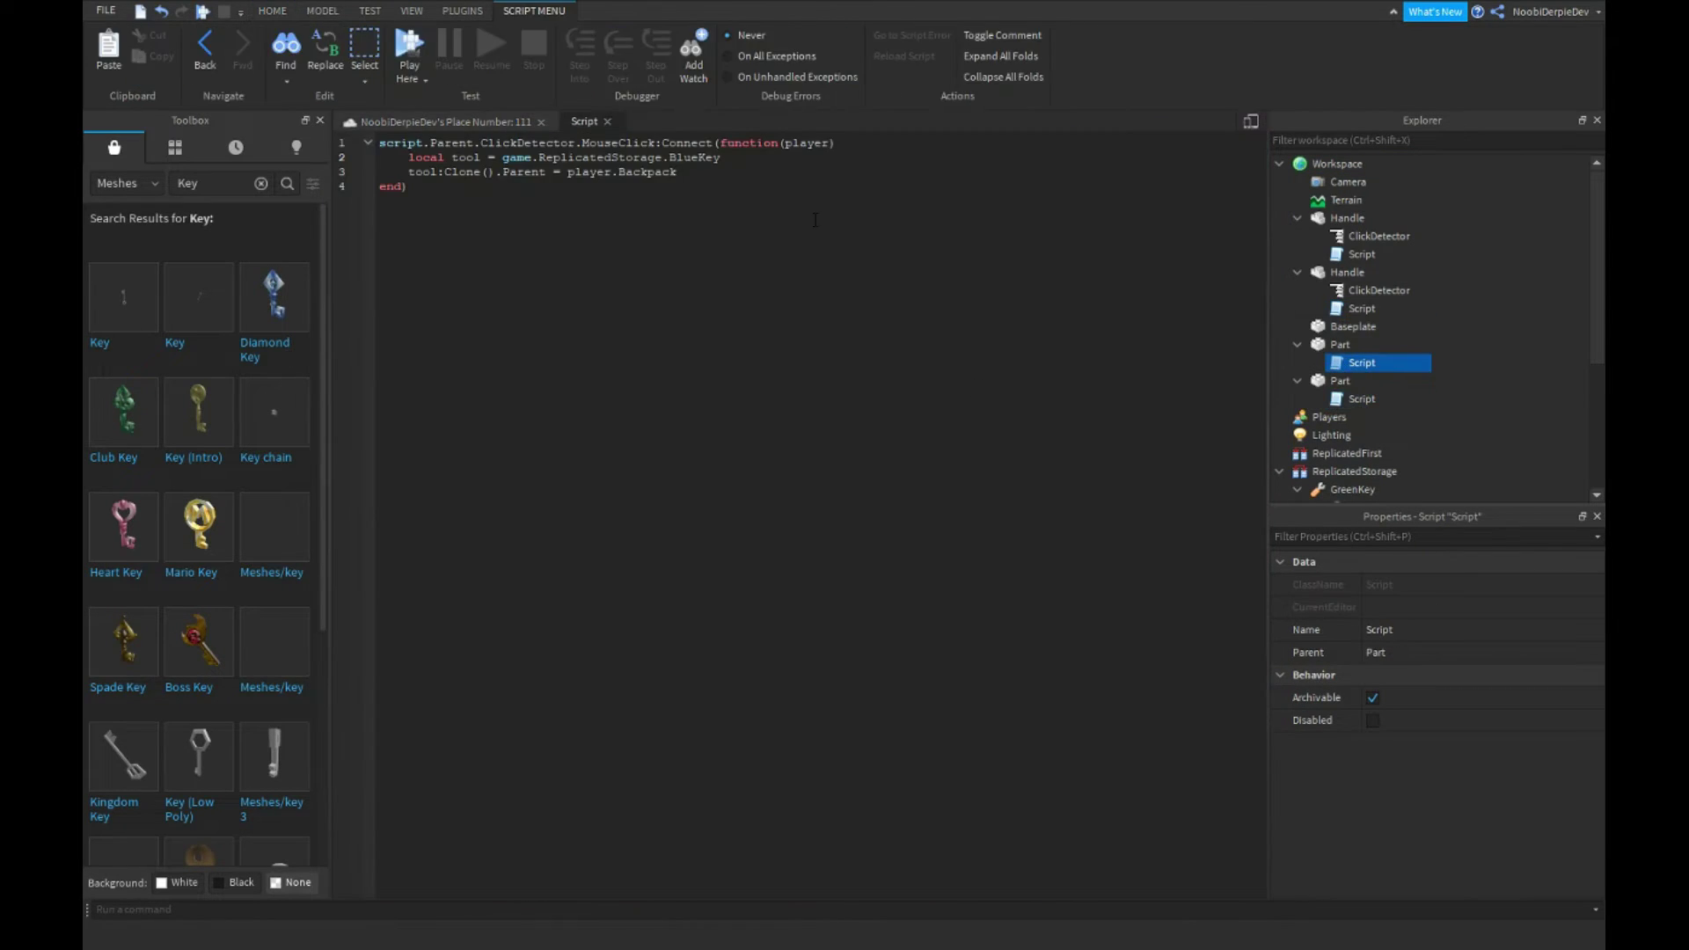
{"action": "key", "text": "ctrl+a"}
{"action": "key", "text": "BackSpace"}
{"action": "type", "text": "s"}
Write the first wall's Touched event handler, fixing a stray dot before the colon.
{"action": "key", "text": "Tab"}
{"action": "type", "text": ":"}
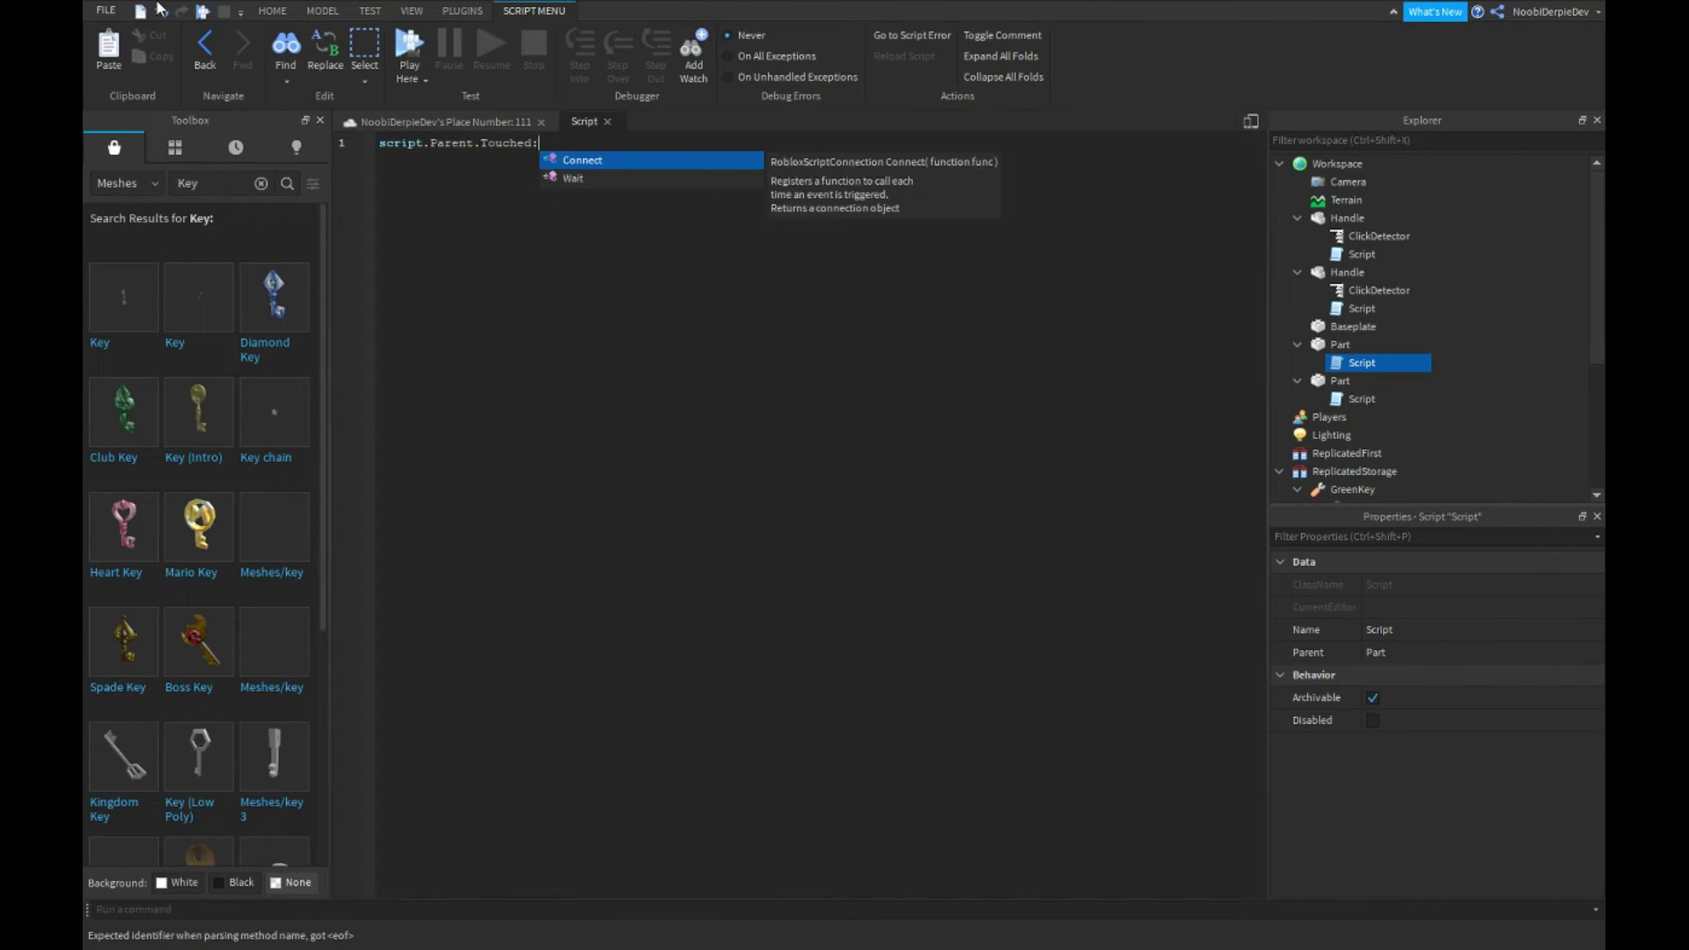
{"action": "type", "text": "Connect(function(hit"}
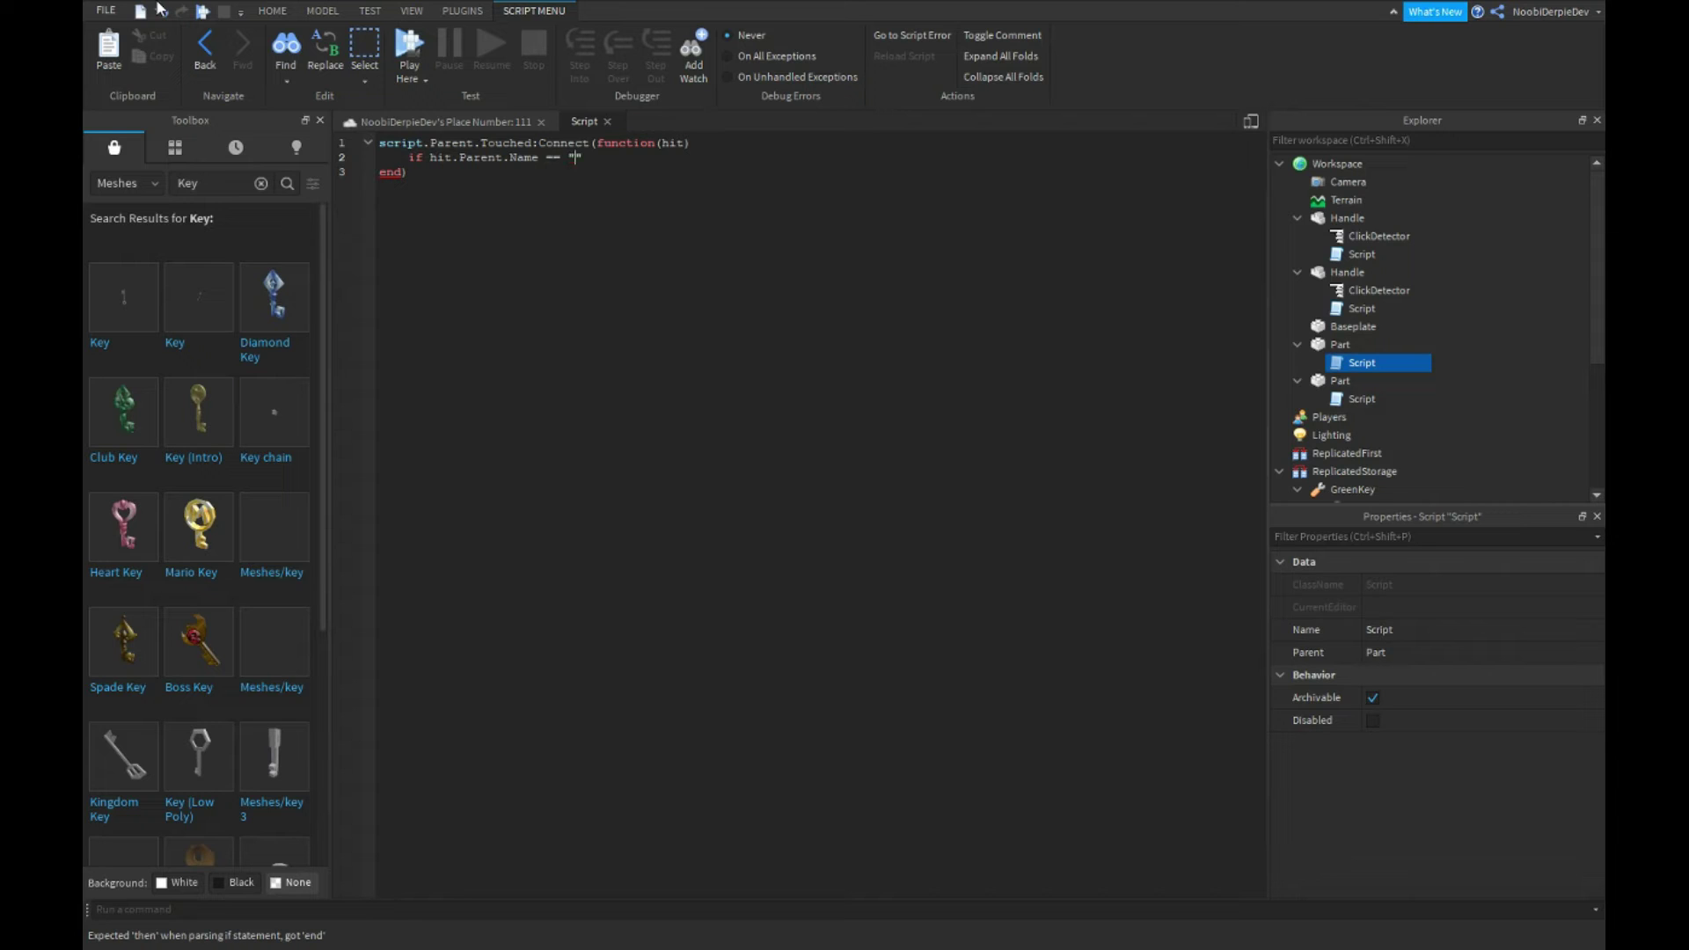
{"action": "left_click", "coordinate": [404, 121]}
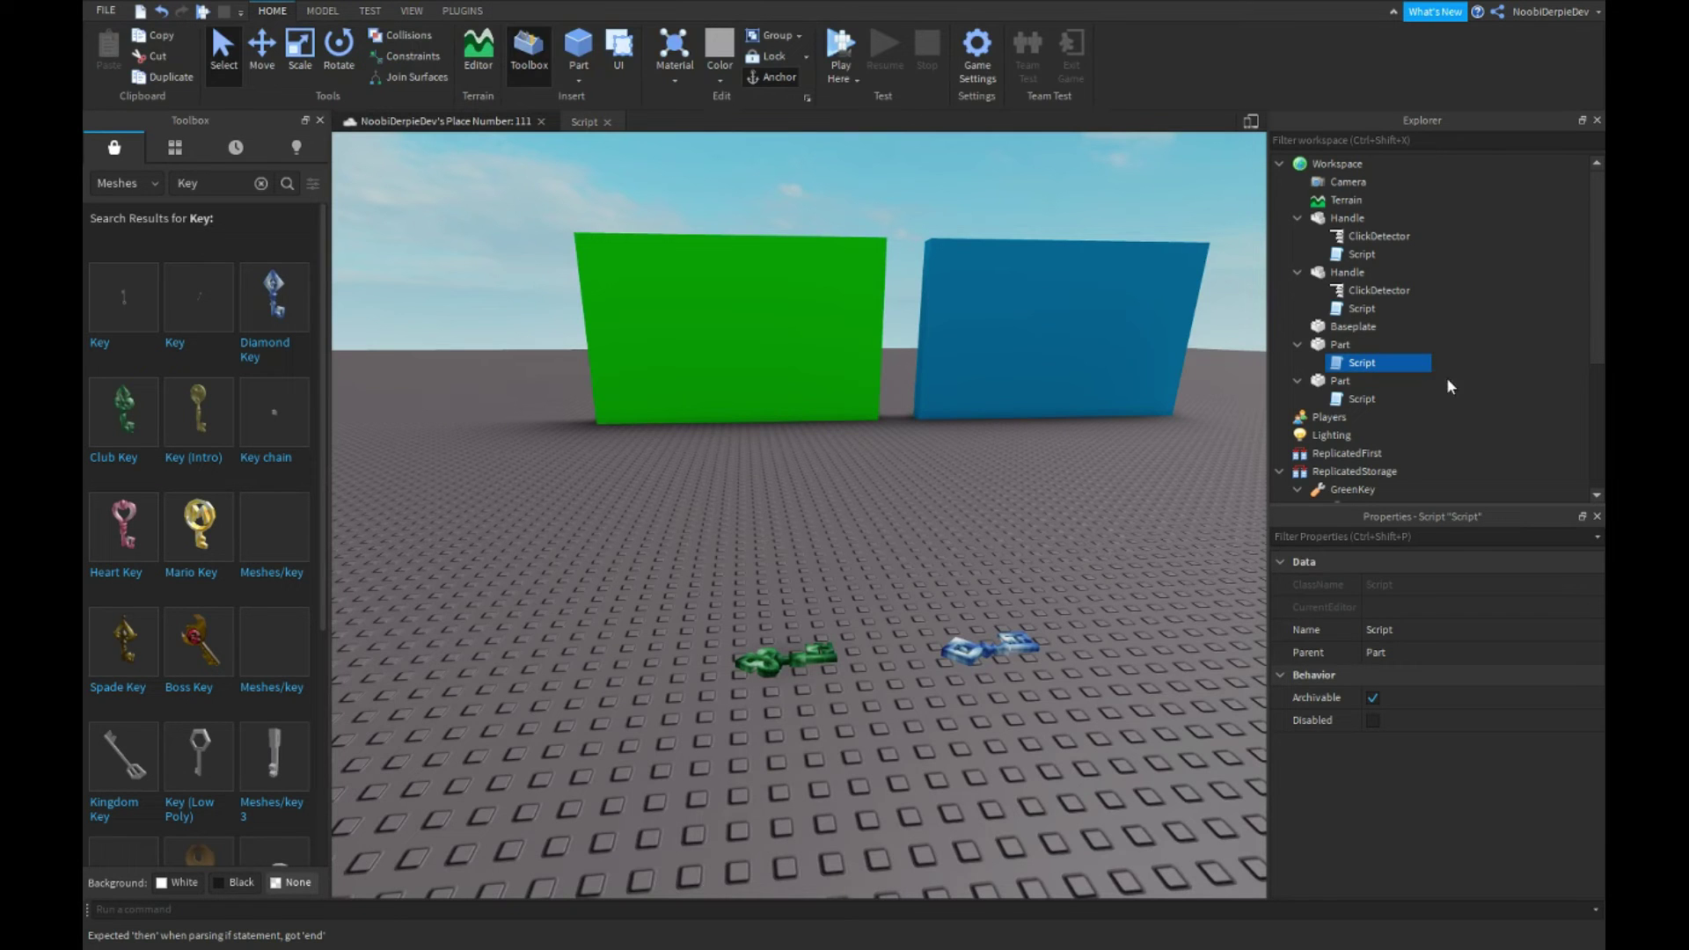
{"action": "left_click", "coordinate": [1340, 344]}
{"action": "key", "text": "ctrl+Tab"}
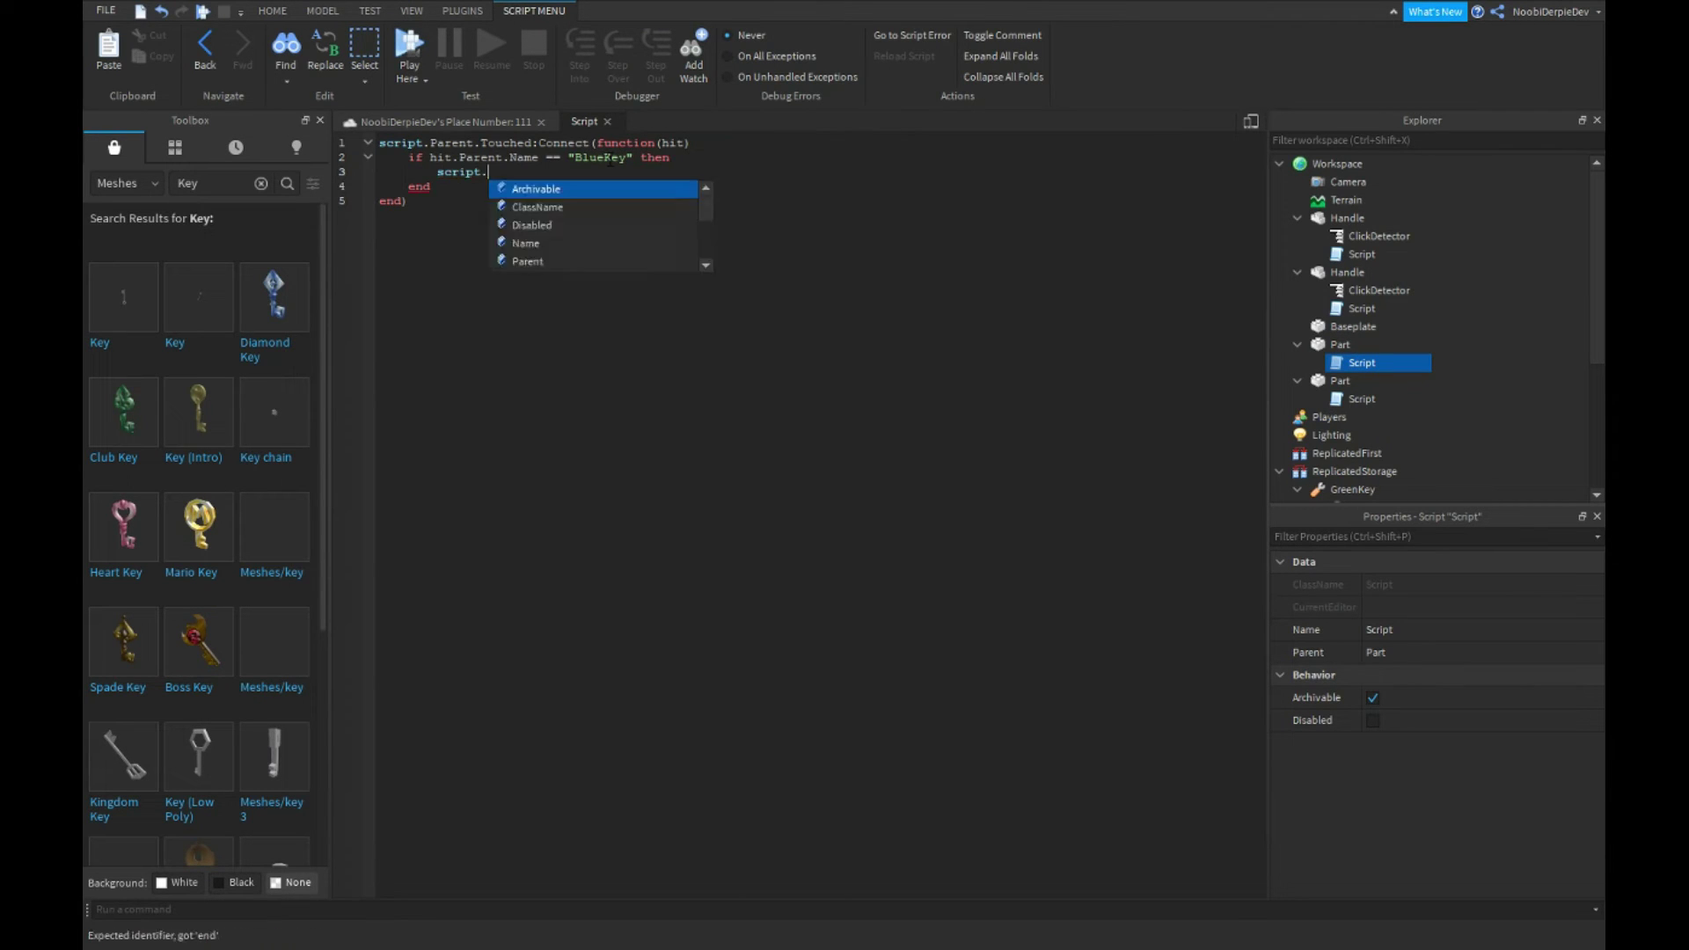
{"action": "key", "text": "BackSpace"}
{"action": "key", "text": "BackSpace"}
{"action": "type", "text": ":Destroy("}
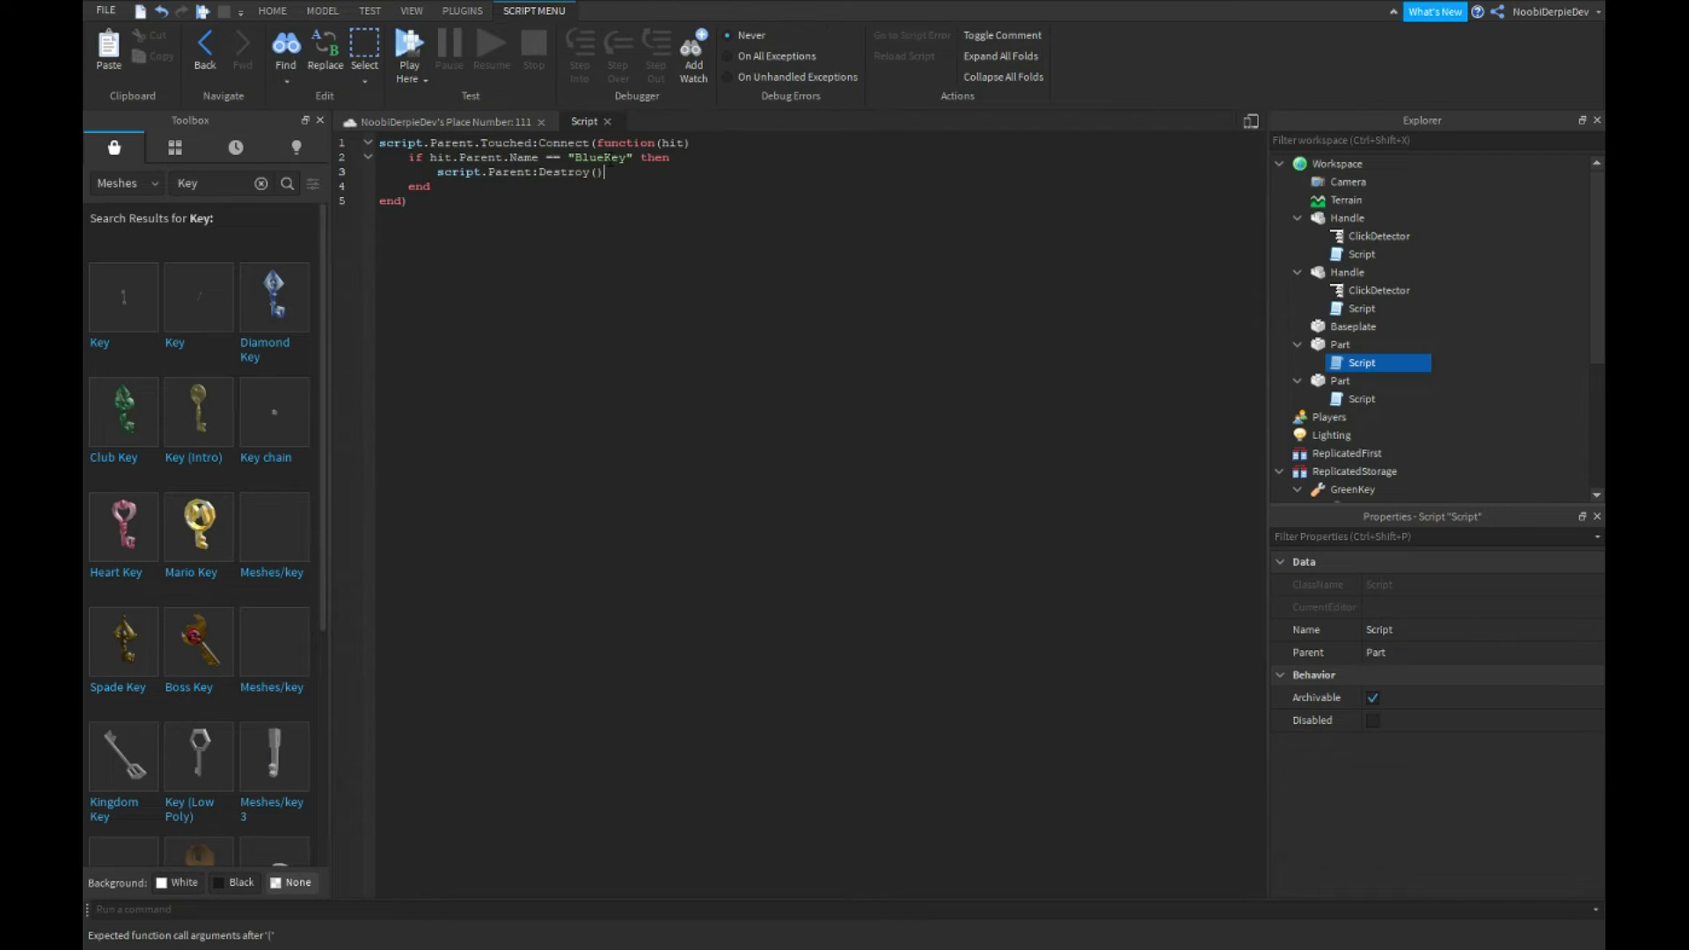
{"action": "key", "text": "ctrl+Tab"}
{"action": "key", "text": "ctrl+Tab"}
Review the second wall's script code, then go back to the 3D scene.
{"action": "left_click", "coordinate": [464, 118]}
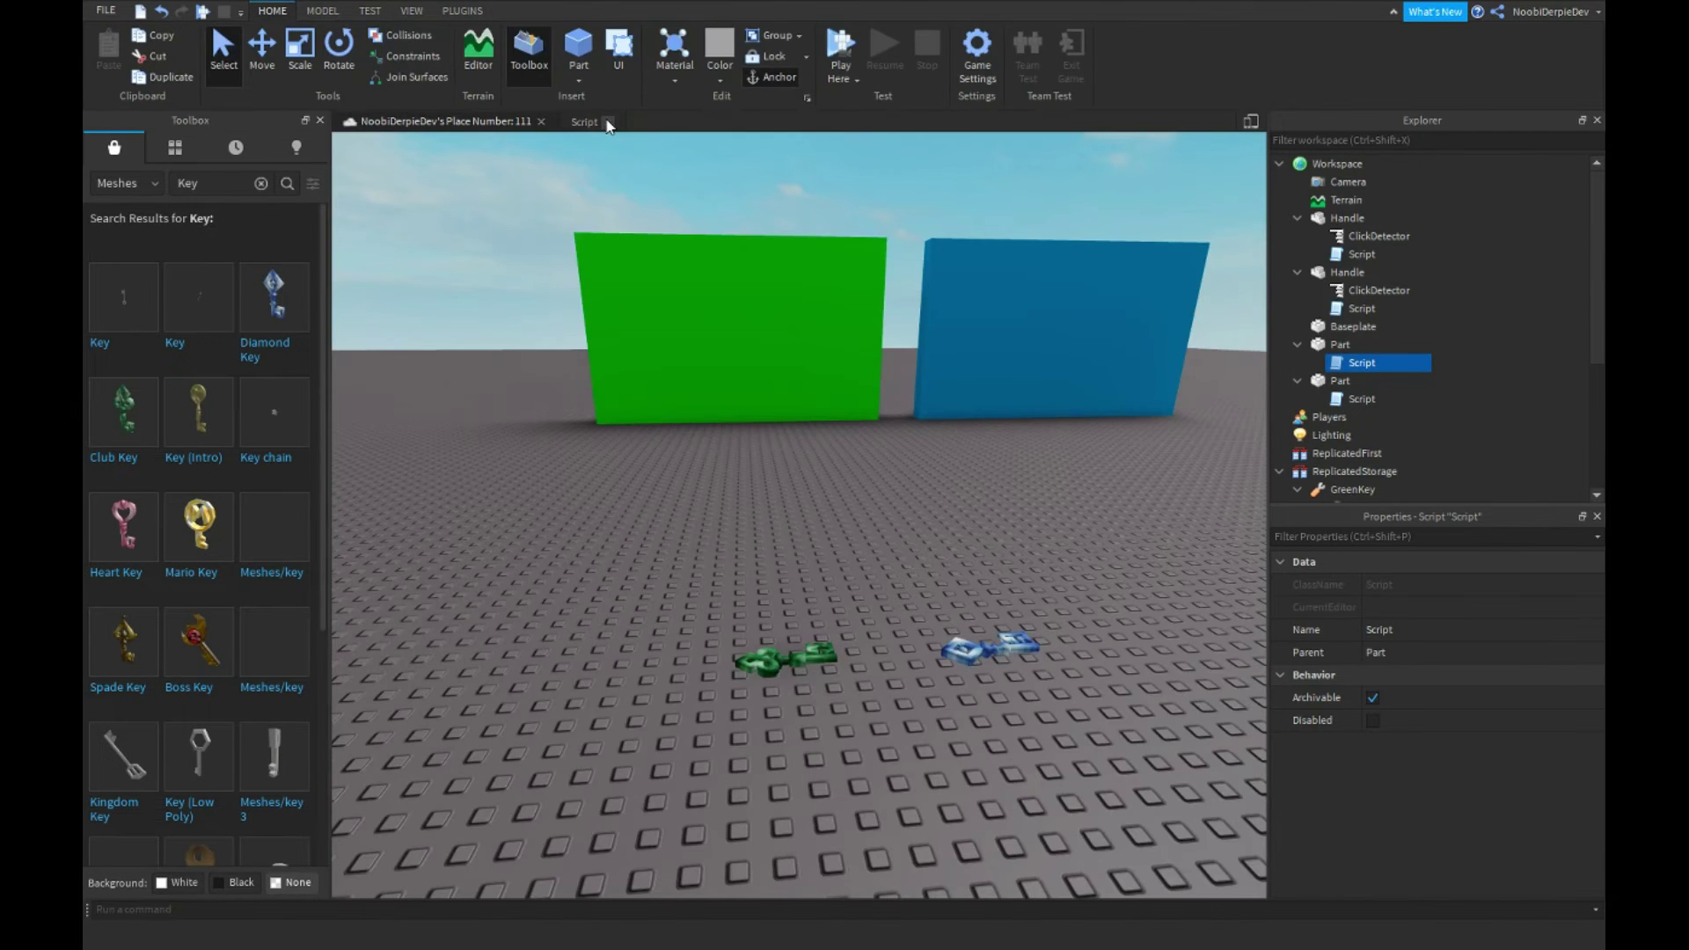
{"action": "double_click", "coordinate": [1347, 399]}
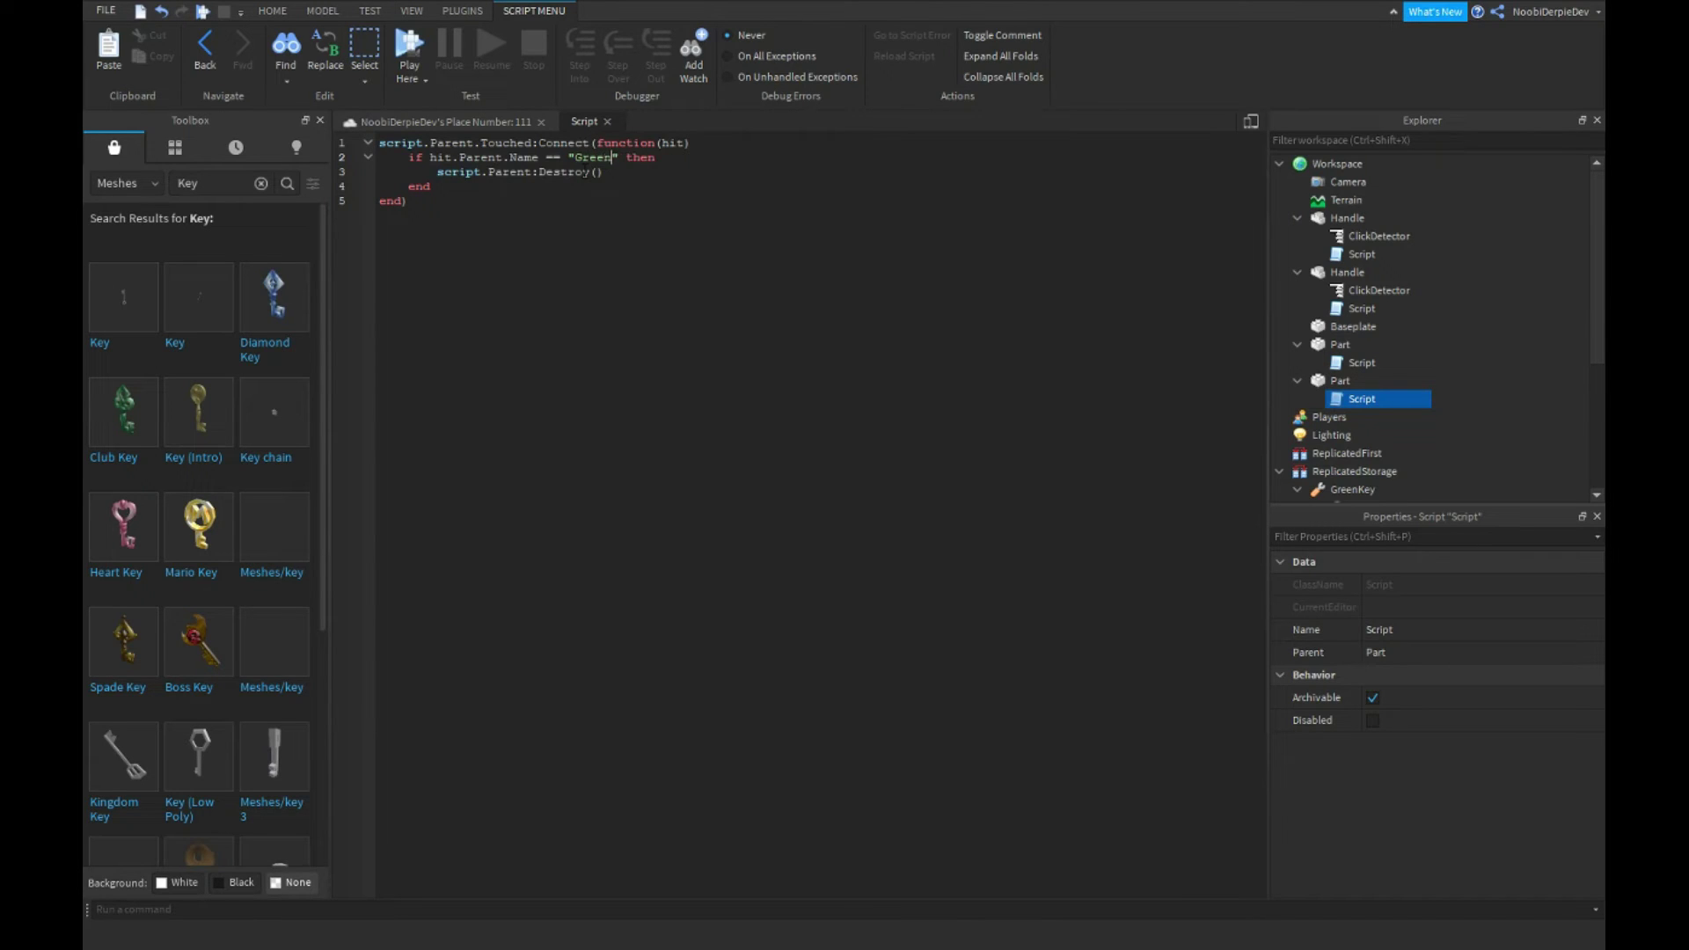
{"action": "left_click", "coordinate": [460, 121]}
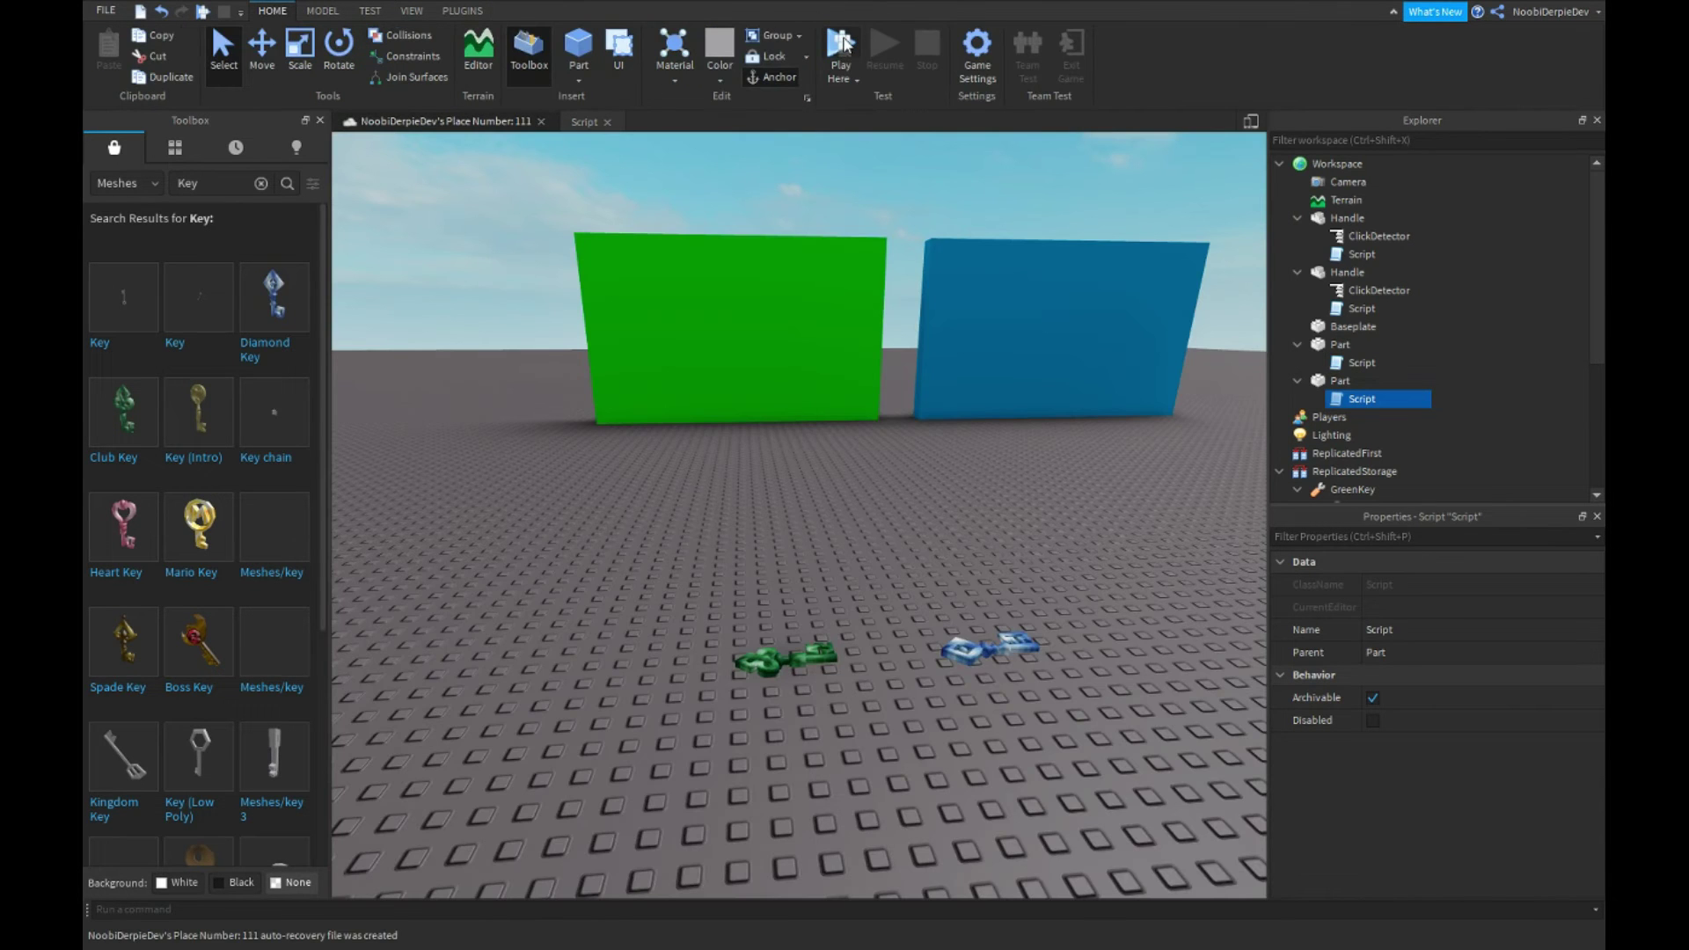
{"action": "left_click", "coordinate": [842, 44]}
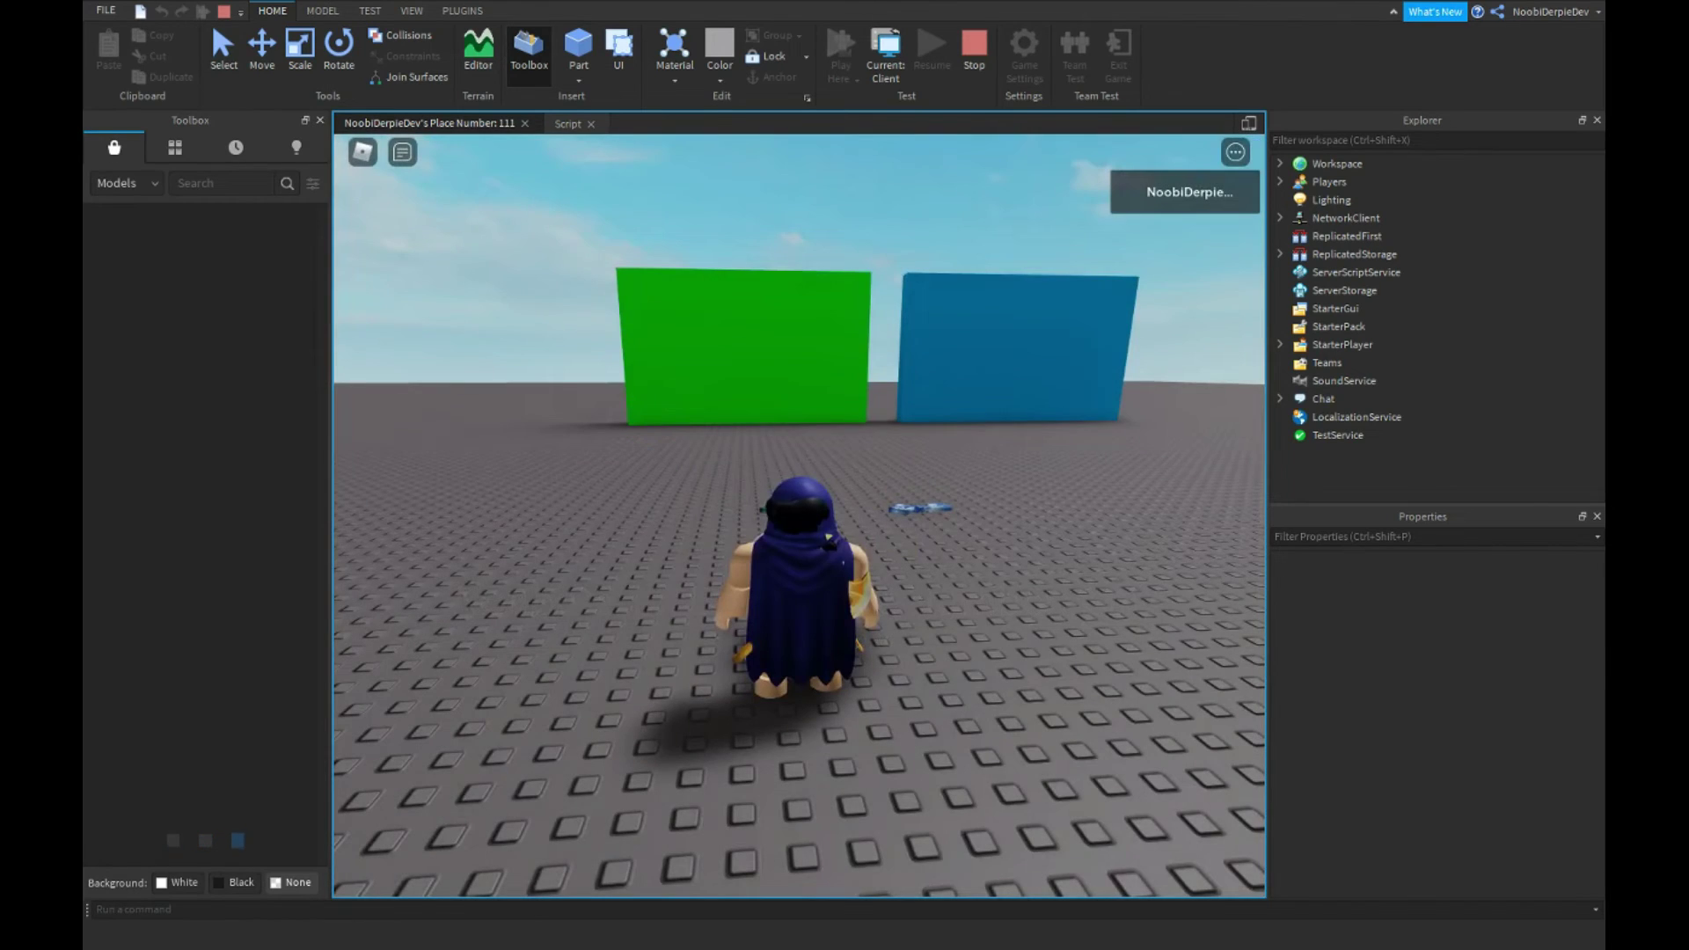
{"action": "scroll", "coordinate": [832, 496], "scroll_direction": "up", "scroll_amount": 5}
Pick up both keys, equip BlueKey with 2, and walk into the blue wall to destroy it.
{"action": "key", "text": "w"}
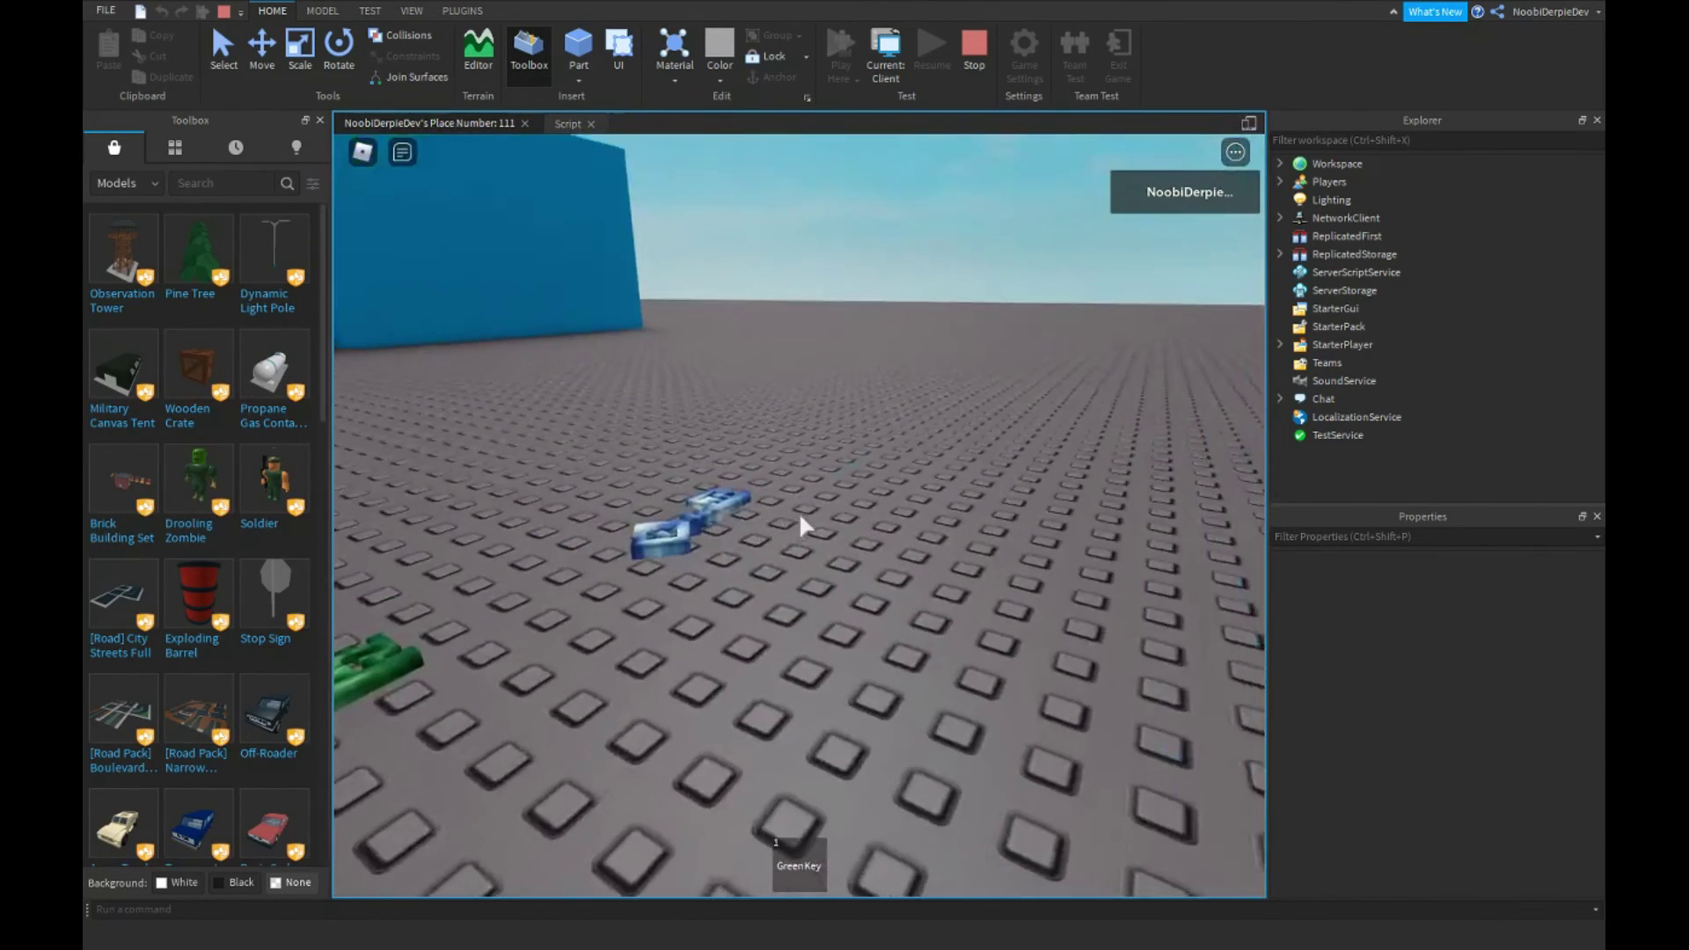
{"action": "key", "text": "w"}
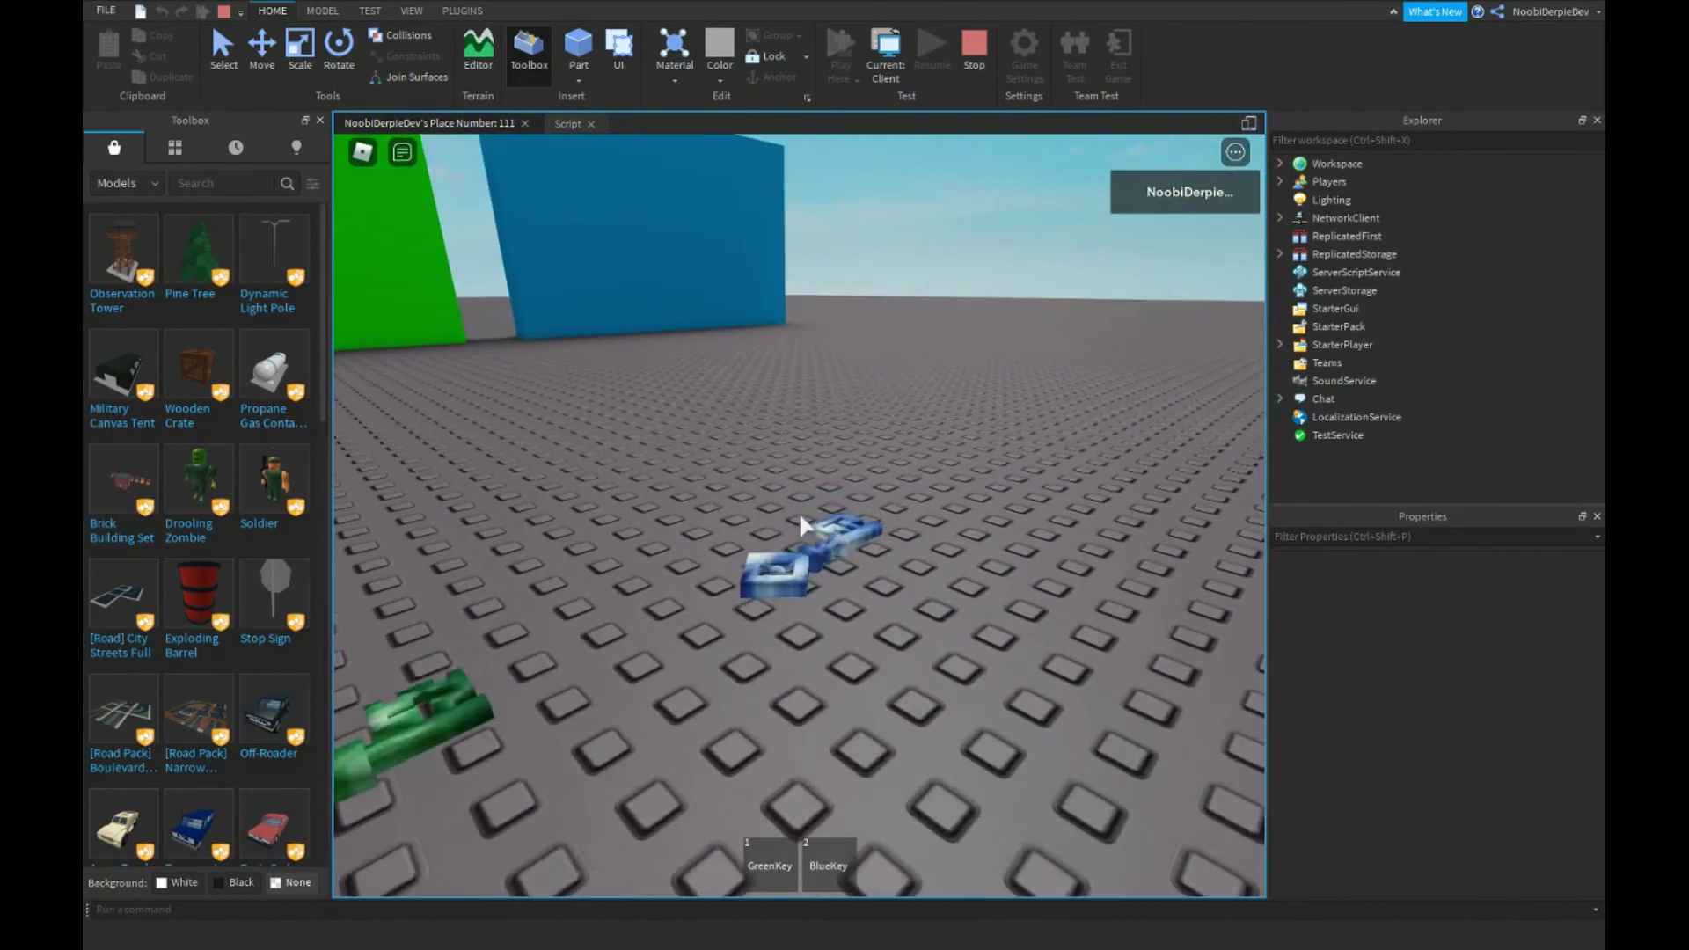
{"action": "key", "text": "1"}
{"action": "scroll", "coordinate": [799, 517], "scroll_direction": "down", "scroll_amount": 5}
{"action": "scroll", "coordinate": [801, 516], "scroll_direction": "down", "scroll_amount": 5}
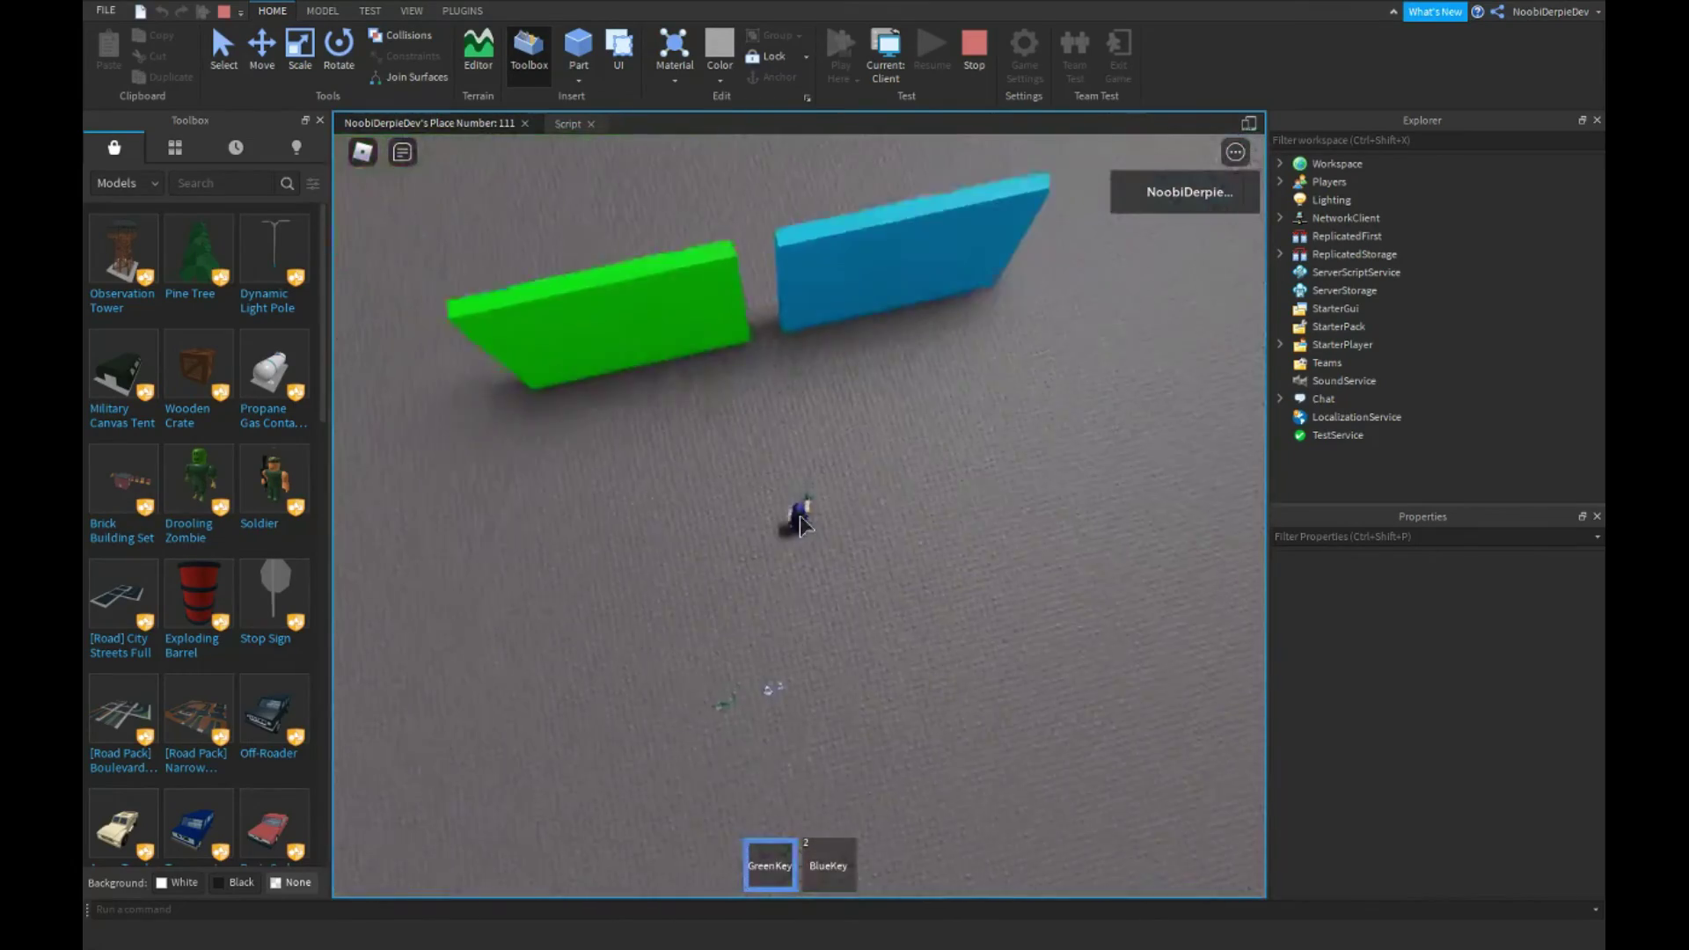
{"action": "scroll", "coordinate": [802, 524], "scroll_direction": "up", "scroll_amount": 3}
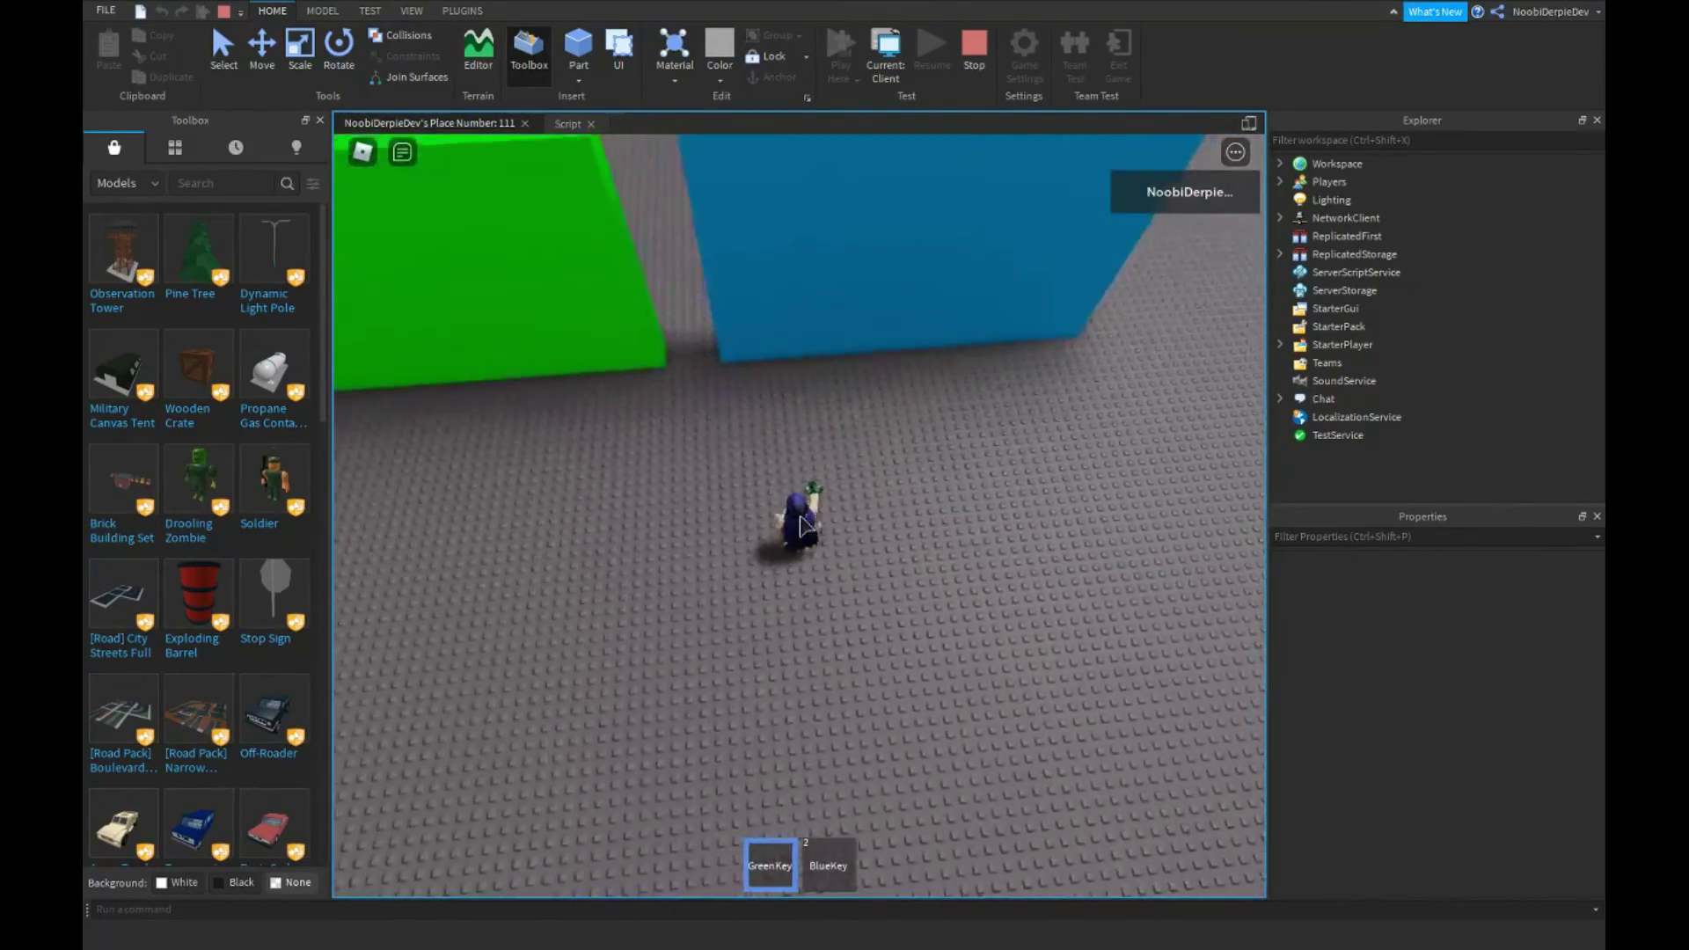
{"action": "key", "text": "w"}
{"action": "right_click_drag", "start_coordinate": [990, 491], "coordinate": [990, 492]}
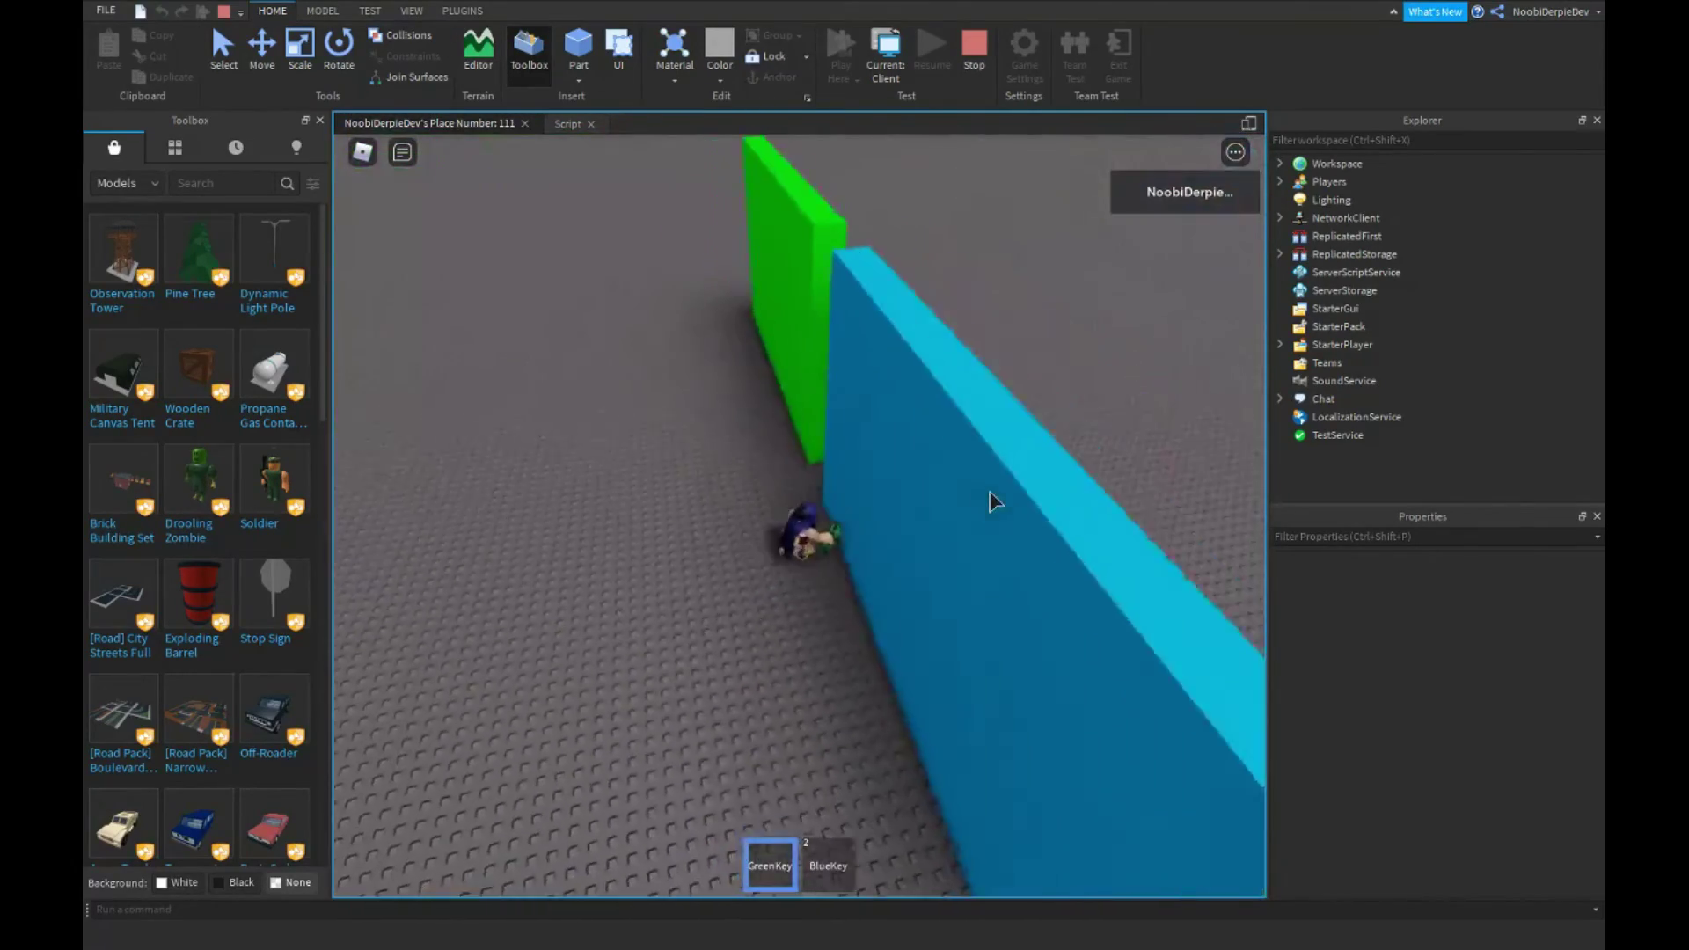
{"action": "key", "text": "shift"}
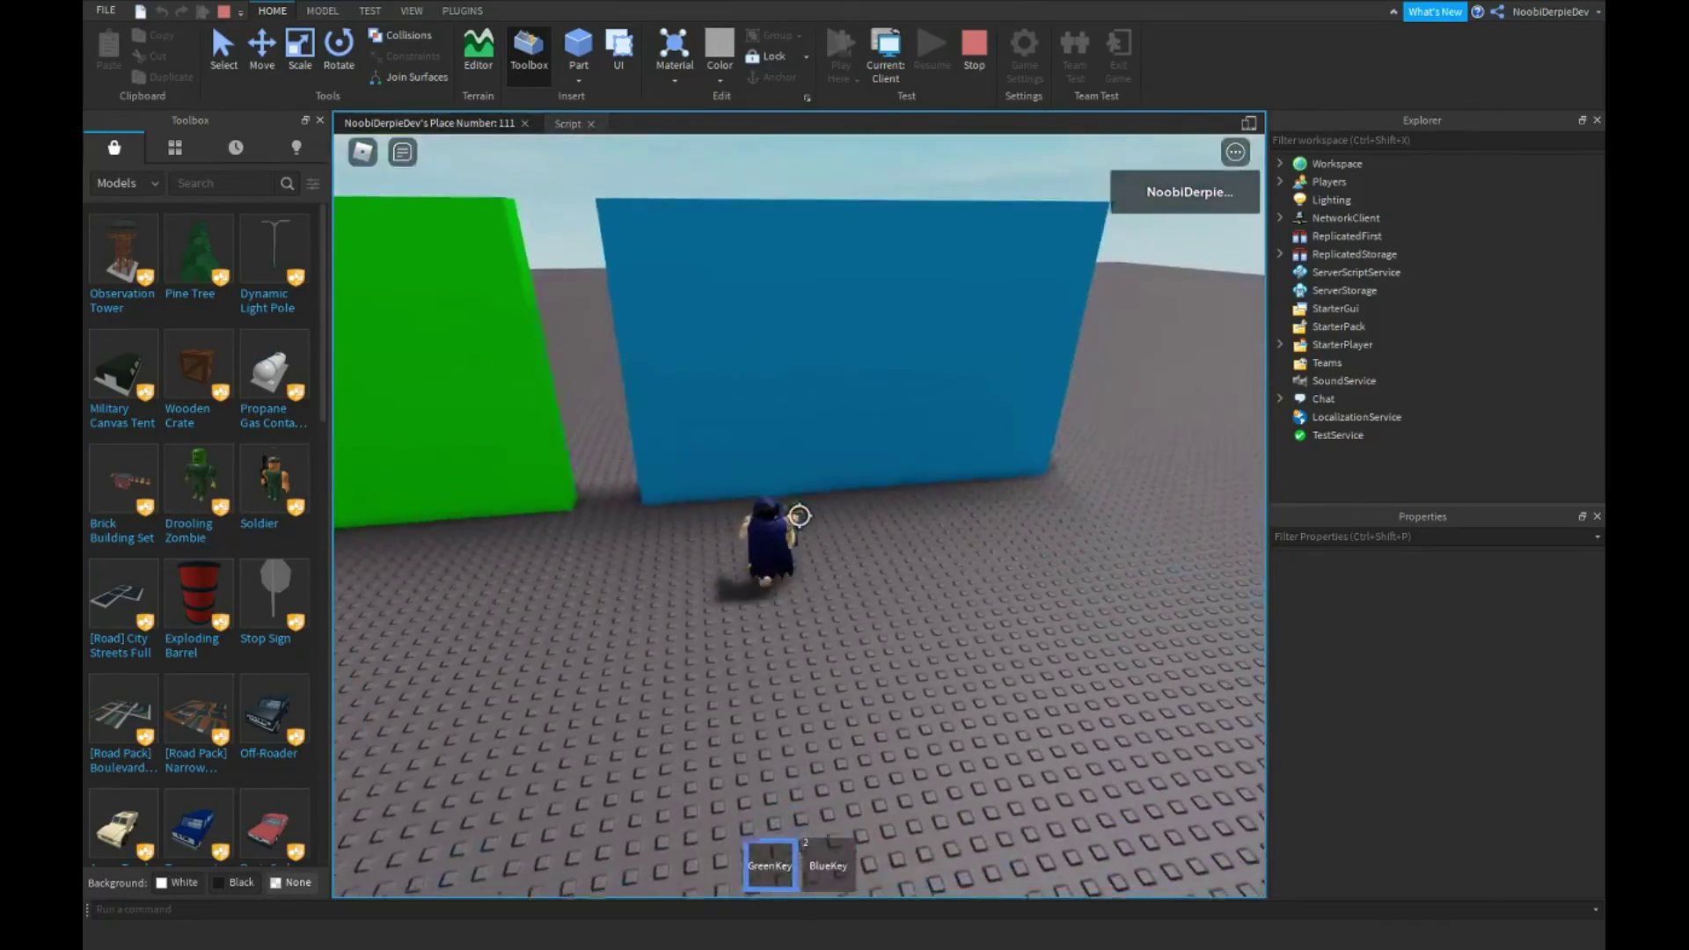
{"action": "key", "text": "2"}
{"action": "key", "text": "w"}
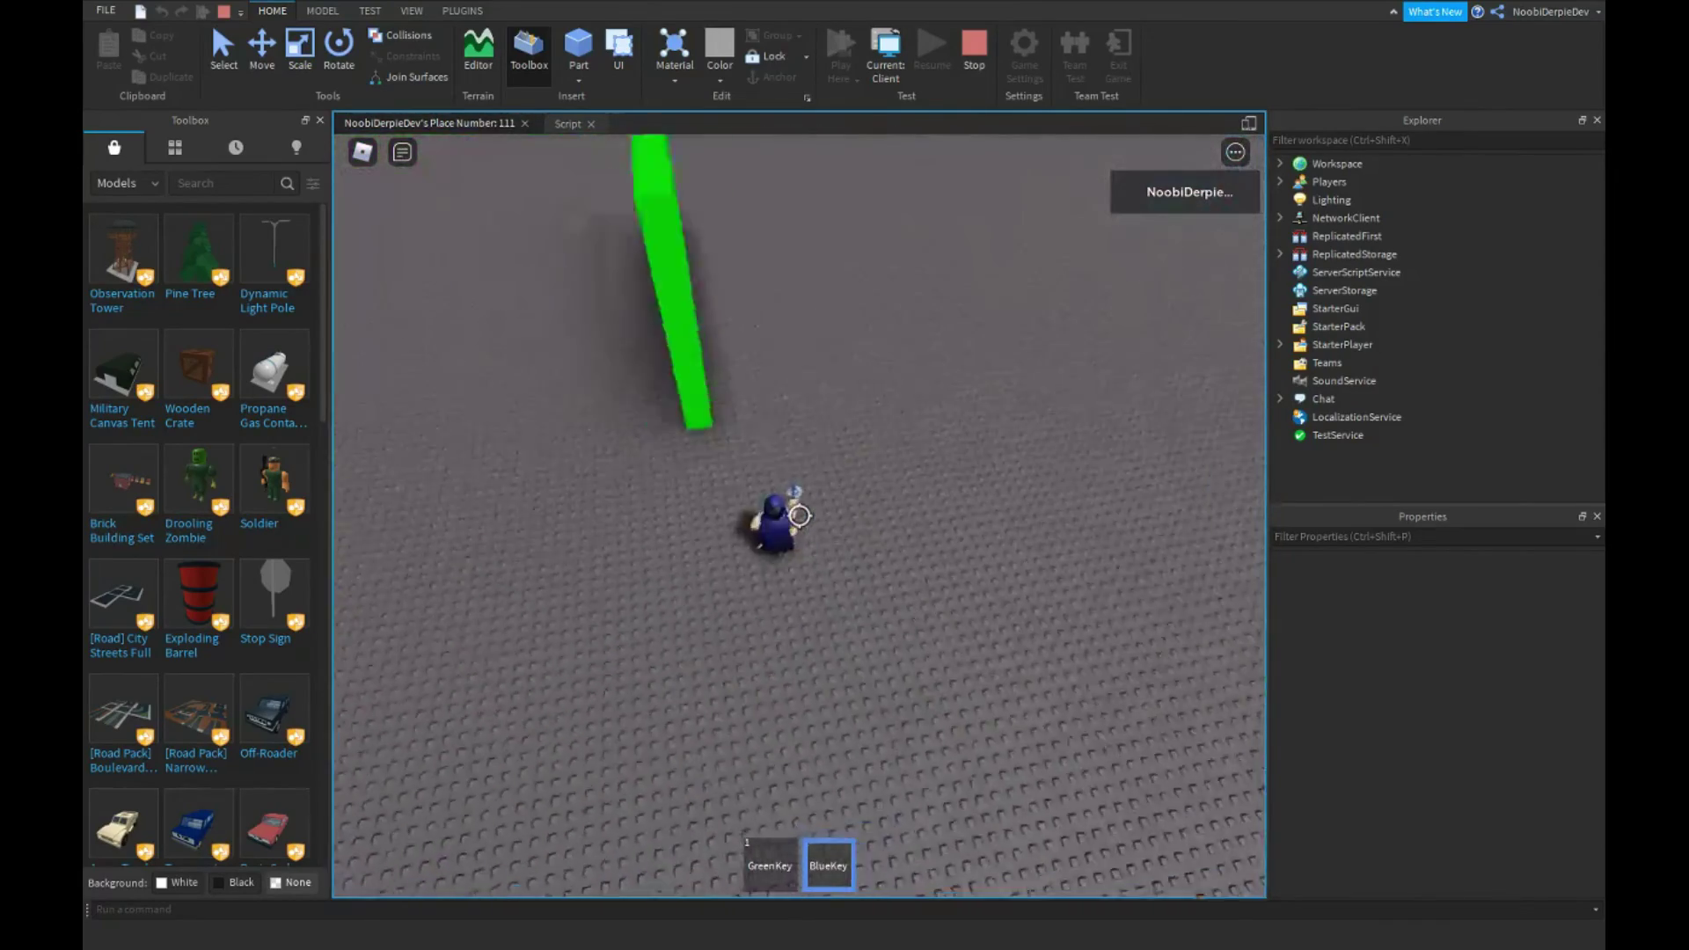
Walk up to the green wall with GreenKey equipped via 1 to touch it.
{"action": "key", "text": "w"}
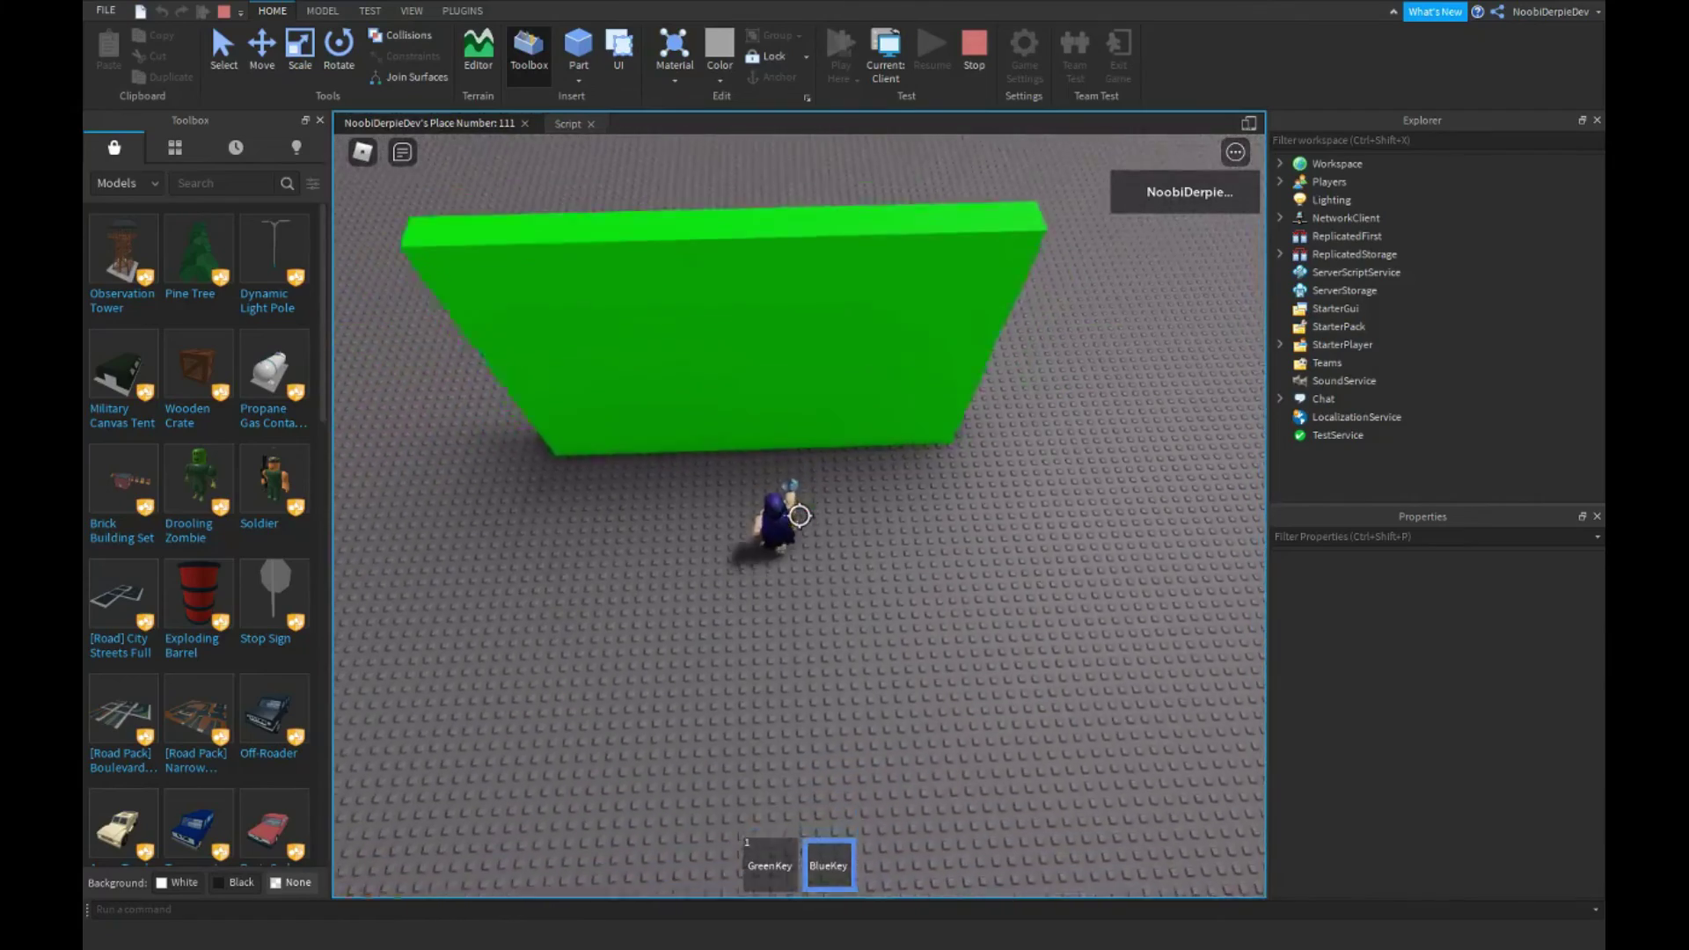
{"action": "key", "text": "1"}
{"action": "right_click_drag", "start_coordinate": [798, 515], "coordinate": [862, 541]}
{"action": "scroll", "coordinate": [861, 541], "scroll_direction": "up", "scroll_amount": 3}
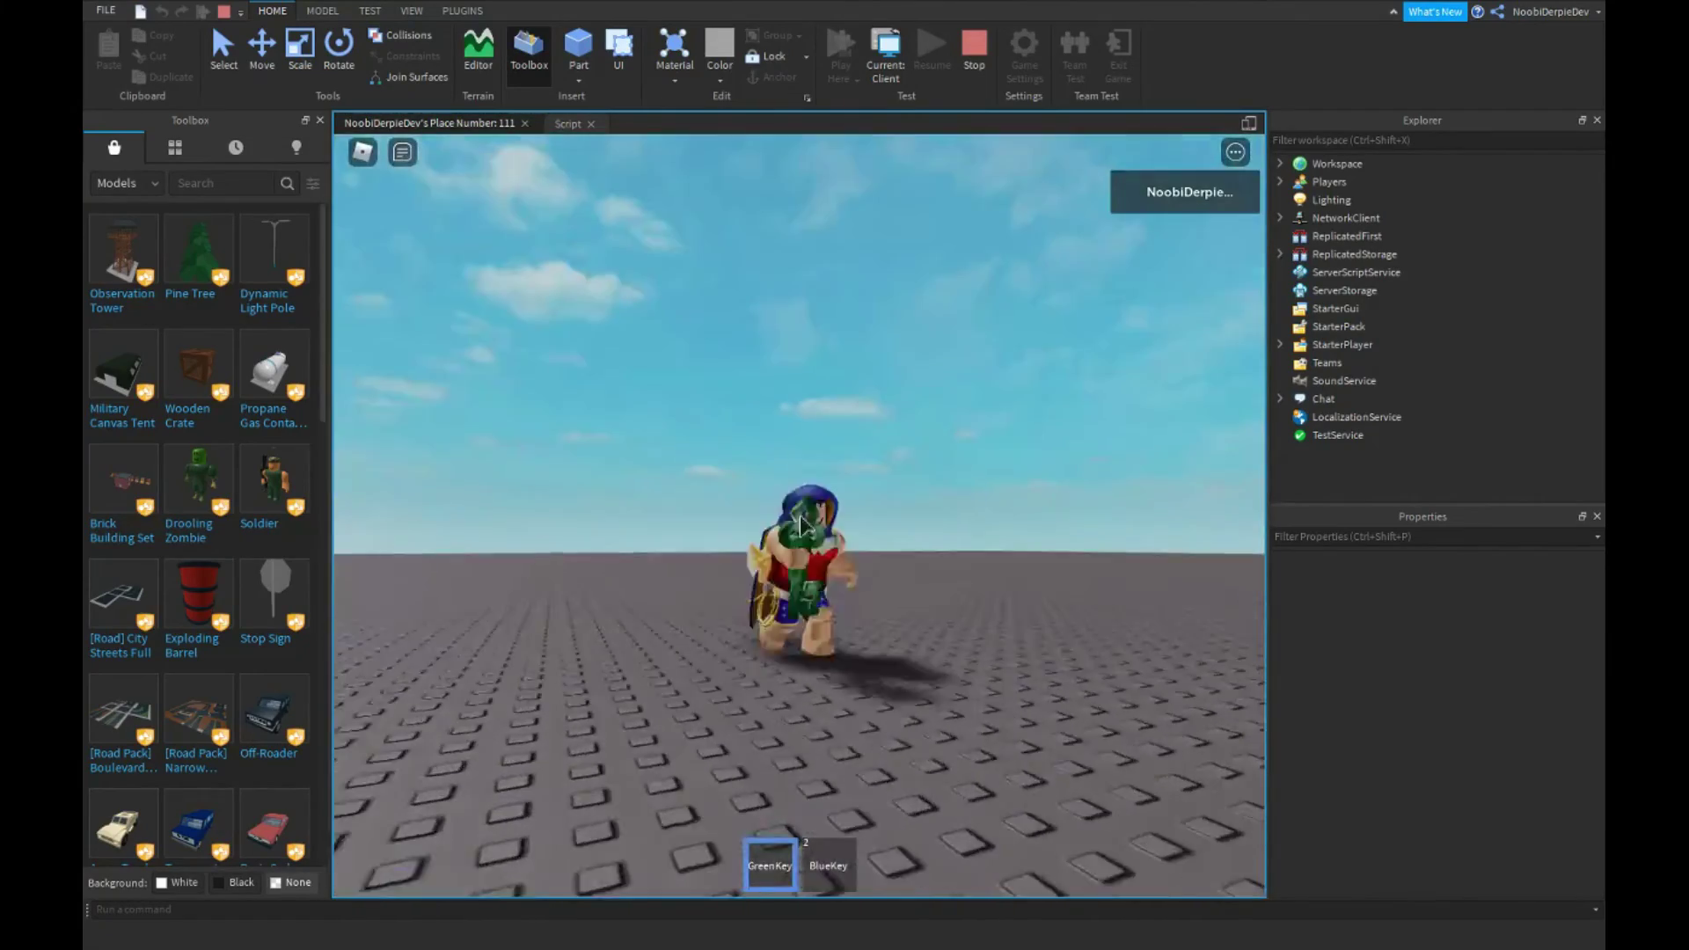
{"action": "key", "text": "w"}
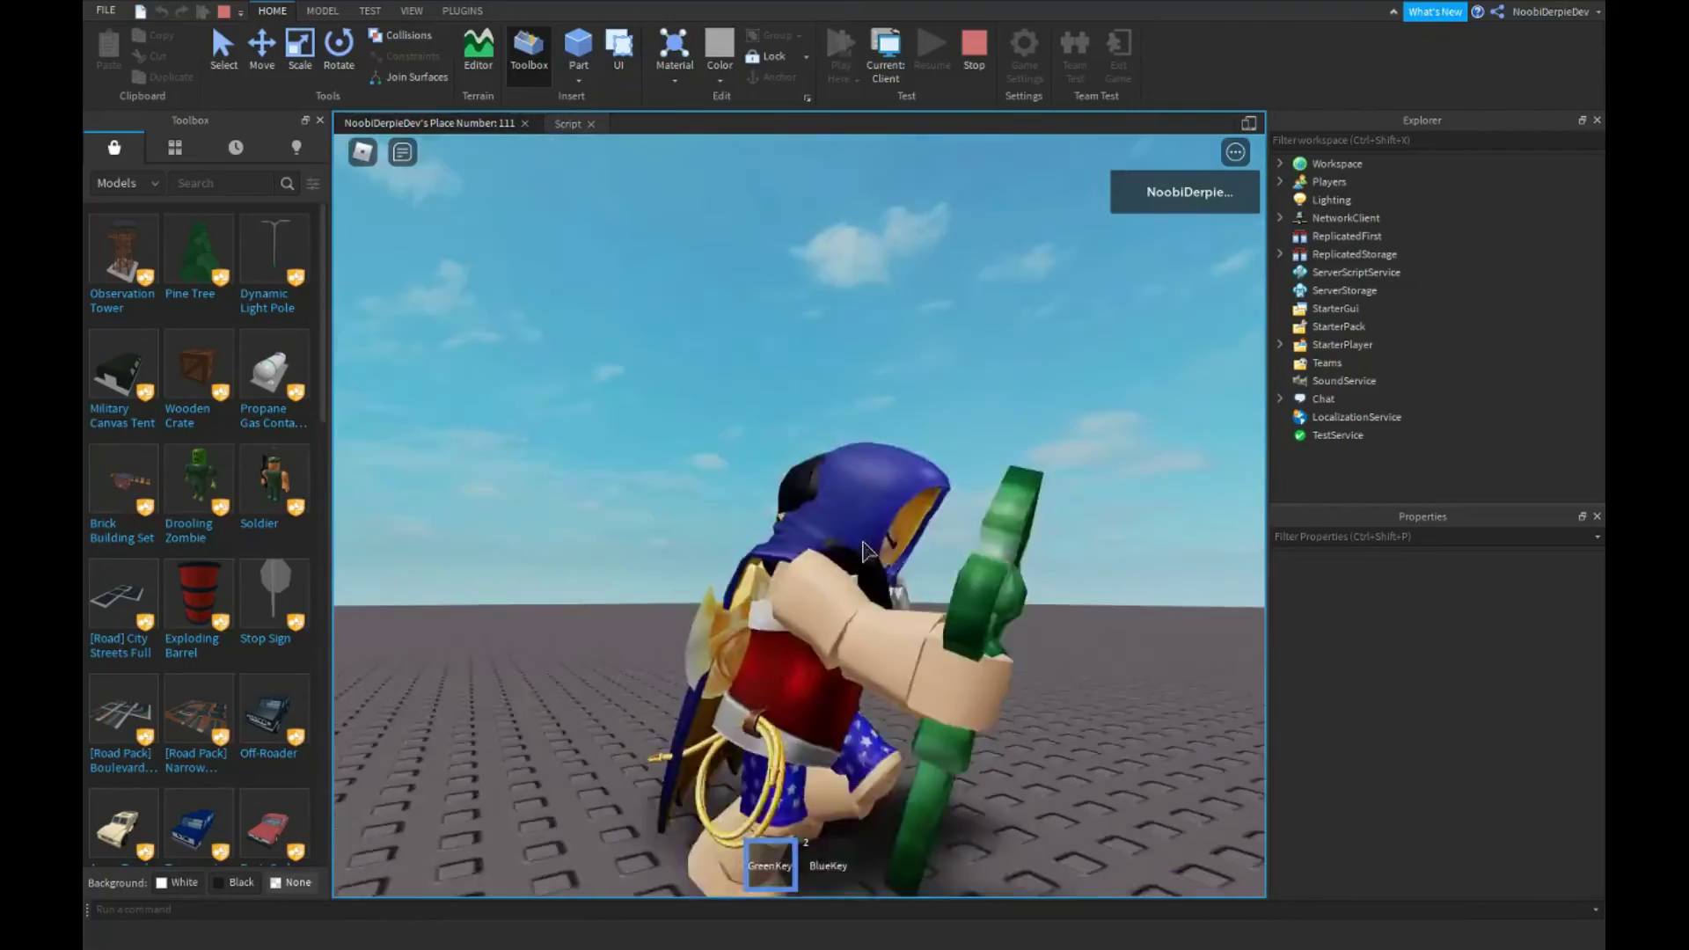
{"action": "scroll", "coordinate": [861, 543], "scroll_direction": "up", "scroll_amount": 3}
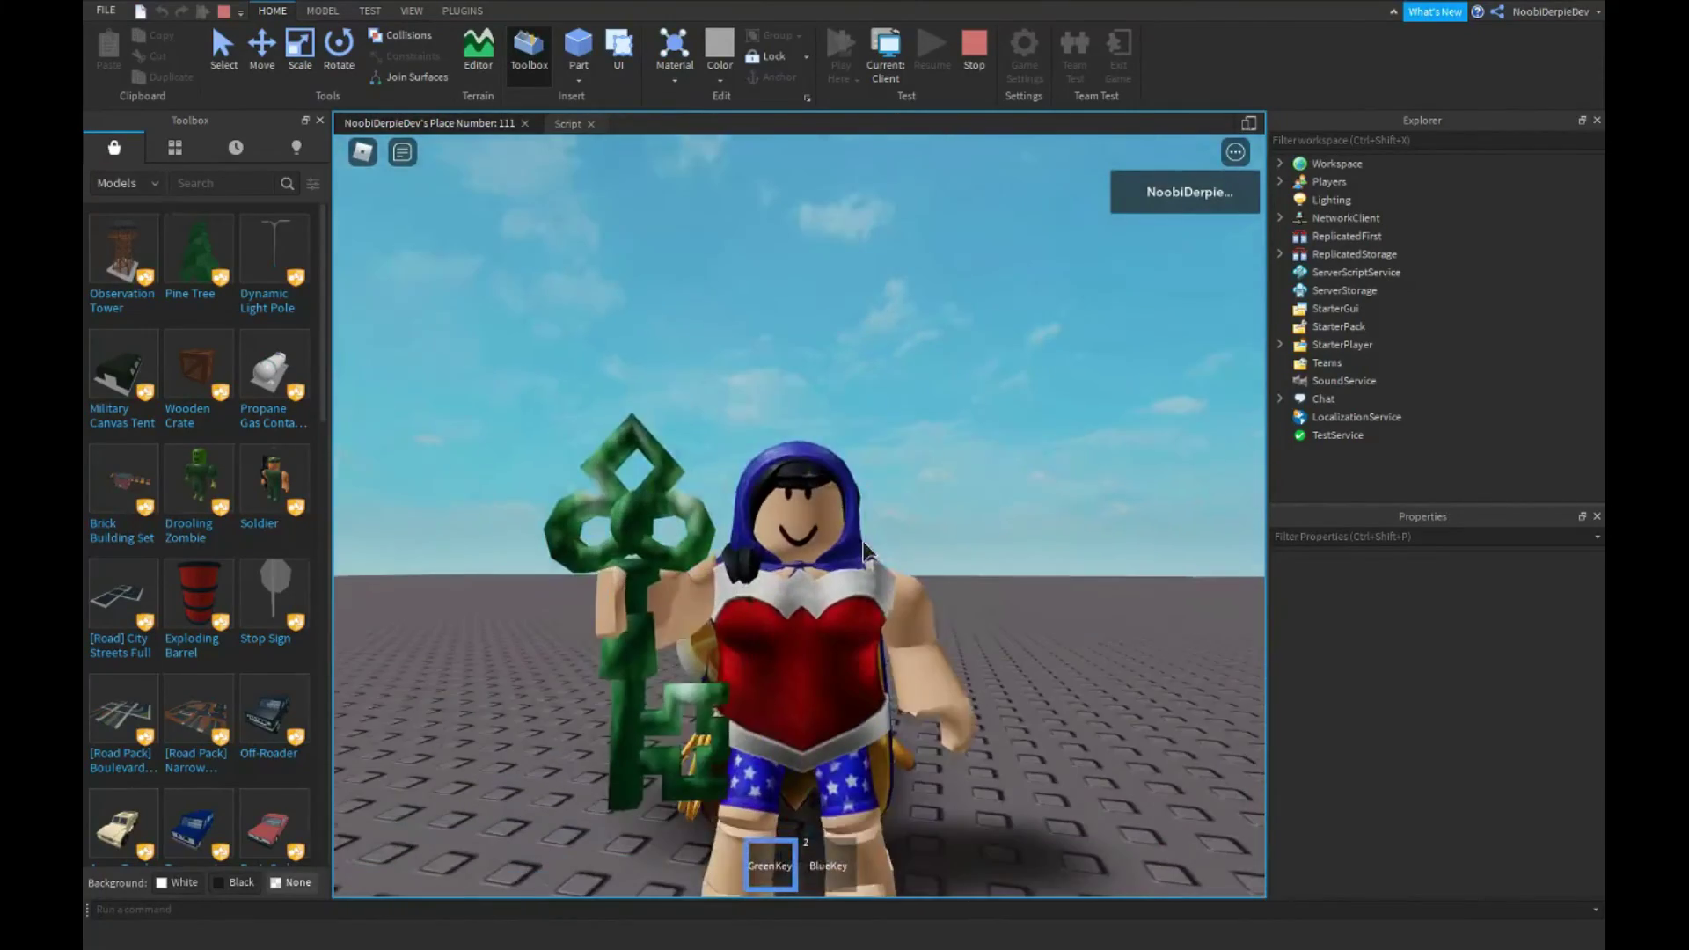
{"action": "key", "text": "w"}
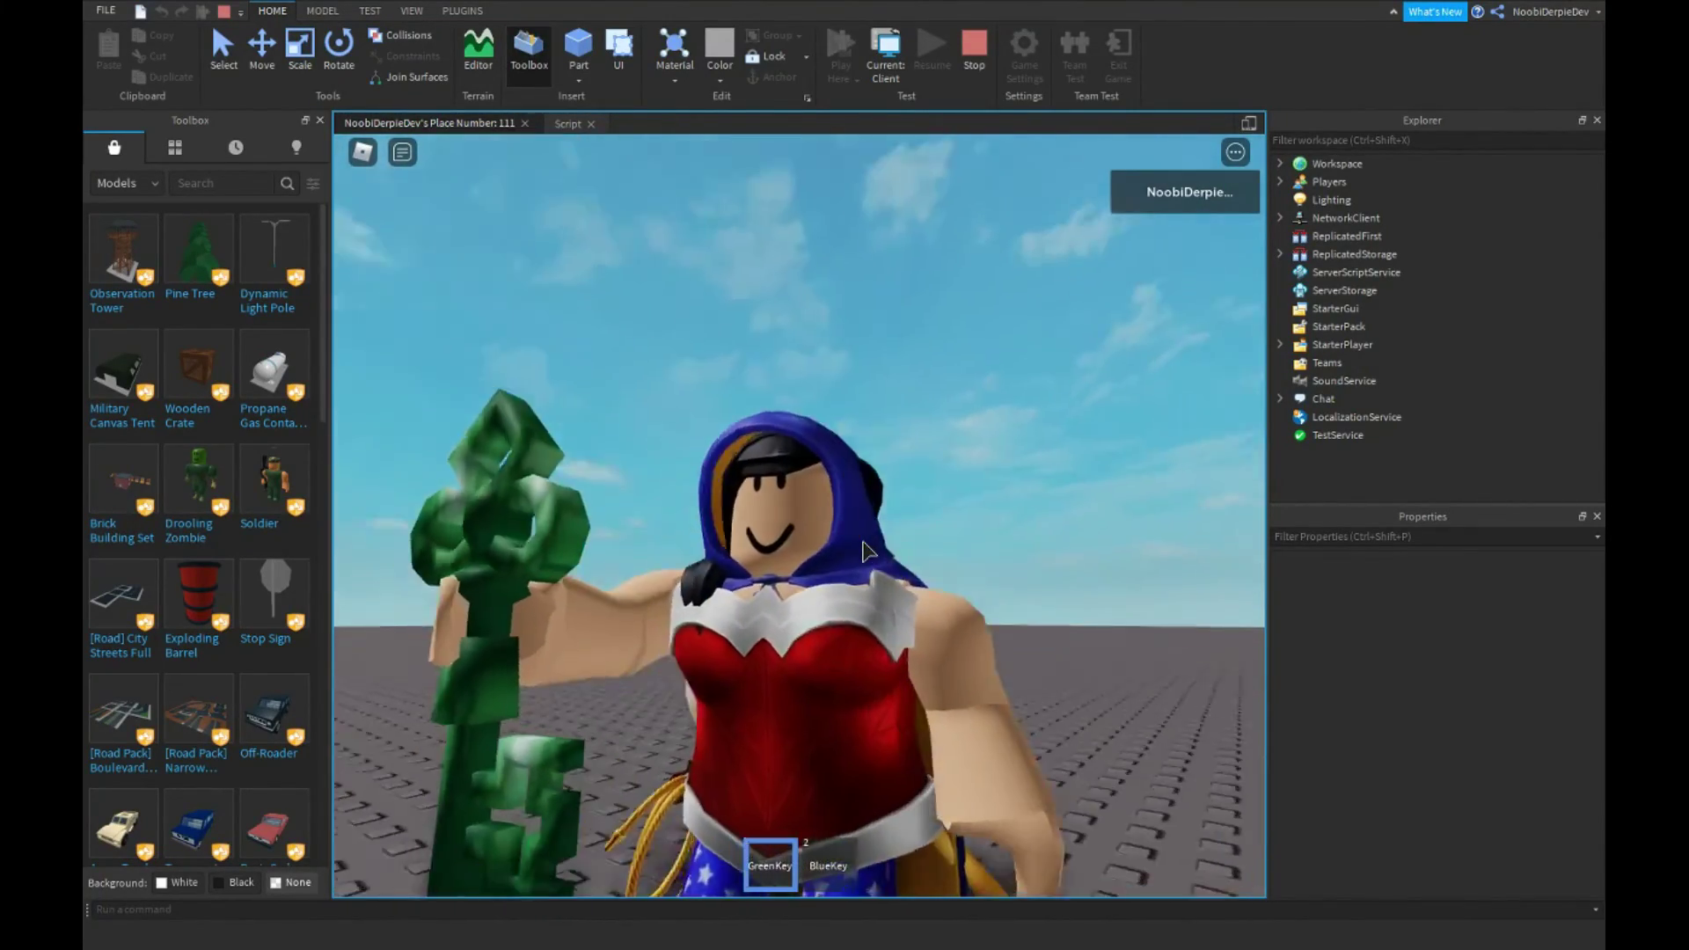
{"action": "scroll", "coordinate": [868, 552], "scroll_direction": "down", "scroll_amount": 3}
{"action": "key", "text": "s"}
{"action": "key", "text": "1"}
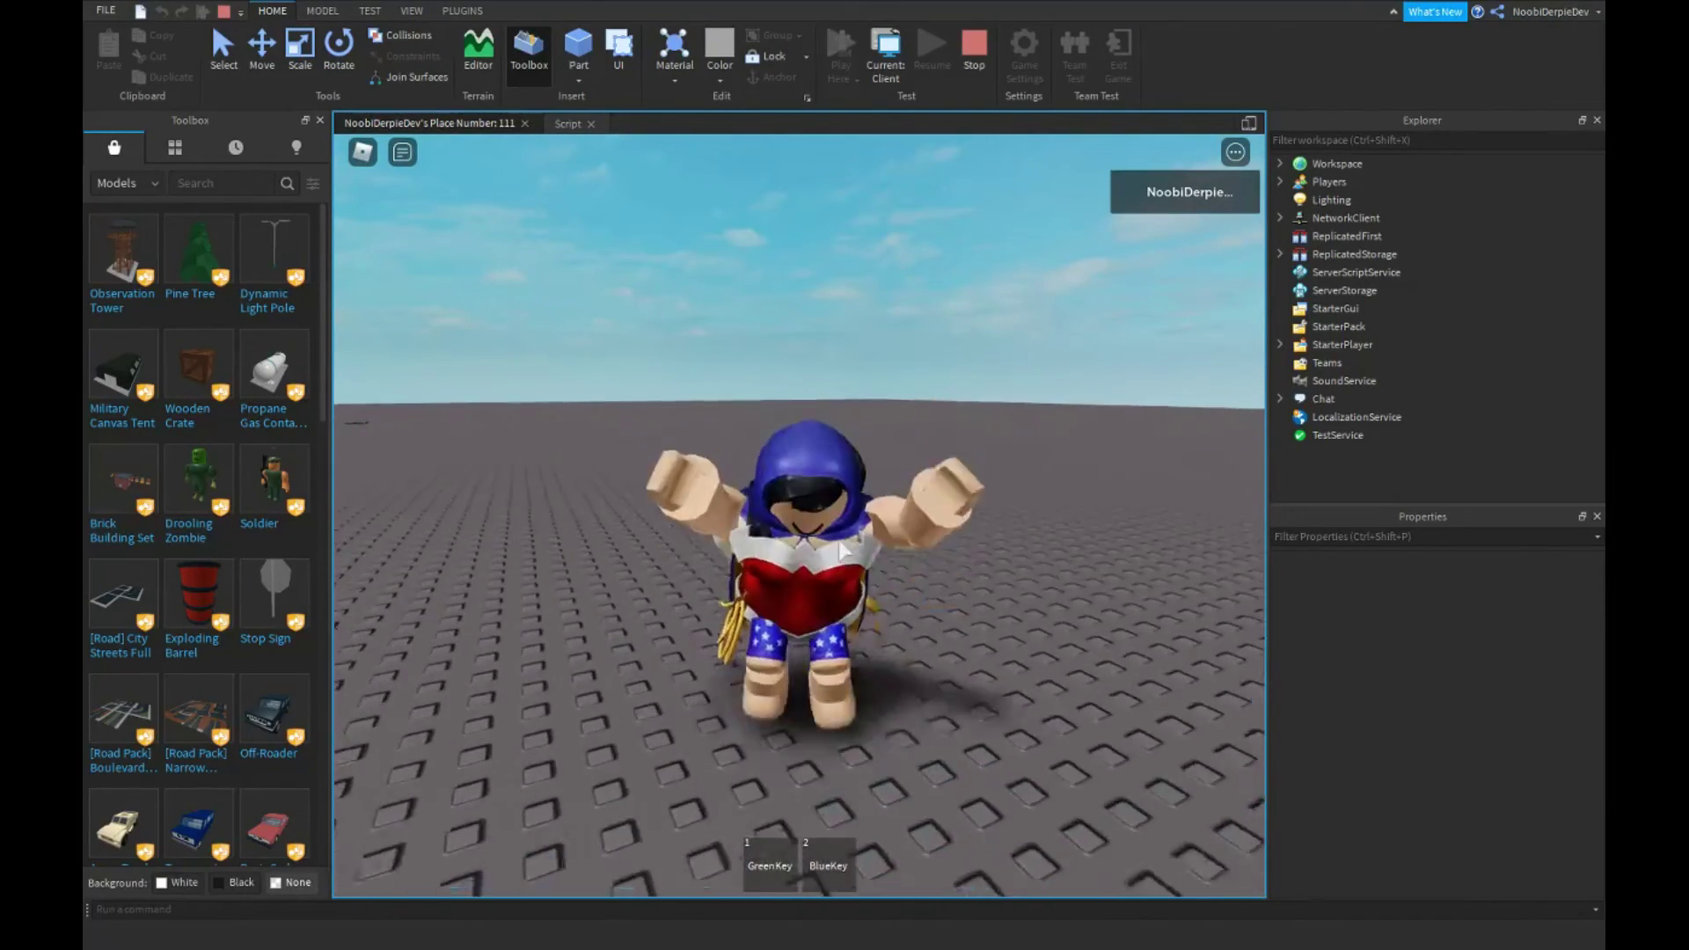
{"action": "key", "text": "space"}
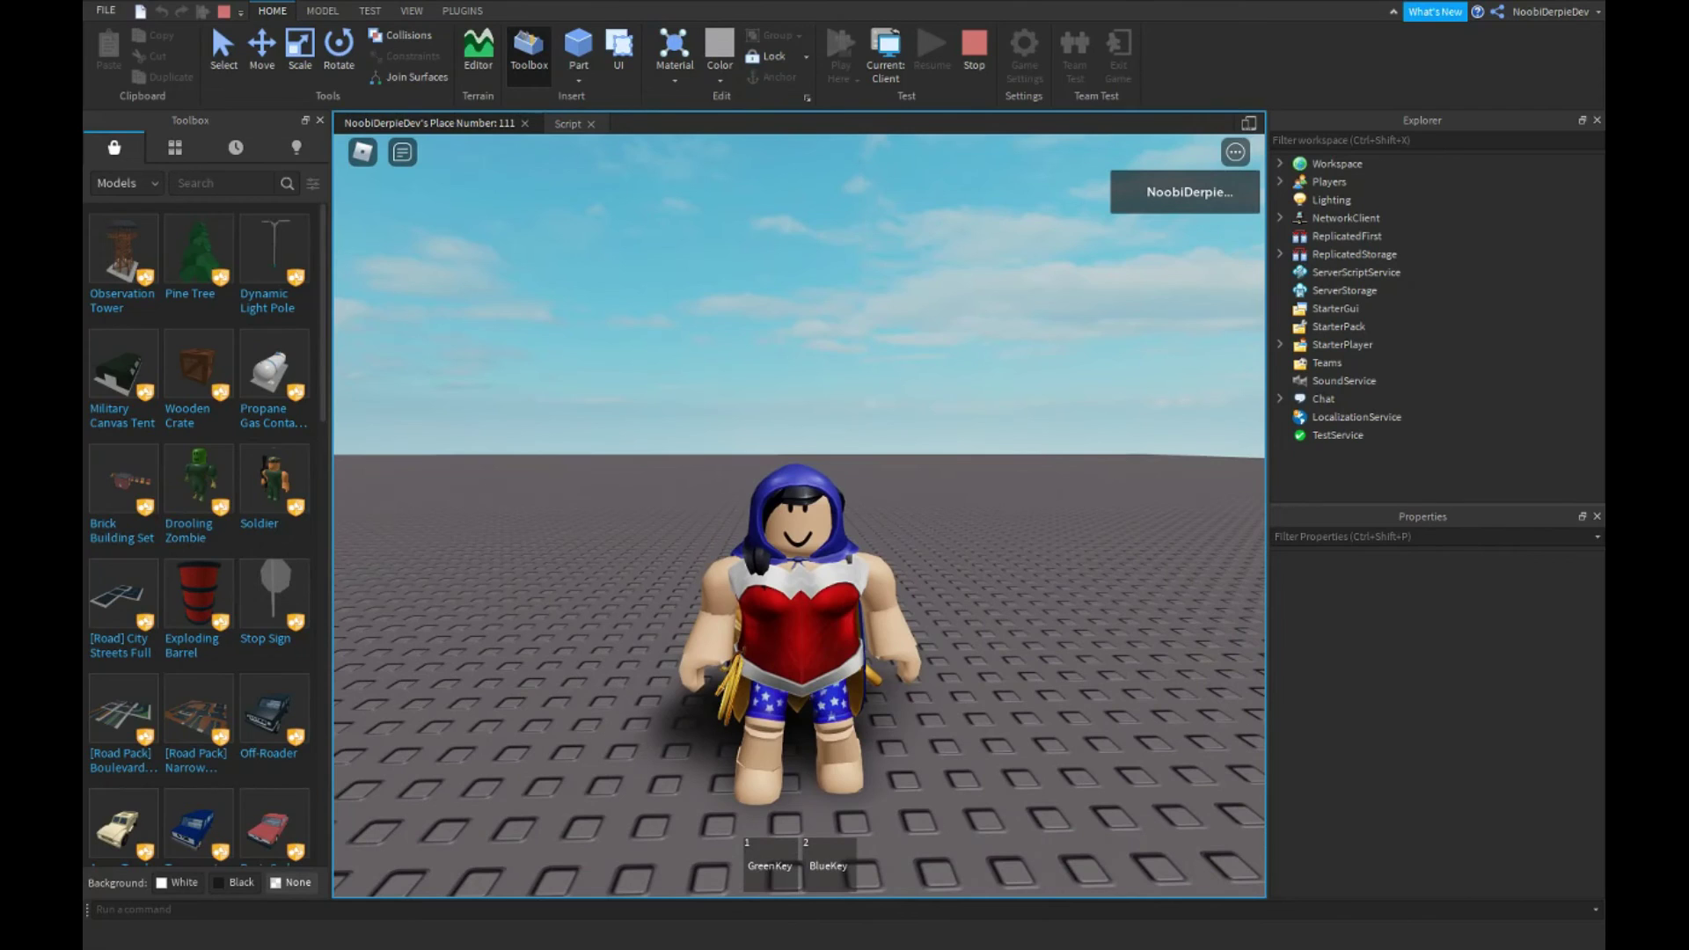
{"action": "key", "text": "space"}
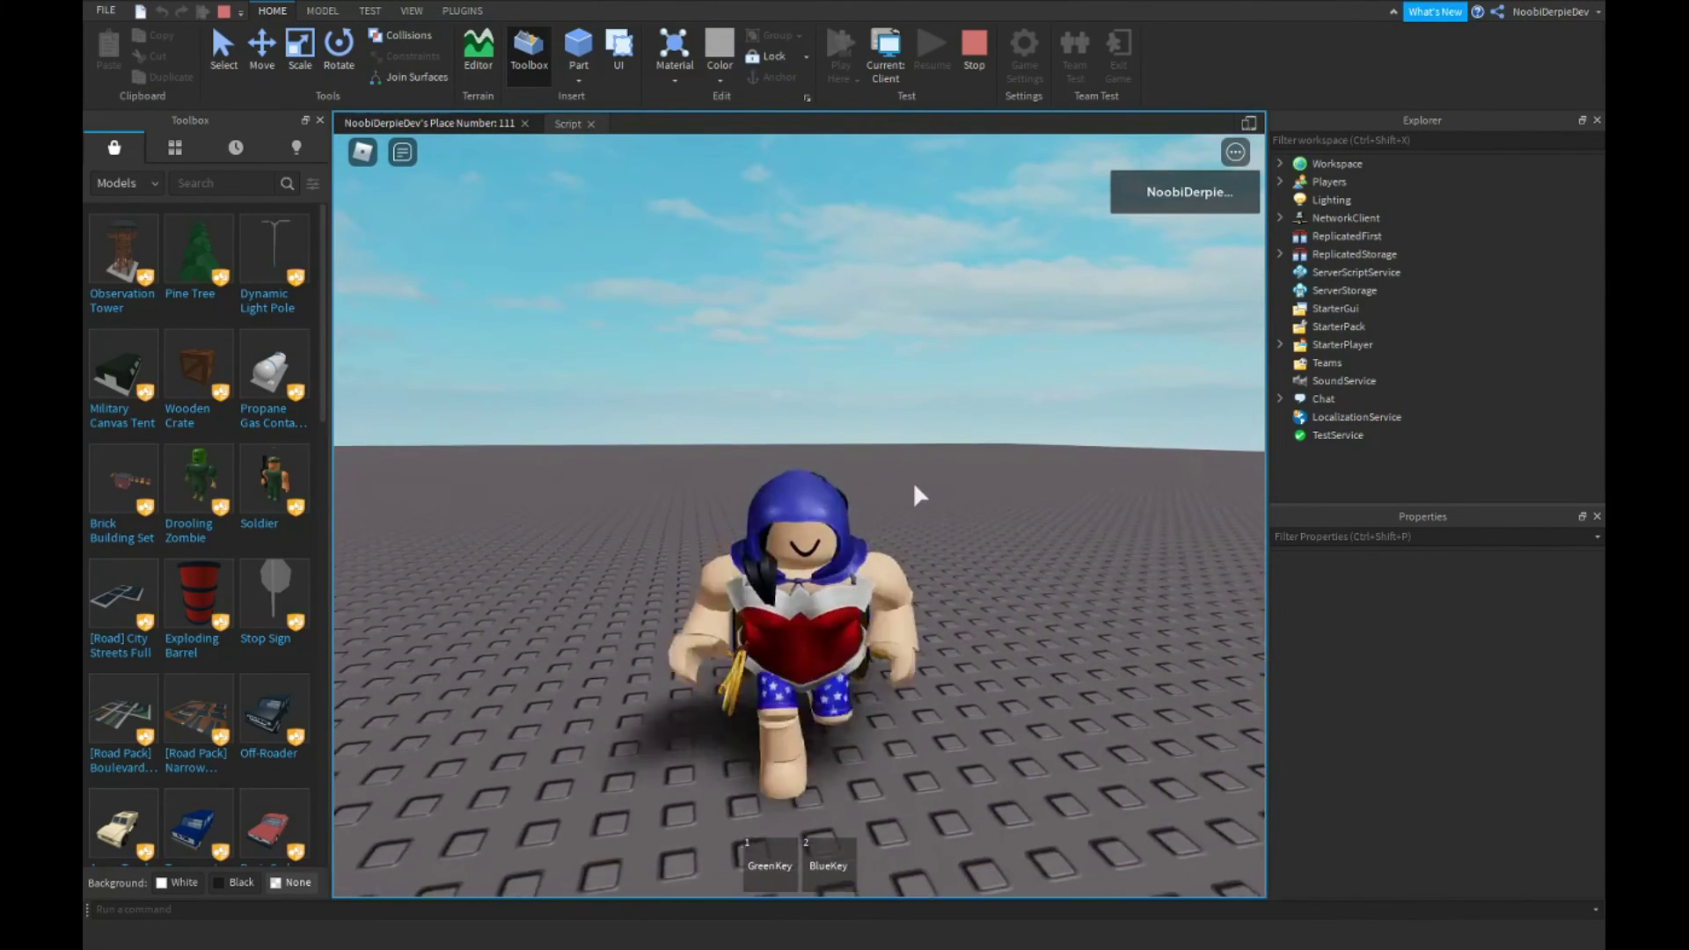
{"action": "key", "text": "space"}
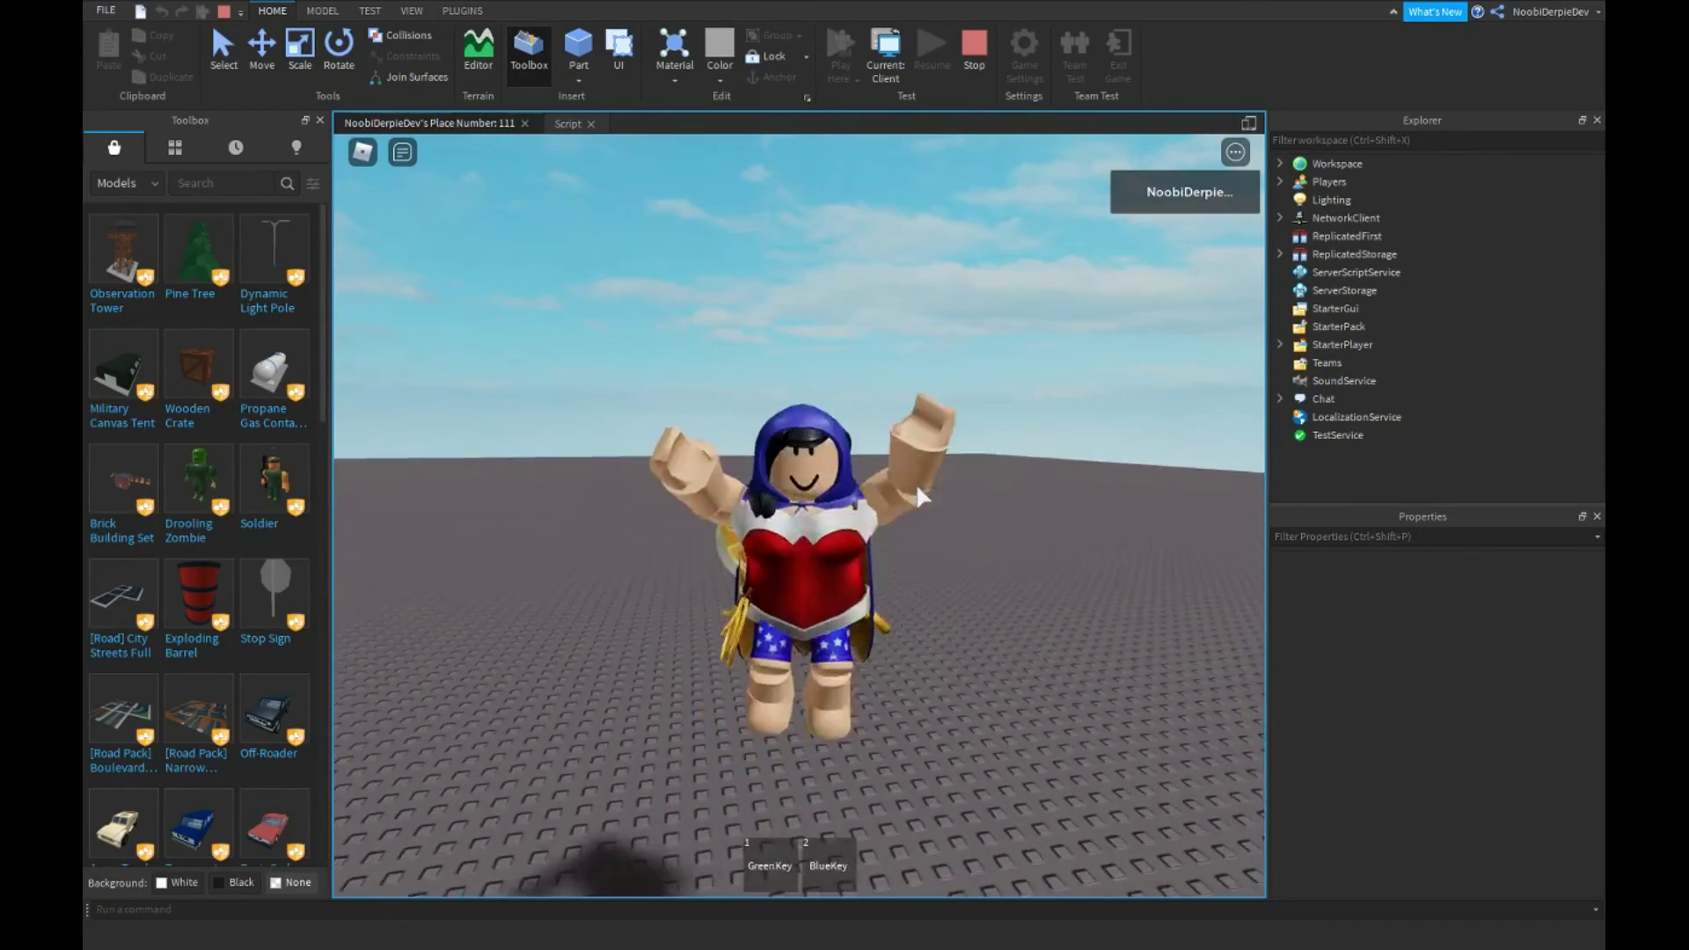
{"action": "key", "text": "space"}
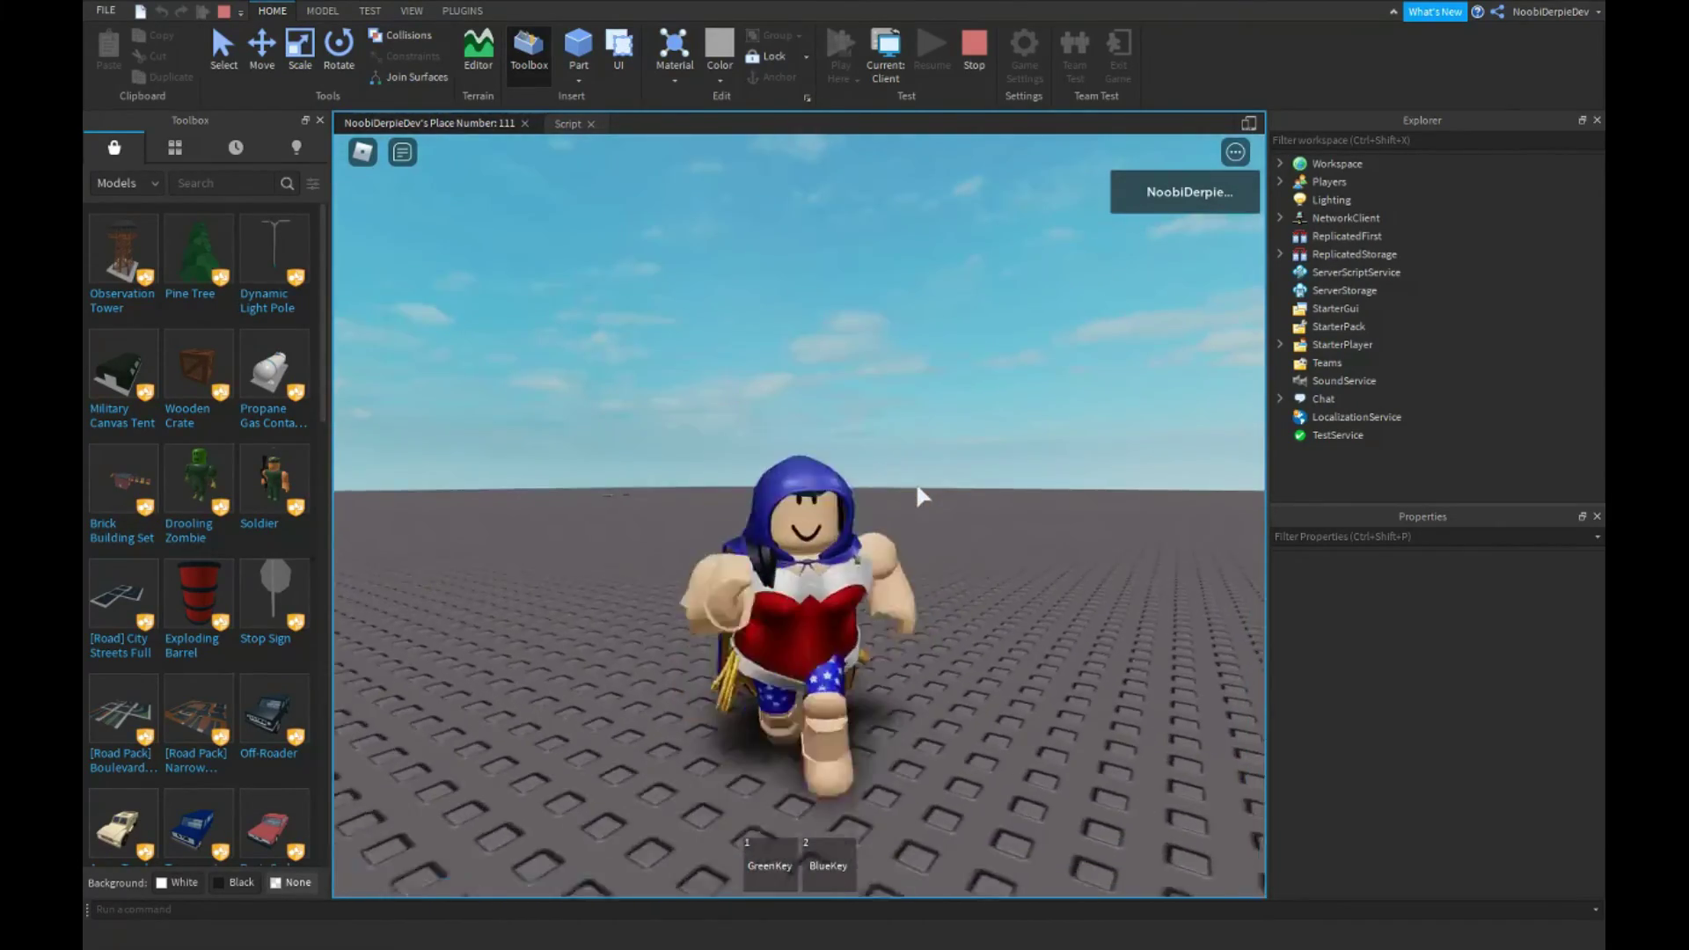
{"action": "scroll", "coordinate": [918, 485], "scroll_direction": "down", "scroll_amount": 3}
{"action": "scroll", "coordinate": [917, 487], "scroll_direction": "down", "scroll_amount": 2}
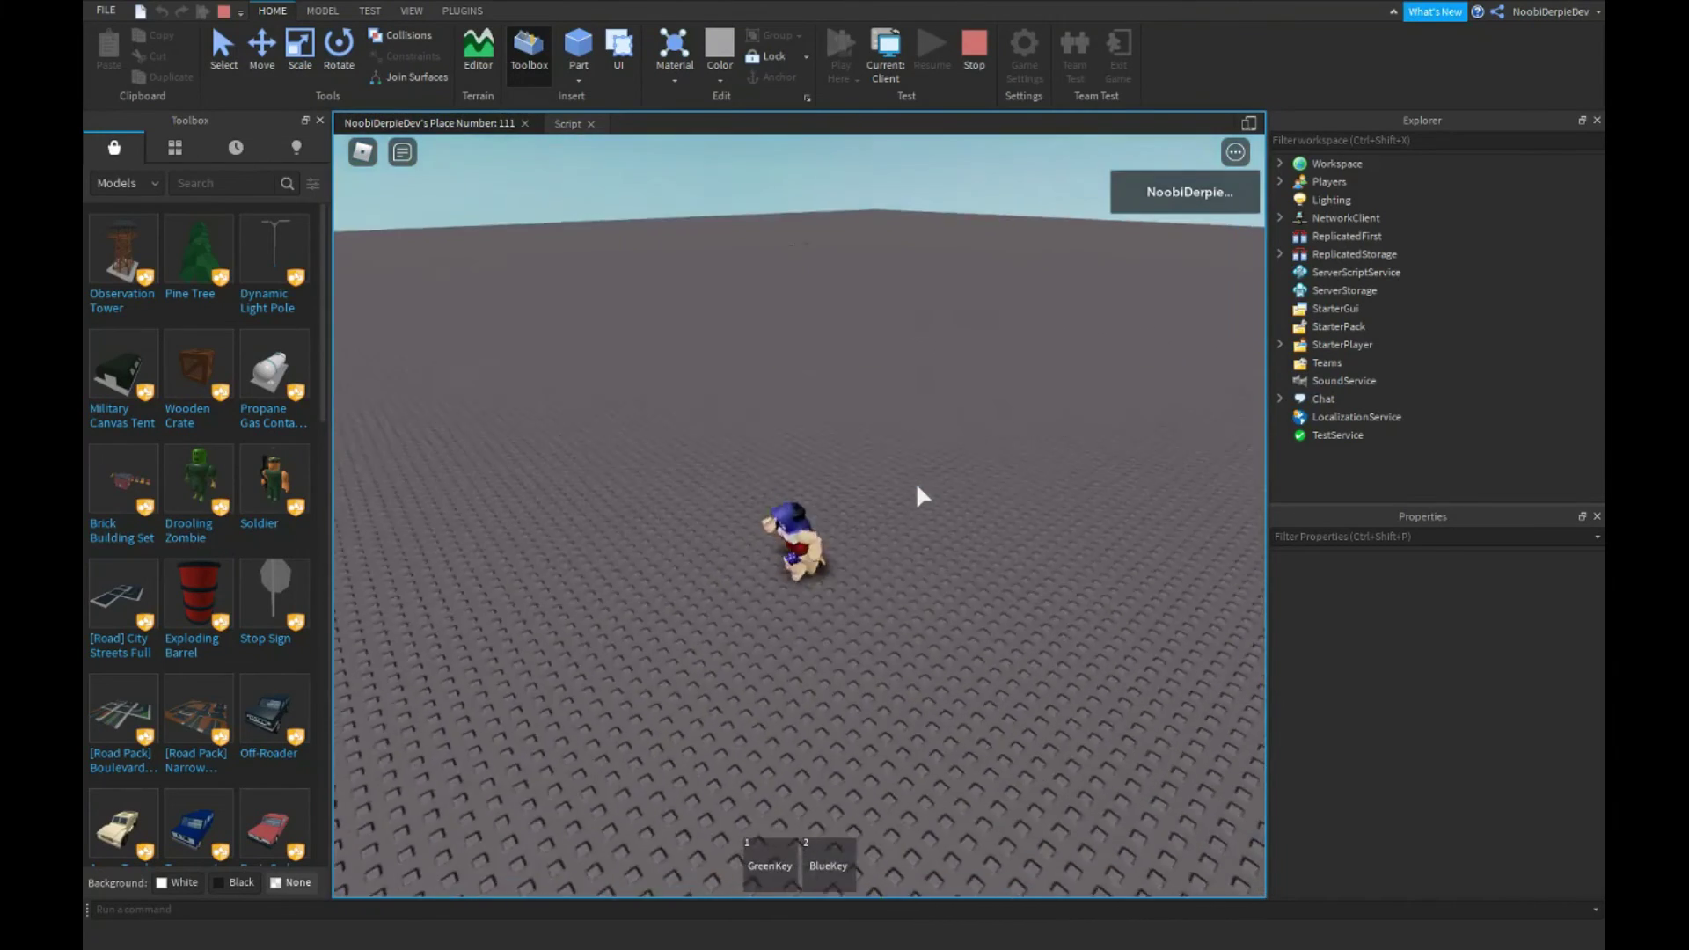
{"action": "scroll", "coordinate": [917, 487], "scroll_direction": "down", "scroll_amount": 5}
{"action": "scroll", "coordinate": [914, 483], "scroll_direction": "up", "scroll_amount": 3}
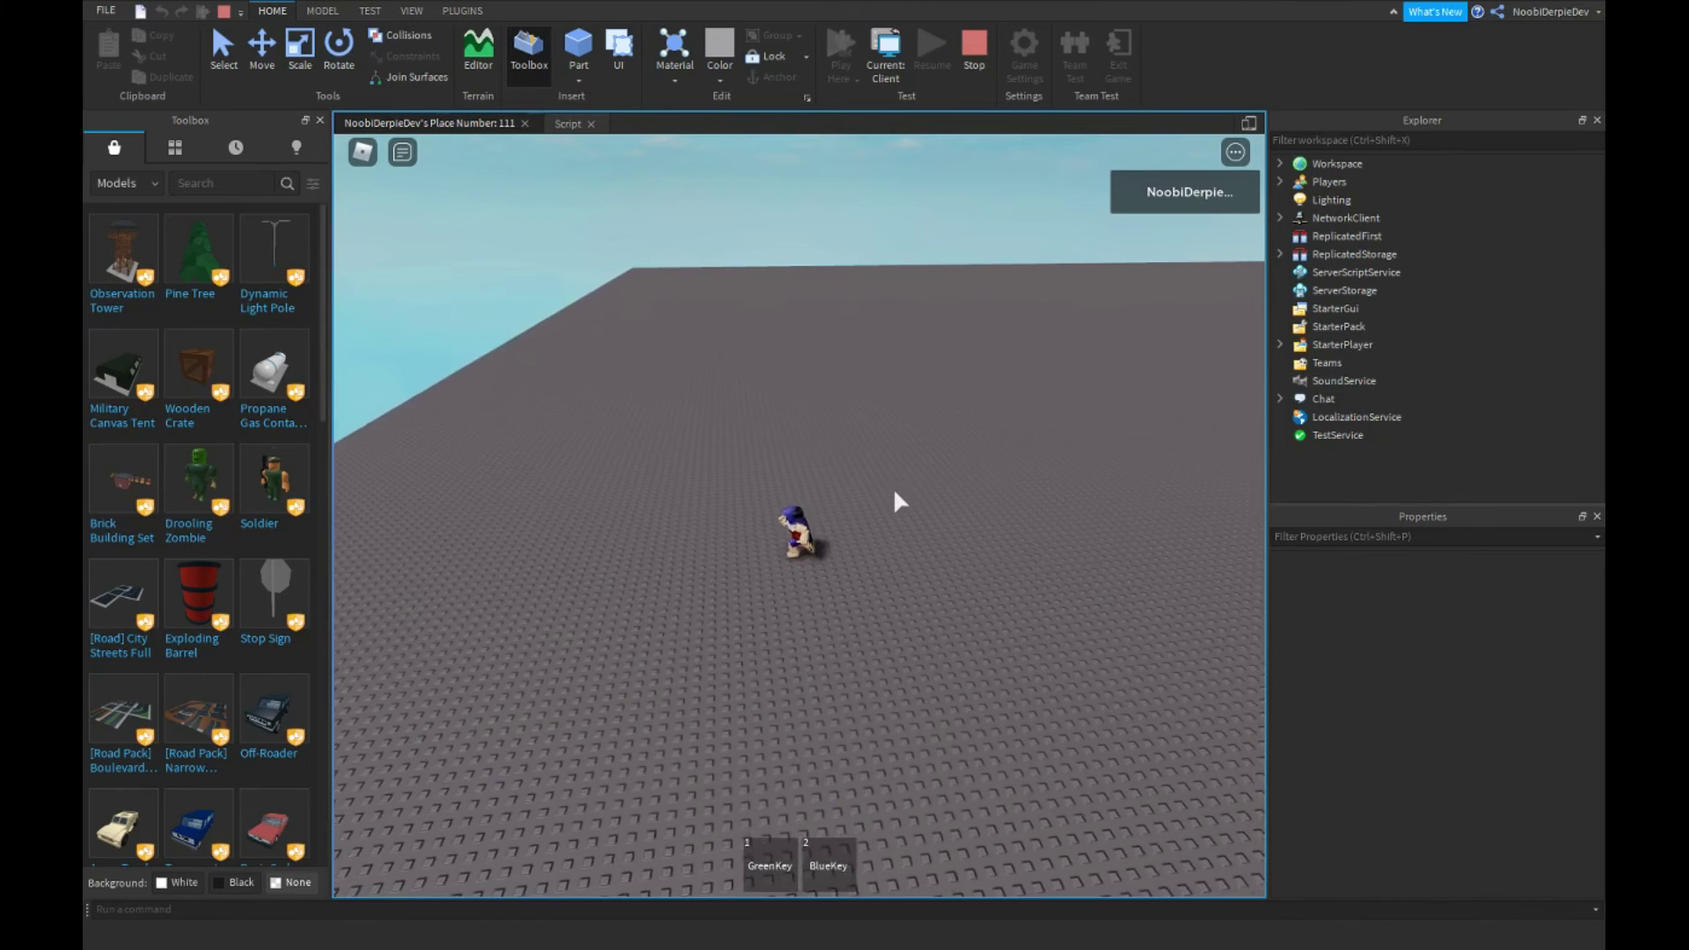
{"action": "right_click_drag", "start_coordinate": [894, 502], "coordinate": [892, 502]}
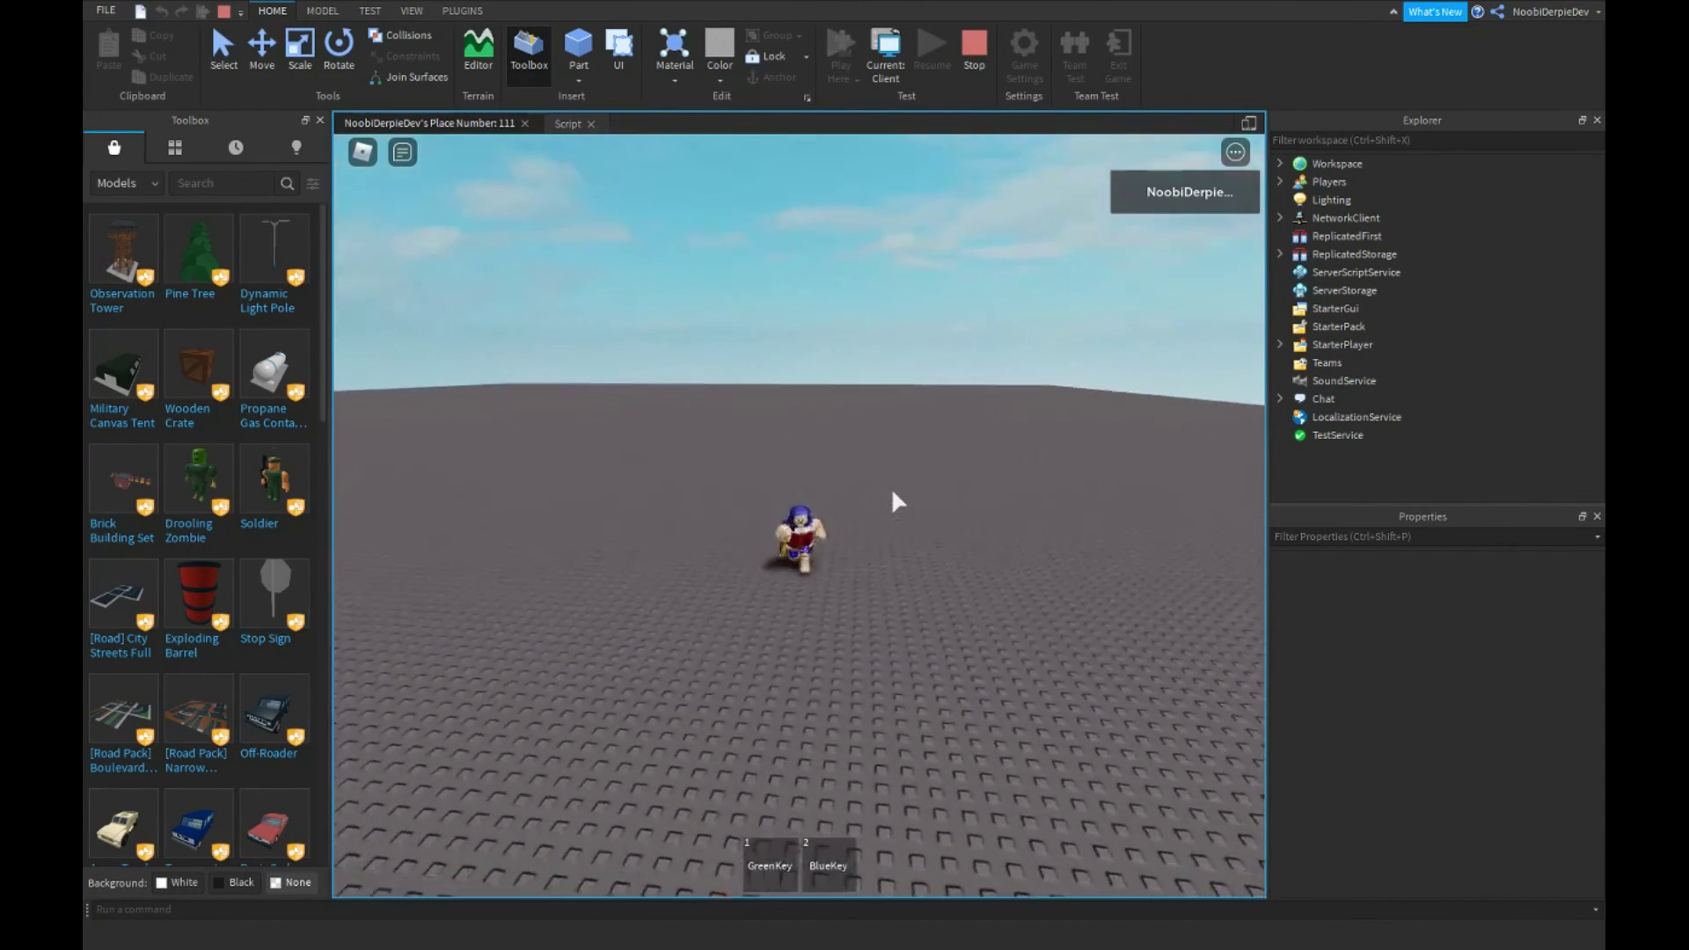
{"action": "key", "text": "space"}
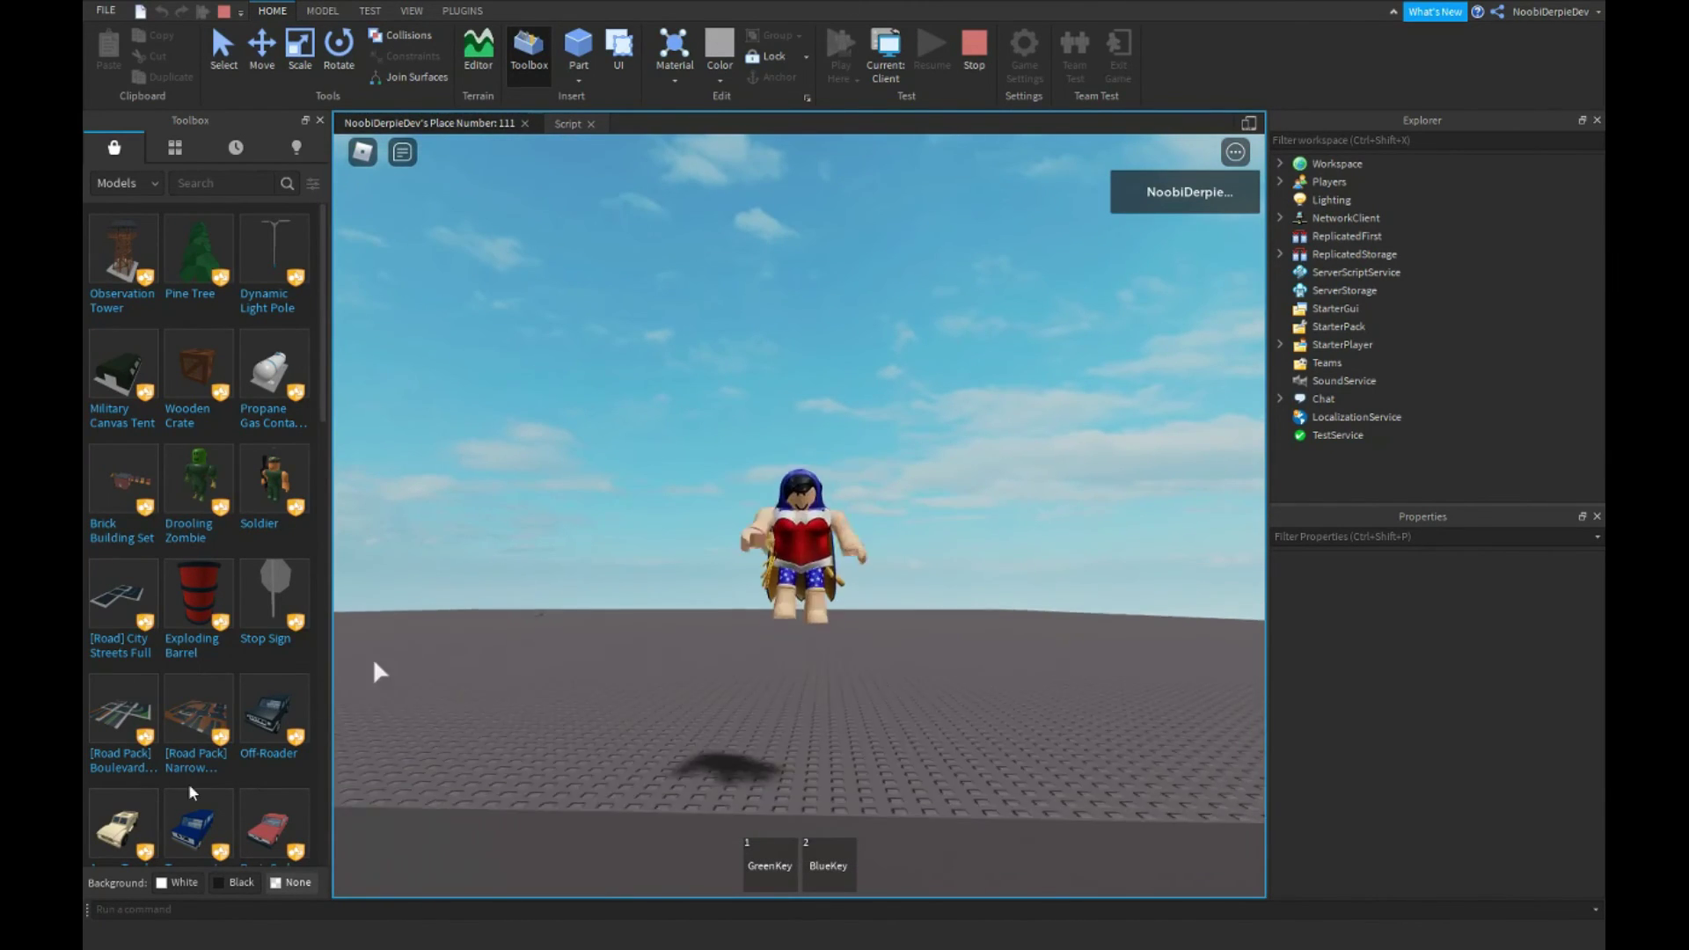